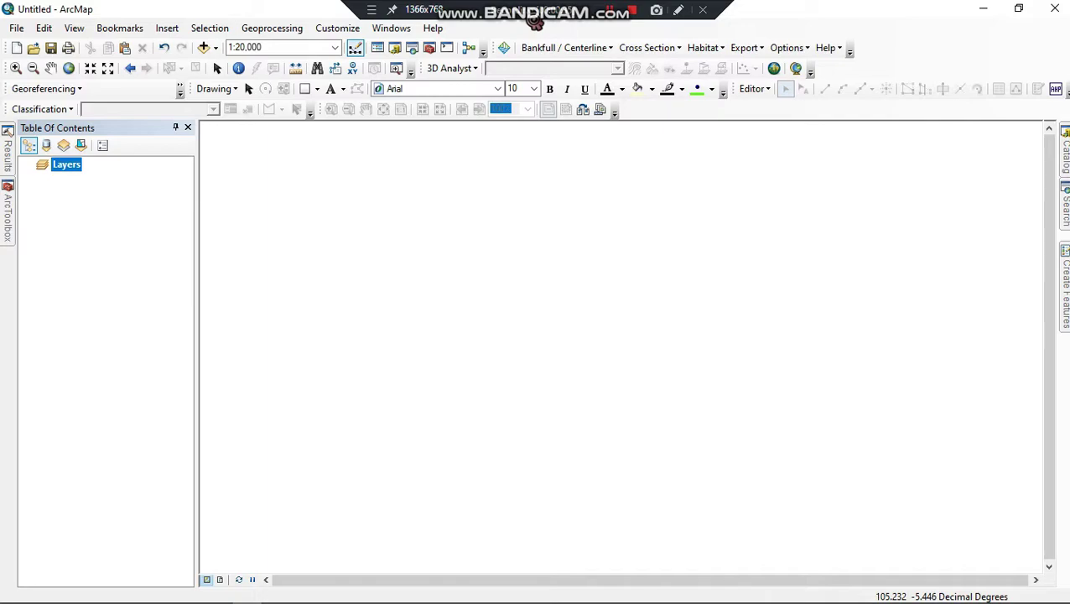
- Switch to the Geoling folder in File Explorer and open the Data_sumur worksheet in Excel
{"action": "mouse_move", "coordinate": [179, 601]}
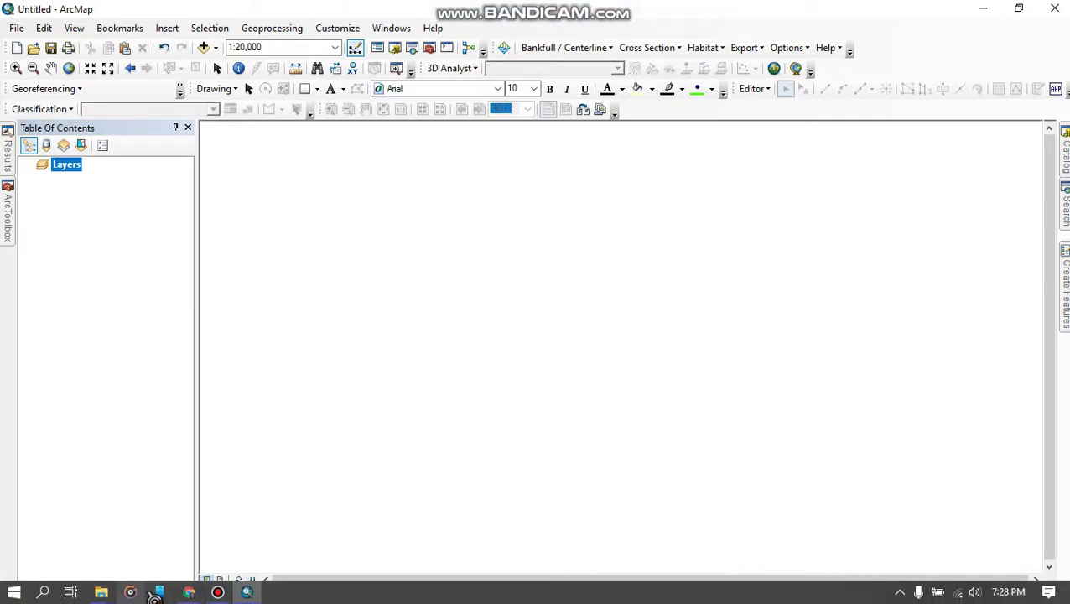
{"action": "left_click", "coordinate": [114, 595]}
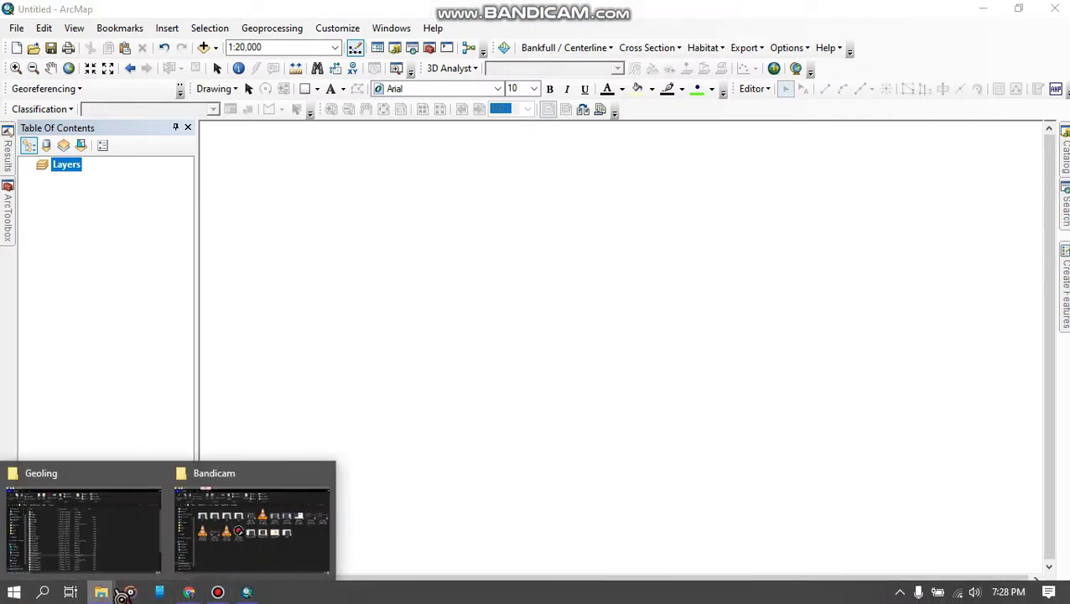
{"action": "left_click", "coordinate": [111, 551]}
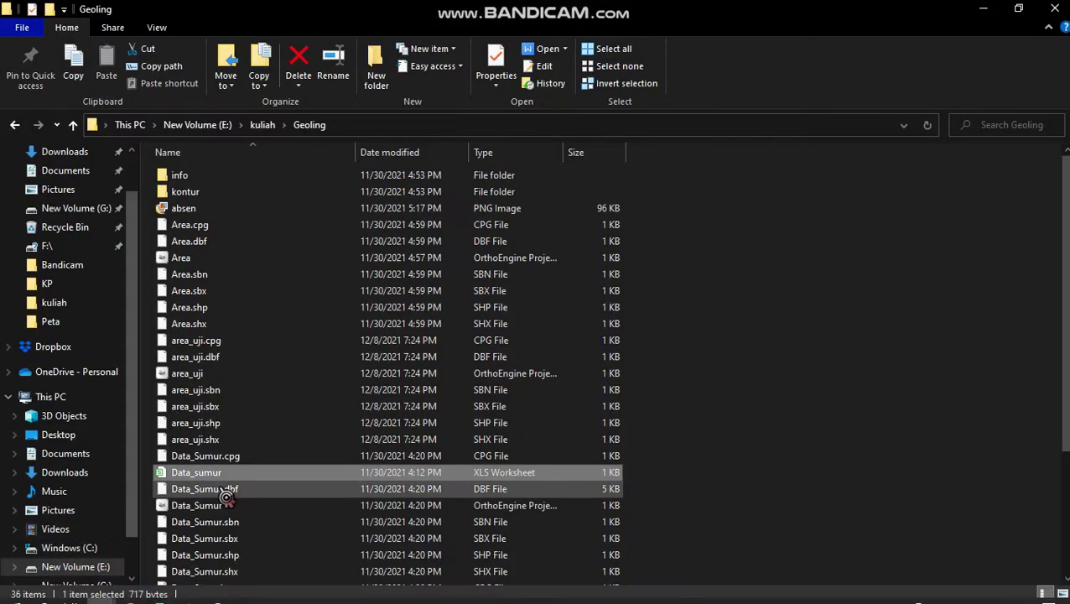
{"action": "left_click", "coordinate": [566, 49]}
{"action": "left_click", "coordinate": [560, 70]}
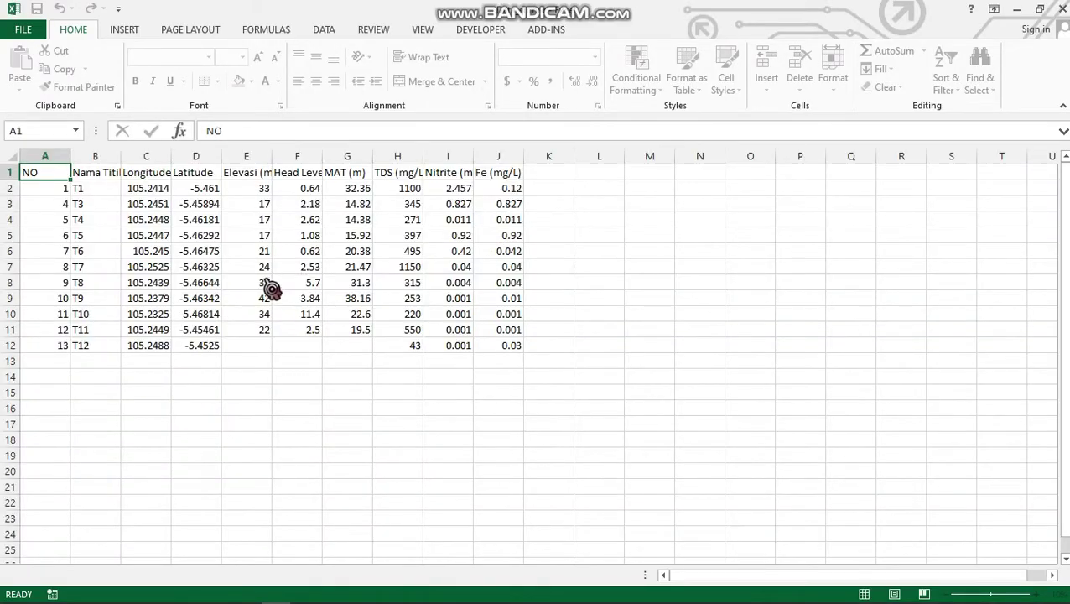
- Examine the elevation heading and the point name column of the well data table
{"action": "left_click", "coordinate": [263, 166]}
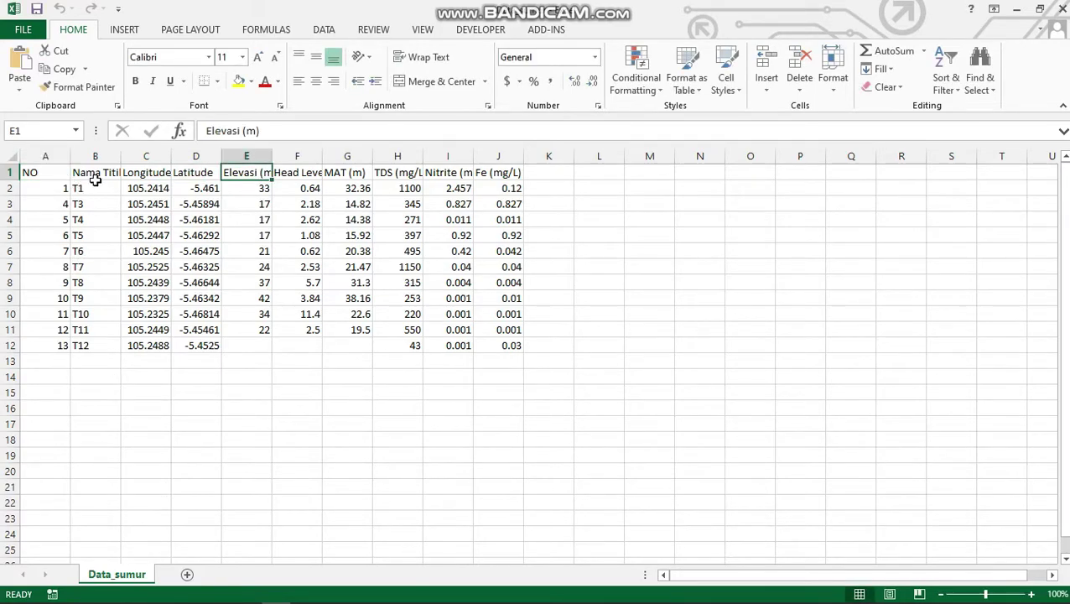
{"action": "left_click_drag", "start_coordinate": [94, 173], "coordinate": [94, 345]}
{"action": "left_click", "coordinate": [247, 419]}
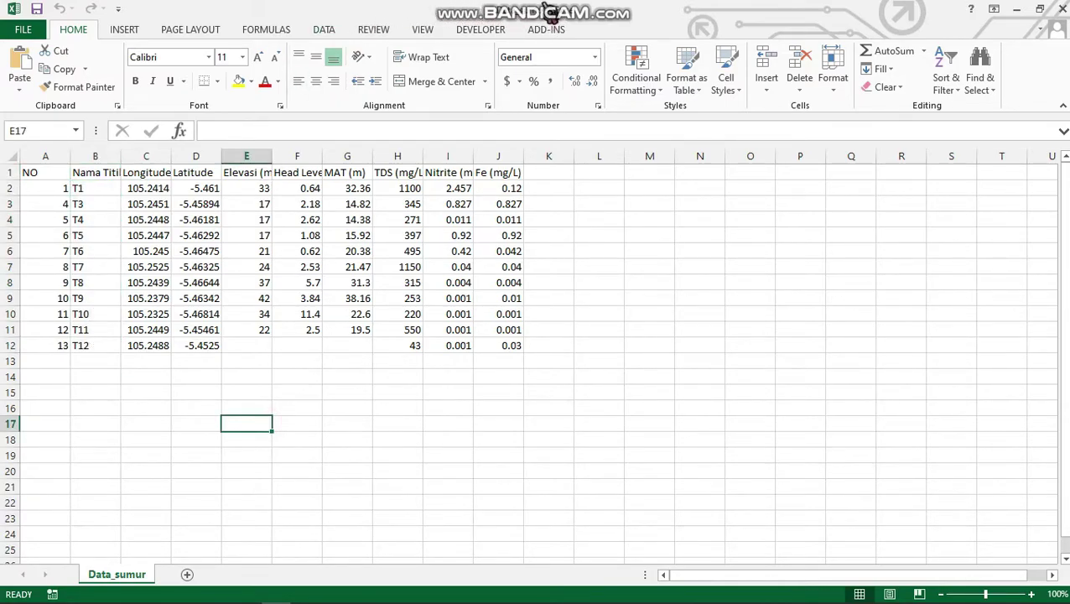
{"action": "mouse_move", "coordinate": [172, 598]}
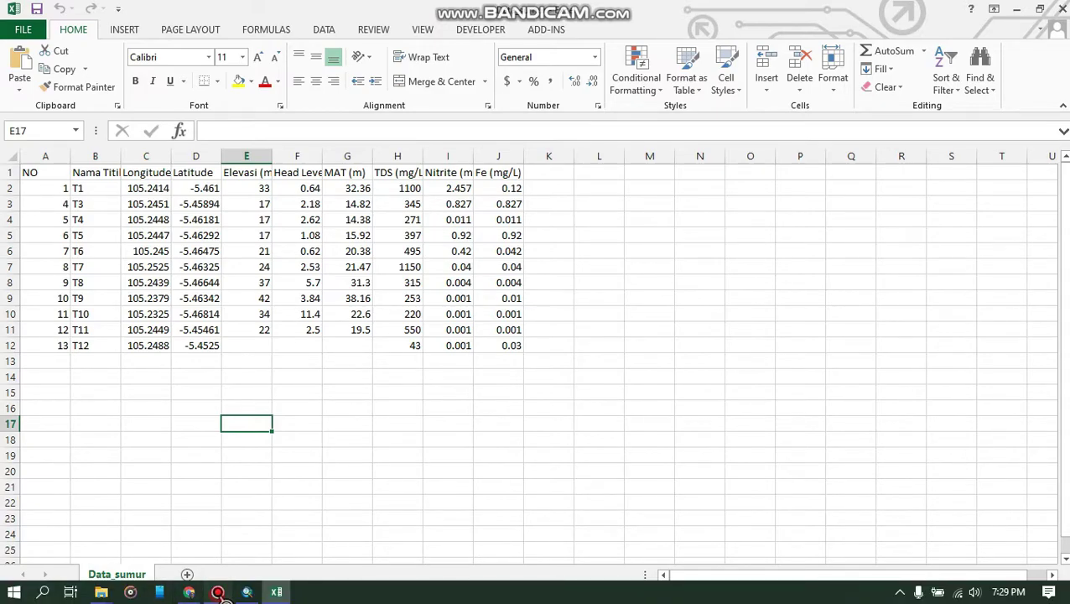
{"action": "left_click", "coordinate": [218, 591]}
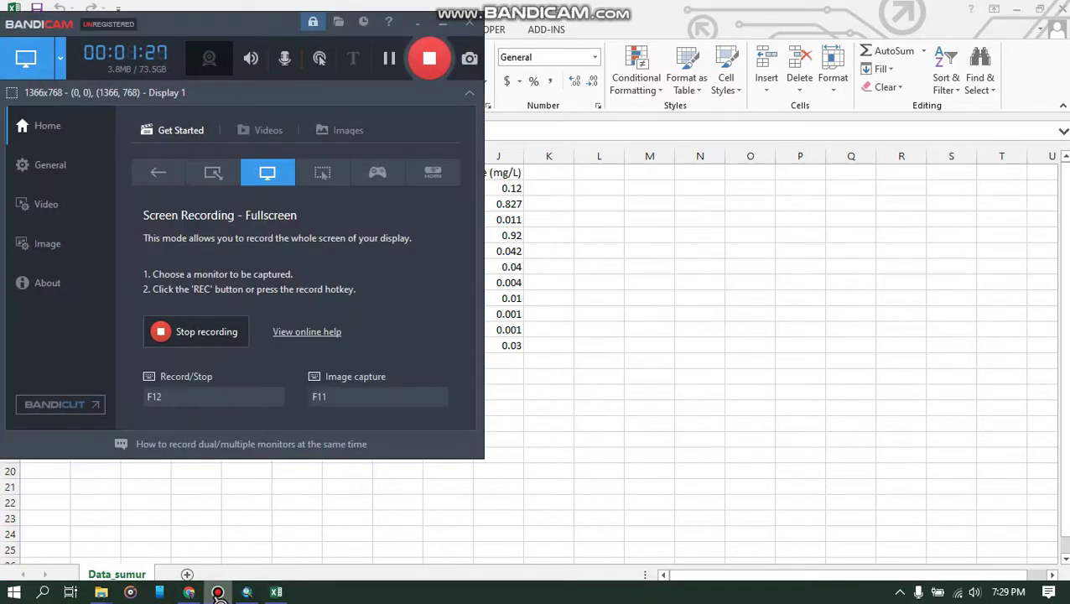
{"action": "left_click", "coordinate": [444, 22]}
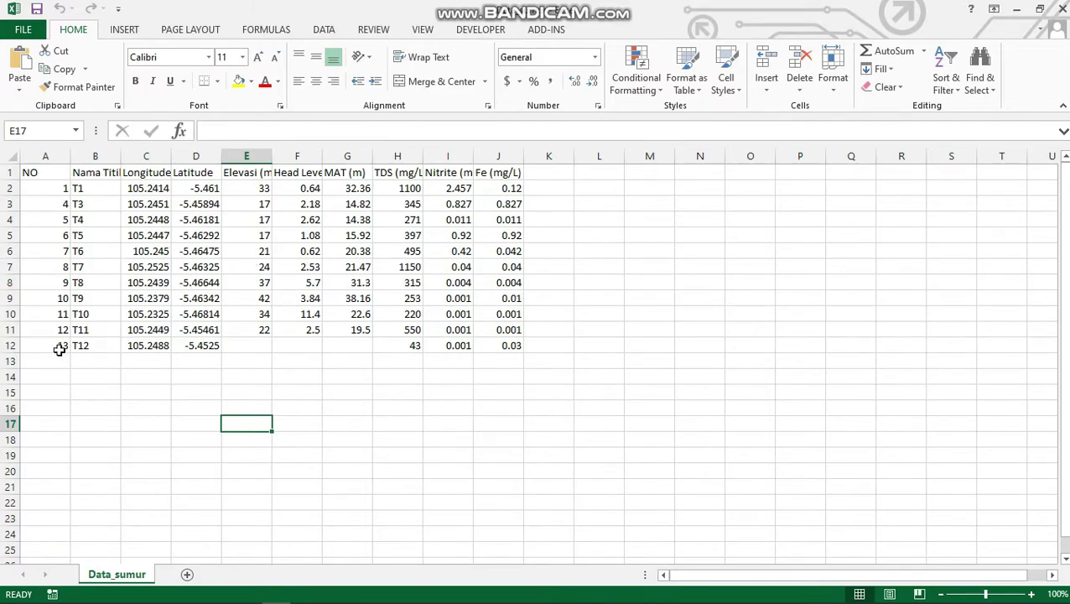
- Examine the row for well T12, including its longitude and latitude values
{"action": "left_click_drag", "start_coordinate": [51, 348], "coordinate": [340, 345]}
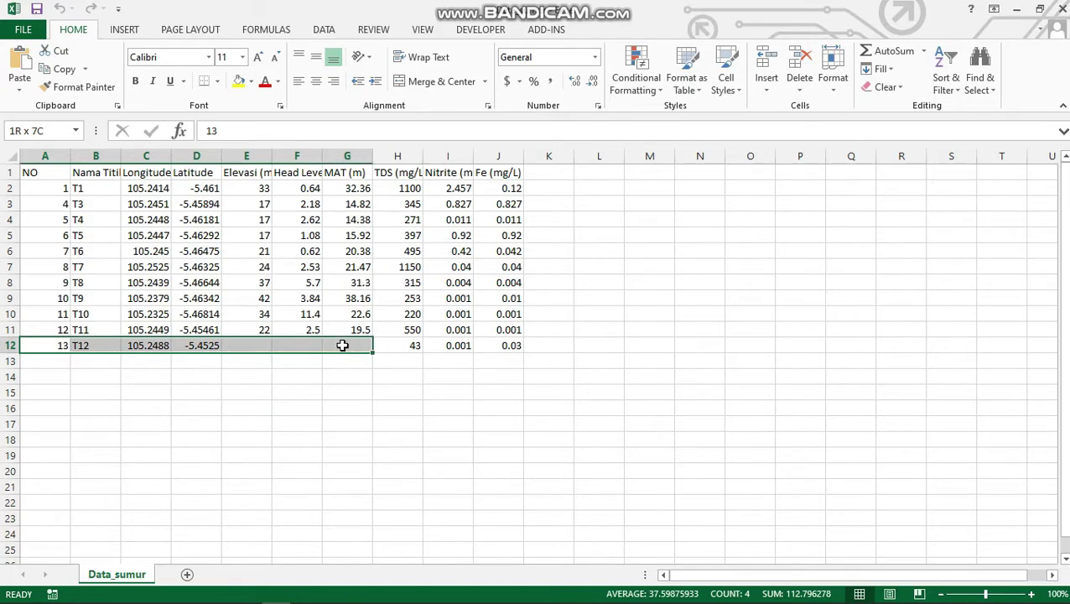
{"action": "left_click", "coordinate": [369, 458]}
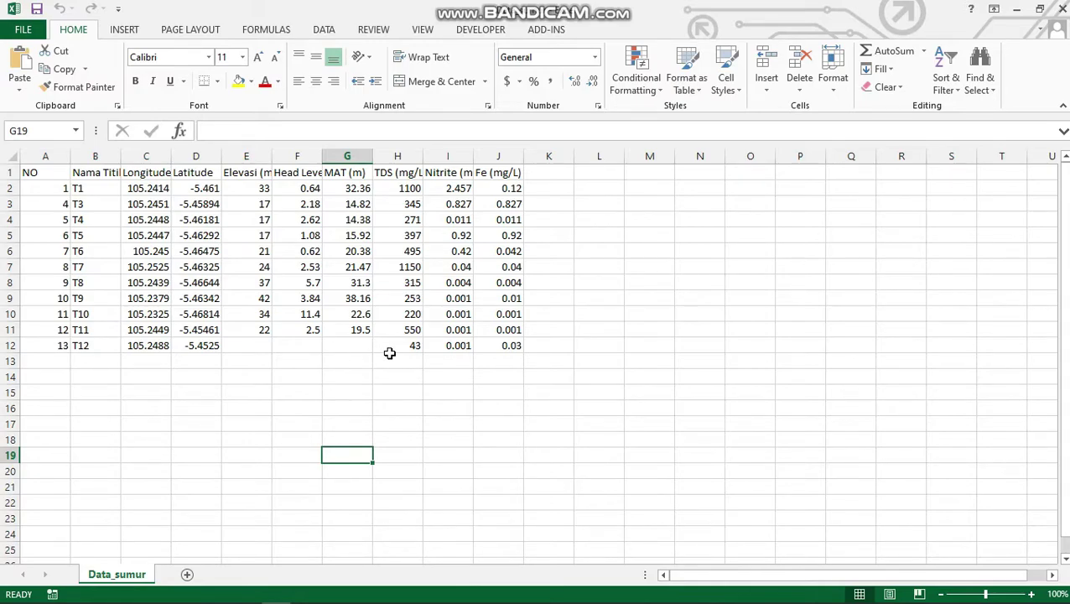
{"action": "left_click_drag", "start_coordinate": [135, 350], "coordinate": [201, 348]}
{"action": "left_click", "coordinate": [211, 420]}
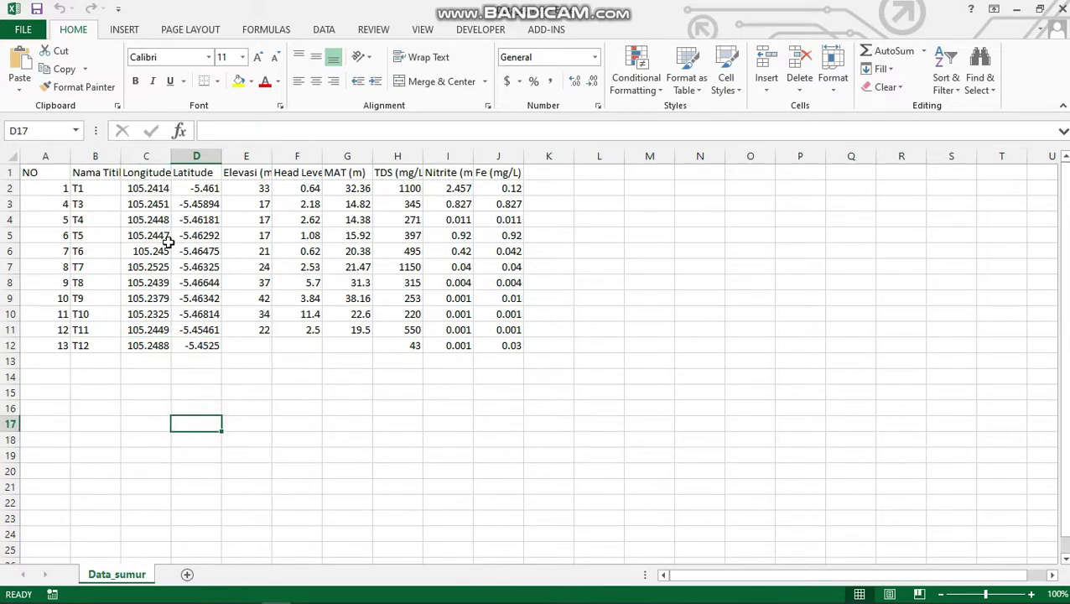
- Check the CSV (Comma delimited) file type in the save options for Data_sumur in the Geoling folder, then return without saving
{"action": "left_click", "coordinate": [26, 33]}
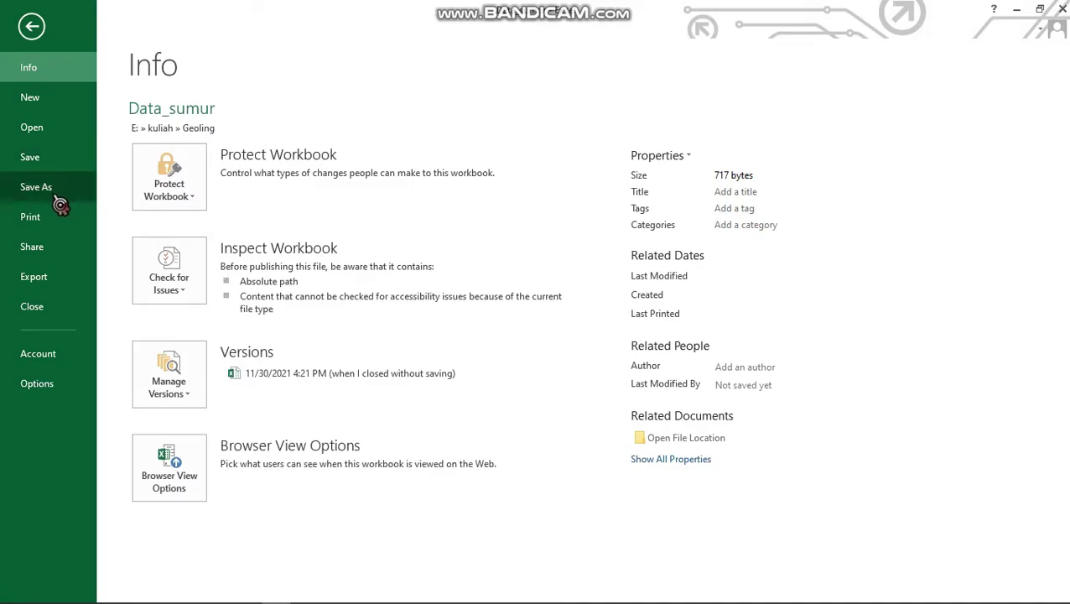
{"action": "left_click", "coordinate": [58, 202]}
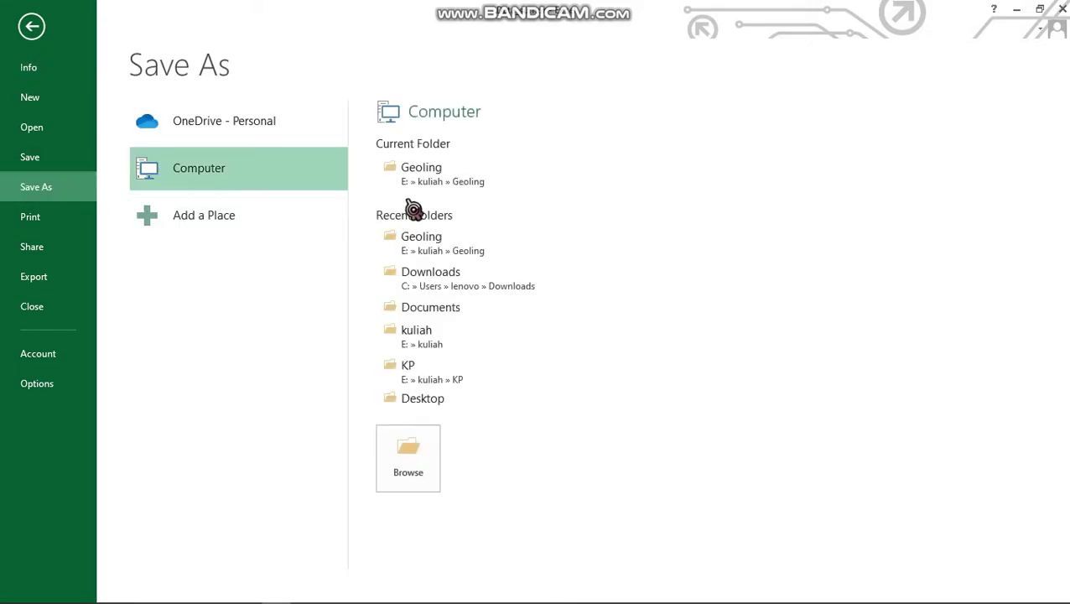
{"action": "left_click", "coordinate": [427, 197]}
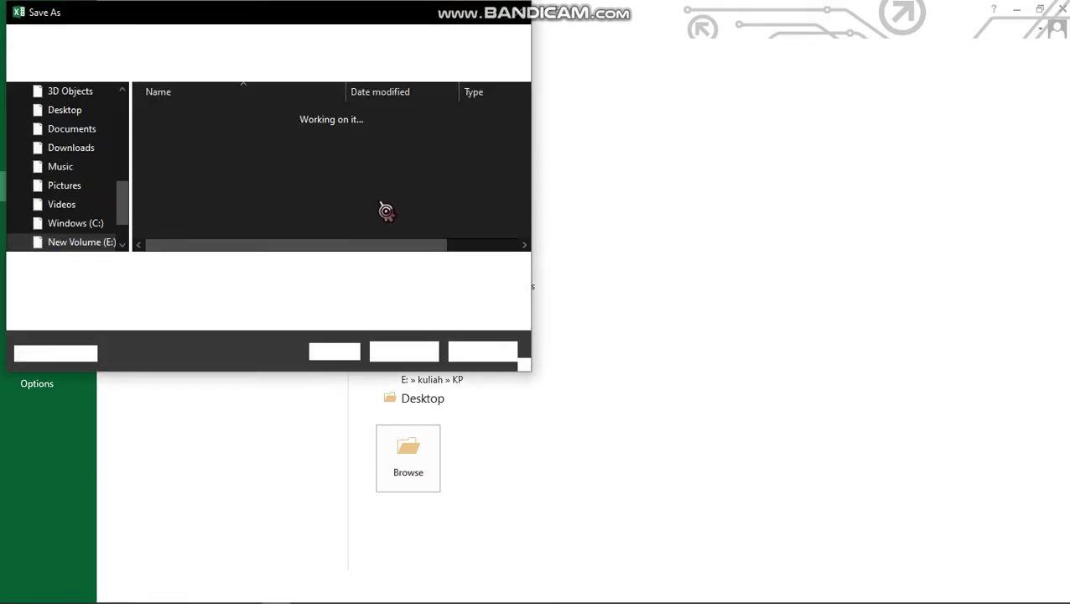
{"action": "left_click", "coordinate": [274, 293]}
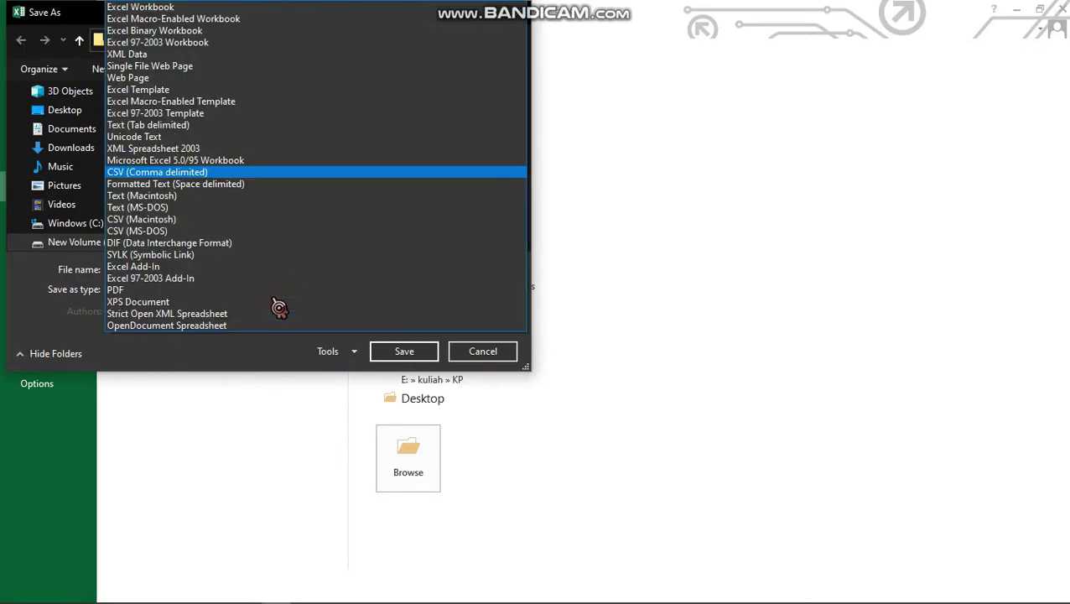
{"action": "key", "text": "Up"}
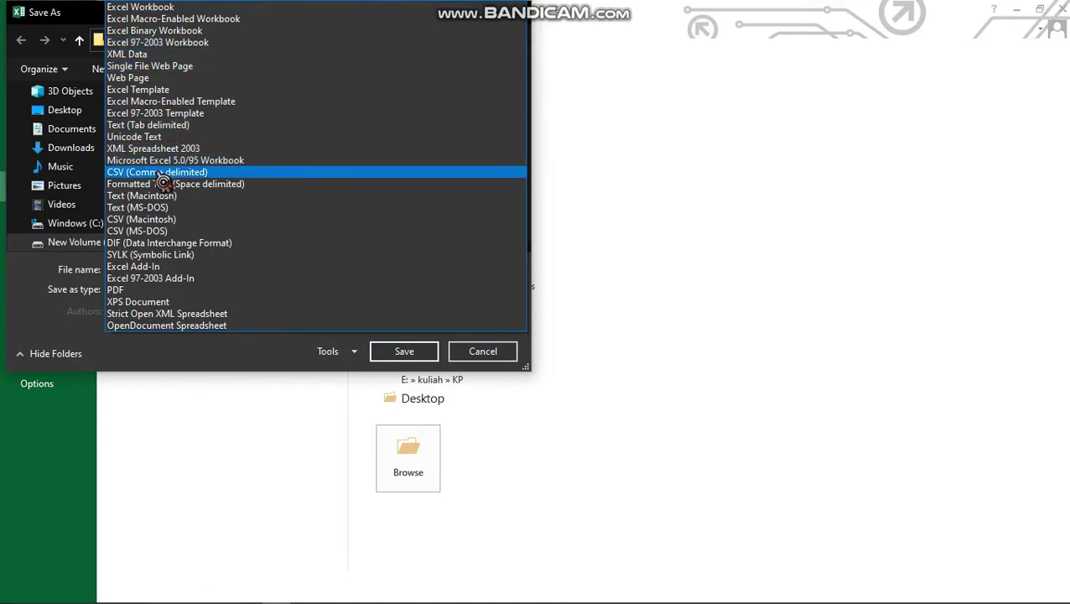
{"action": "left_click", "coordinate": [251, 360]}
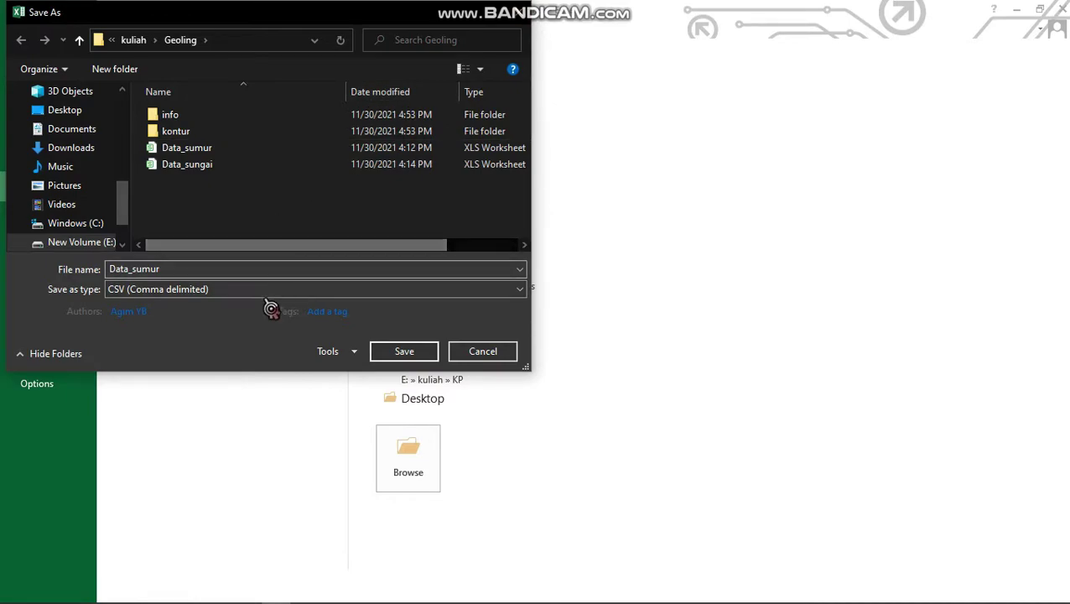
{"action": "left_click", "coordinate": [528, 29]}
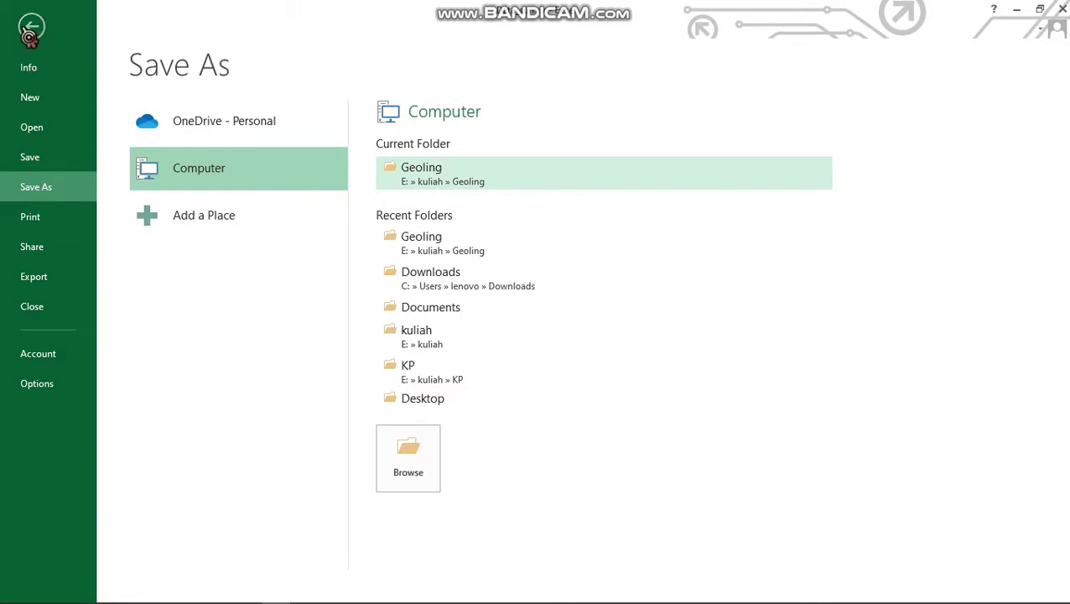
{"action": "left_click", "coordinate": [32, 34]}
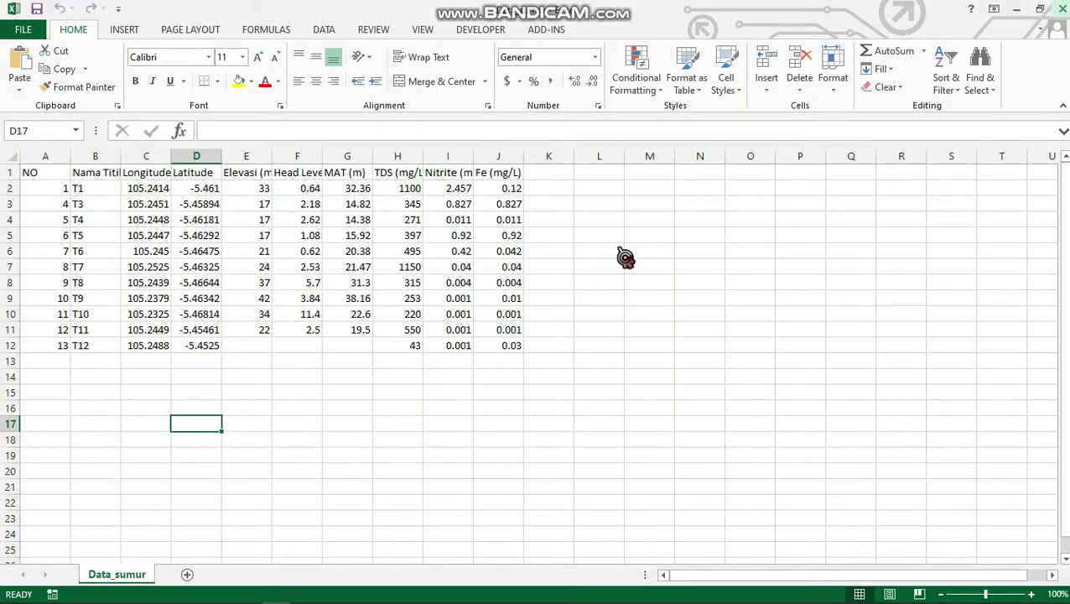
- Close the Data_sumur workbook and switch to ArcMap
{"action": "mouse_move", "coordinate": [276, 591]}
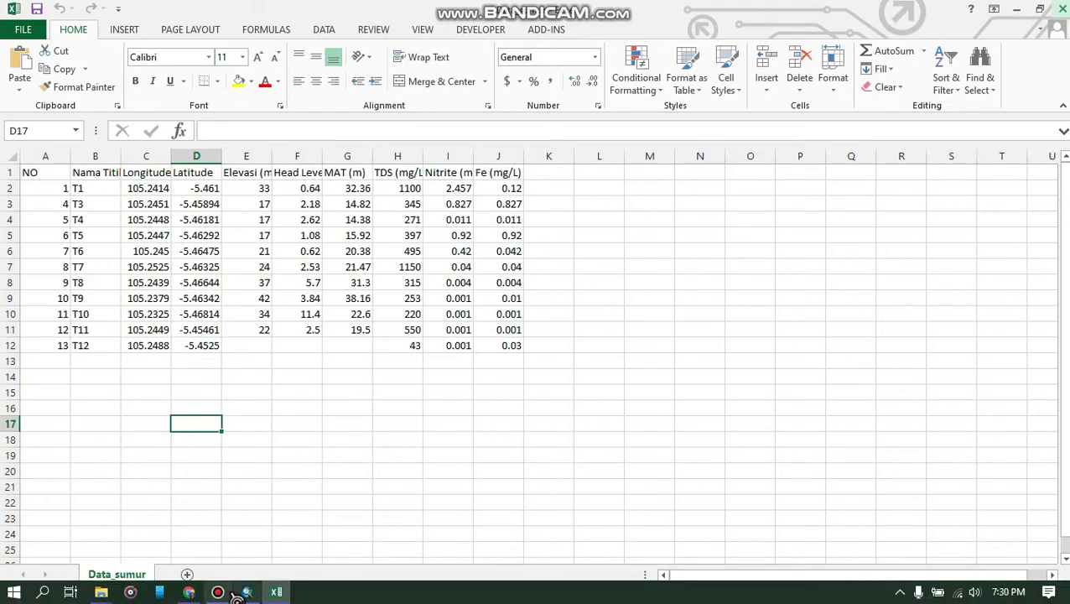
{"action": "left_click", "coordinate": [231, 592]}
{"action": "left_click", "coordinate": [227, 591]}
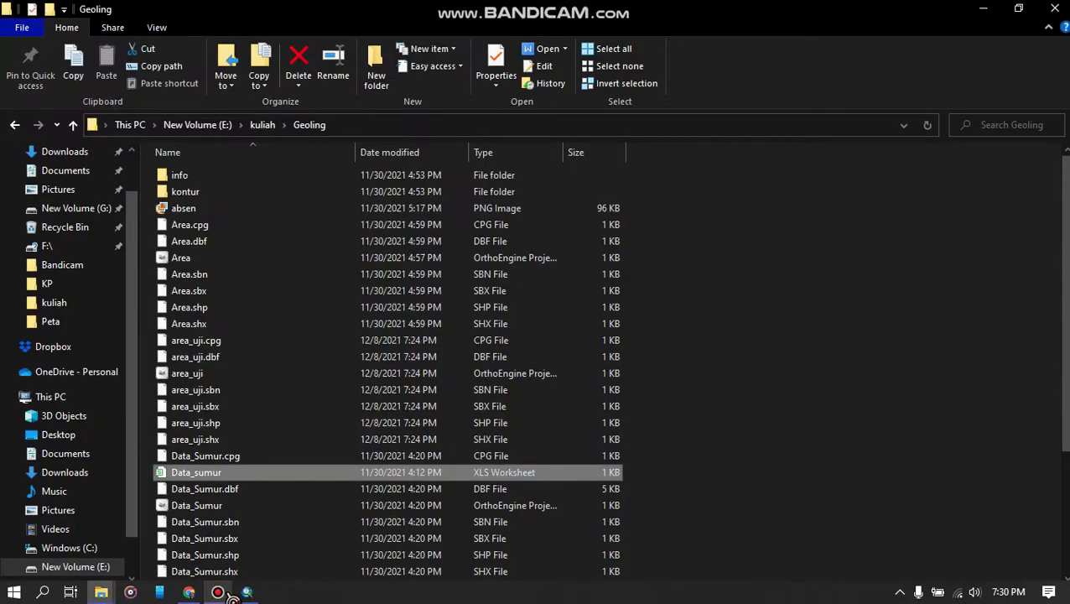
{"action": "left_click", "coordinate": [247, 591]}
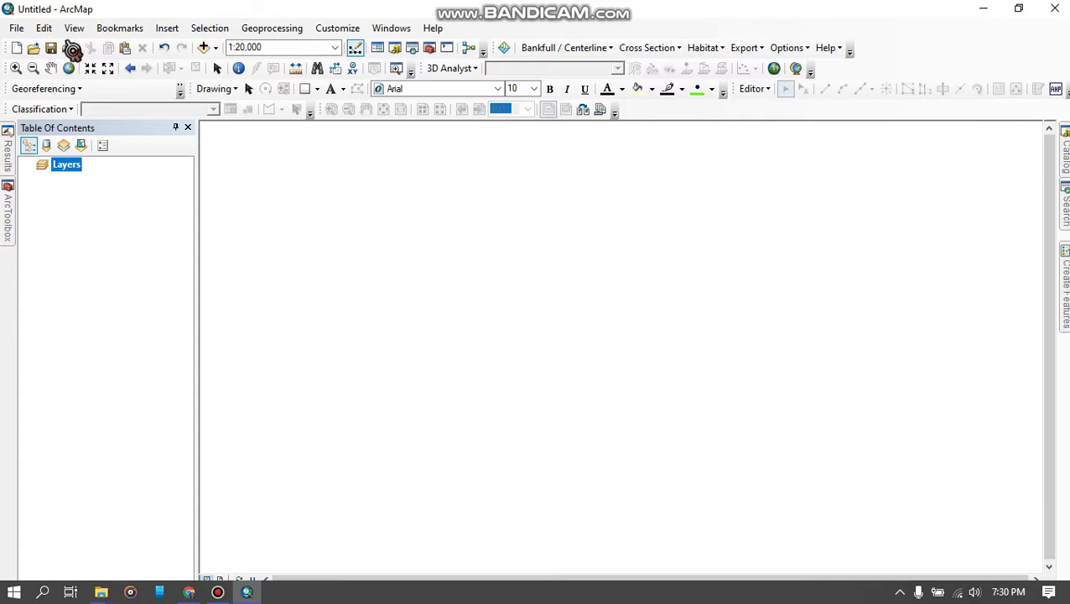
- Choose Data_sumur.csv from E:\kuliah\Geoling as the table for Add XY Data, keeping Longitude as the X field and Latitude as the Y field
{"action": "left_click", "coordinate": [16, 27]}
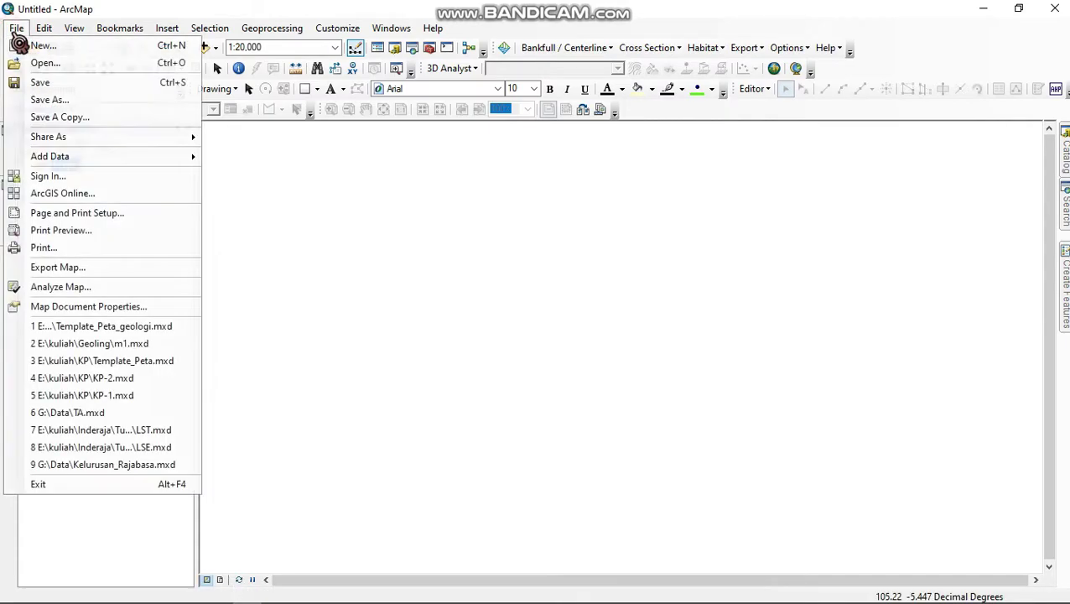
{"action": "left_click", "coordinate": [98, 156]}
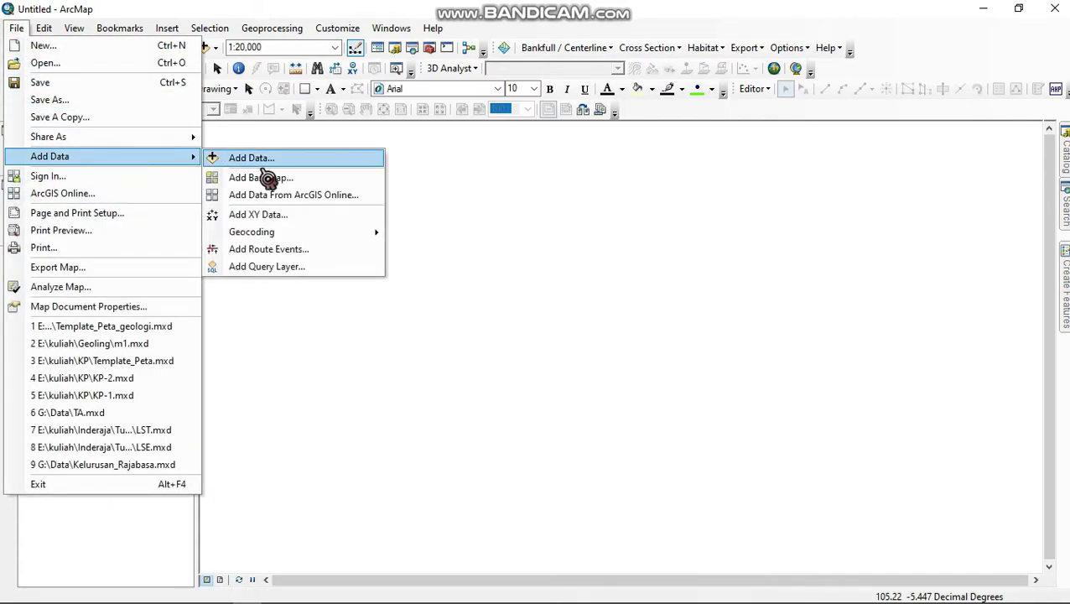
{"action": "left_click", "coordinate": [289, 216]}
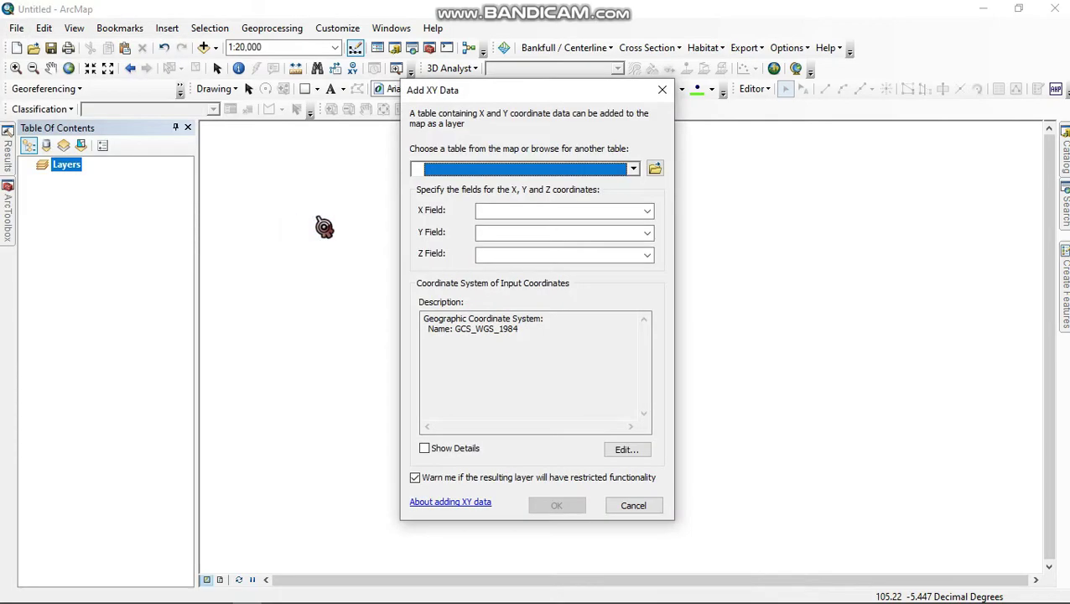
{"action": "left_click", "coordinate": [654, 170]}
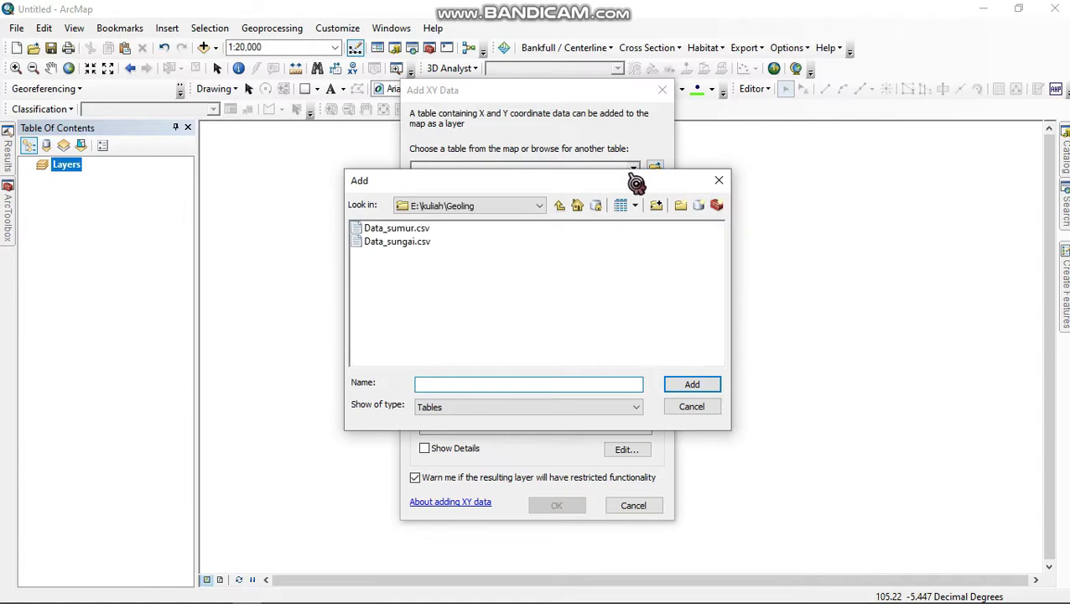
{"action": "left_click", "coordinate": [409, 230]}
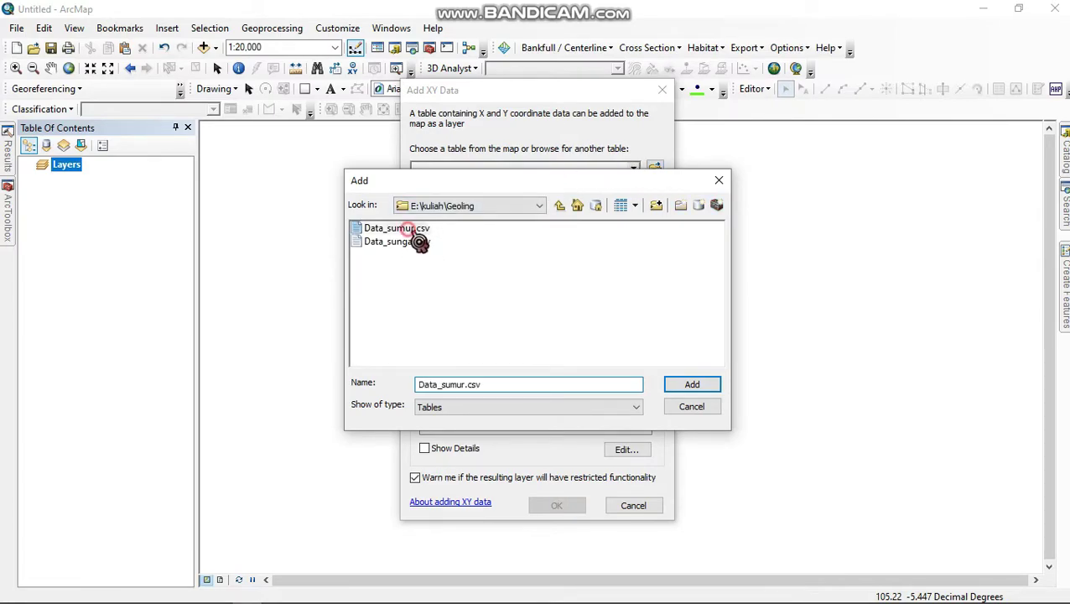
{"action": "left_click", "coordinate": [697, 388]}
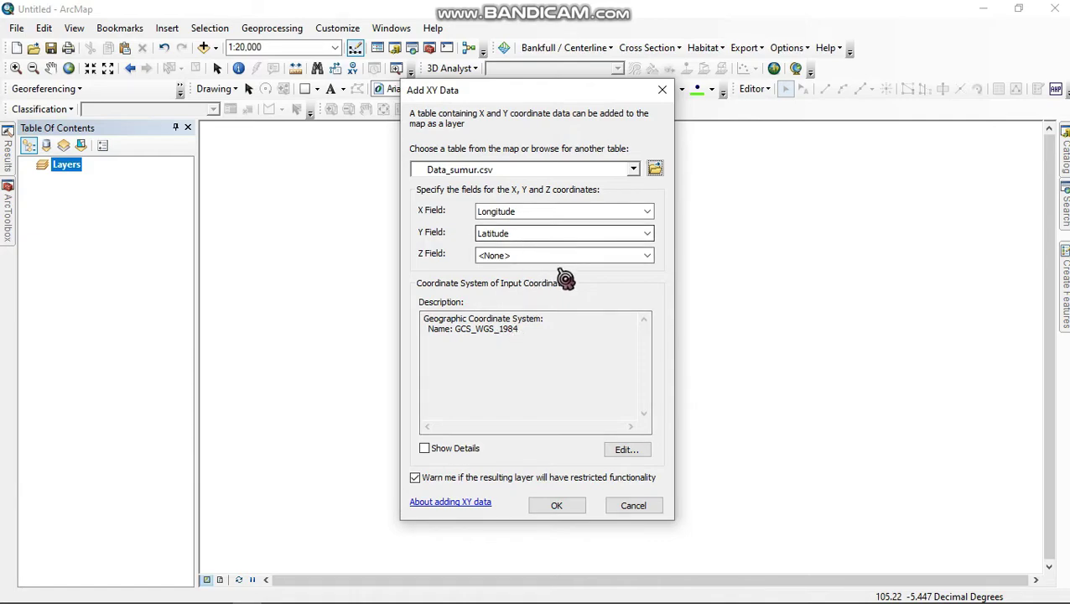
{"action": "left_click", "coordinate": [649, 216]}
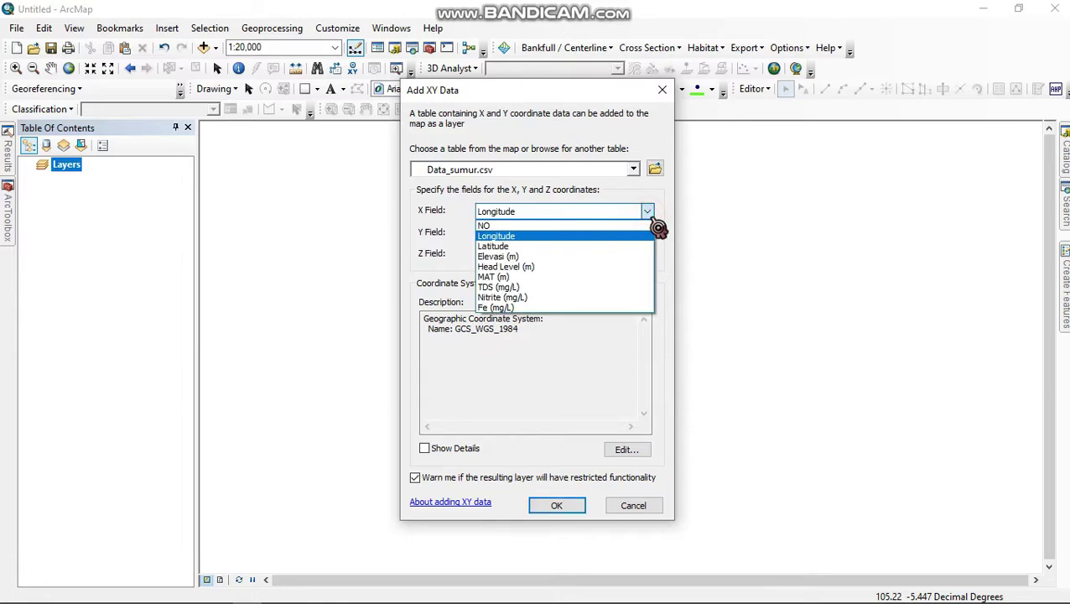
{"action": "left_click", "coordinate": [649, 216]}
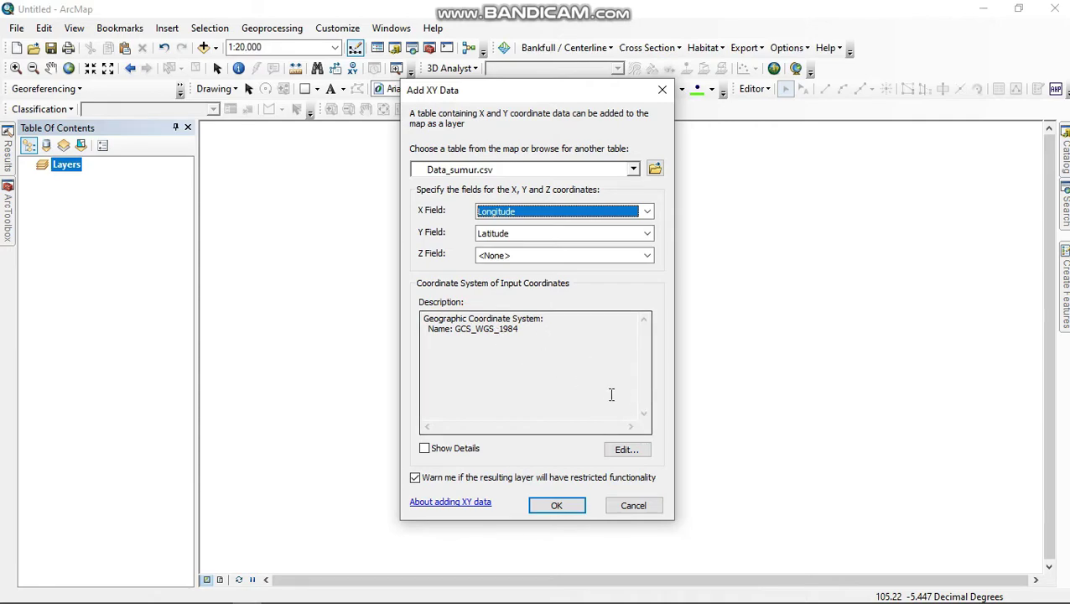
- Check the WGS 1984 geographic coordinate system set for the input coordinates and close its properties without changes
{"action": "left_click", "coordinate": [631, 451]}
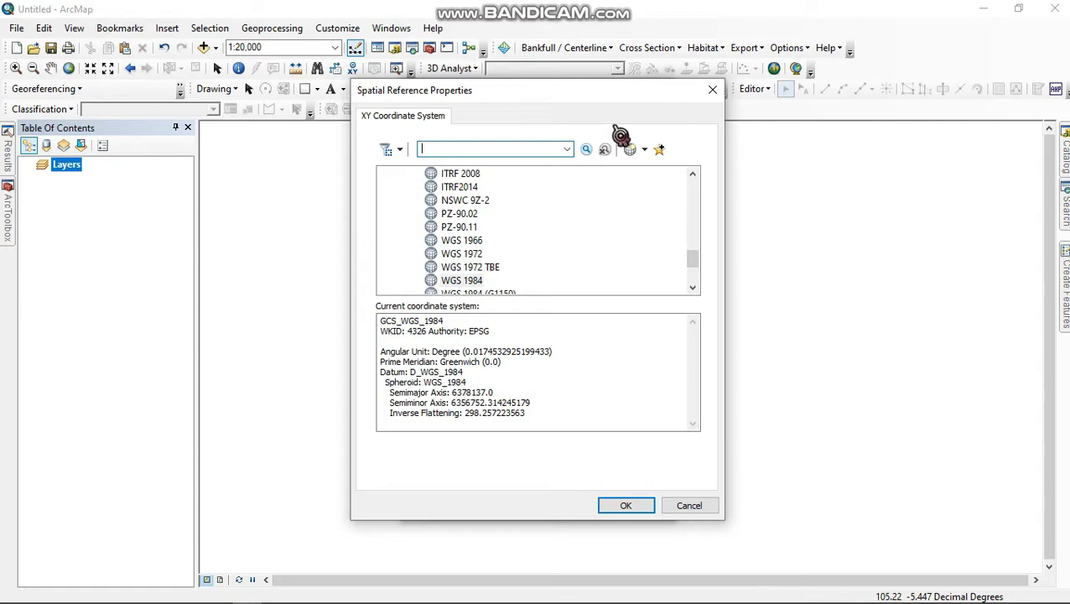
{"action": "left_click", "coordinate": [719, 90]}
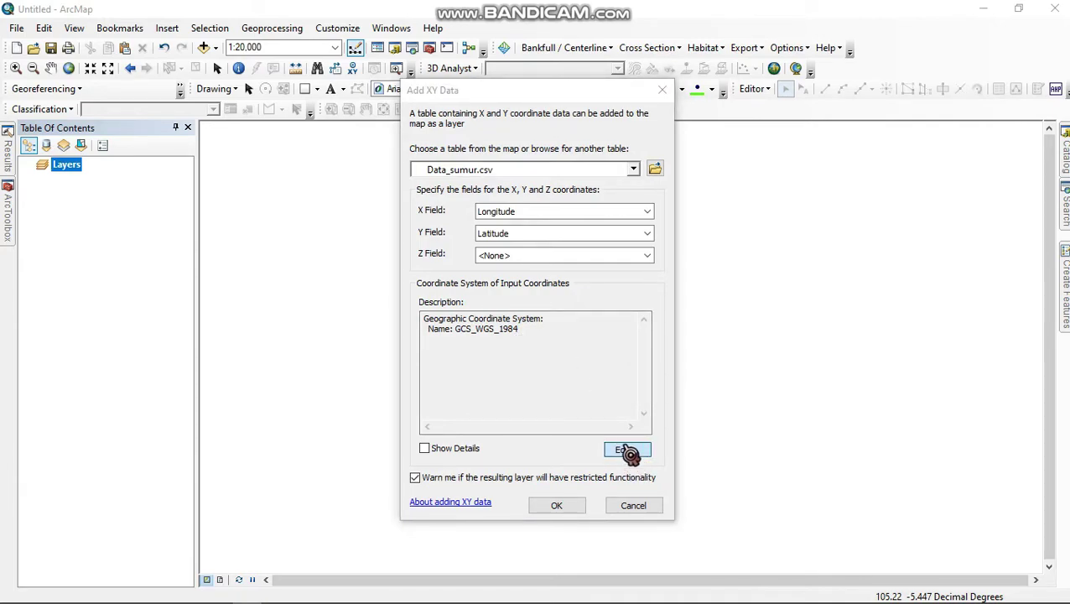
{"action": "left_click", "coordinate": [620, 449]}
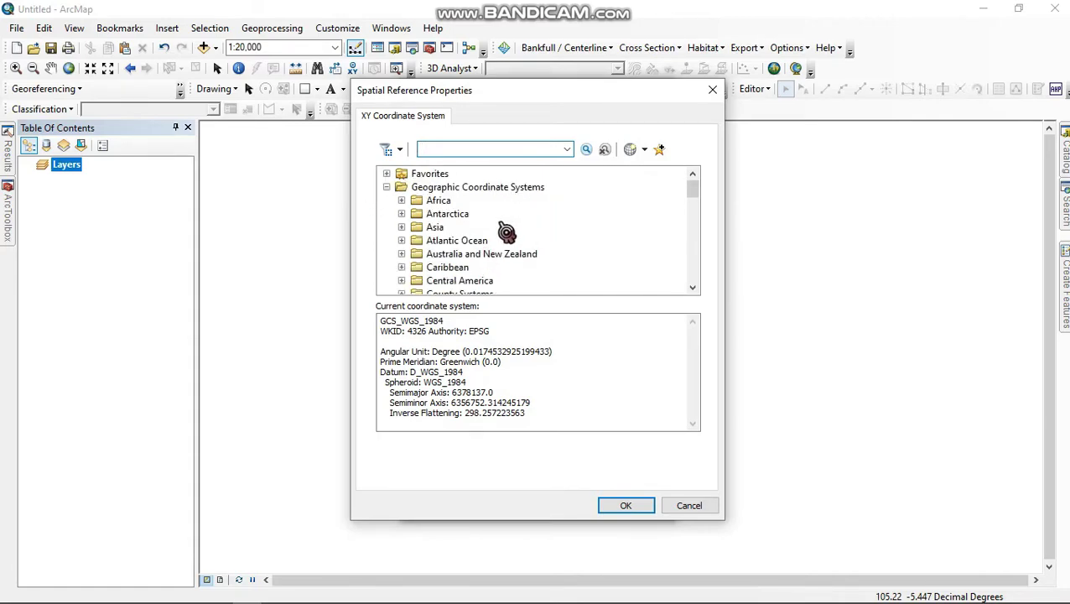
{"action": "scroll", "coordinate": [503, 239], "scroll_direction": "down", "scroll_amount": 3}
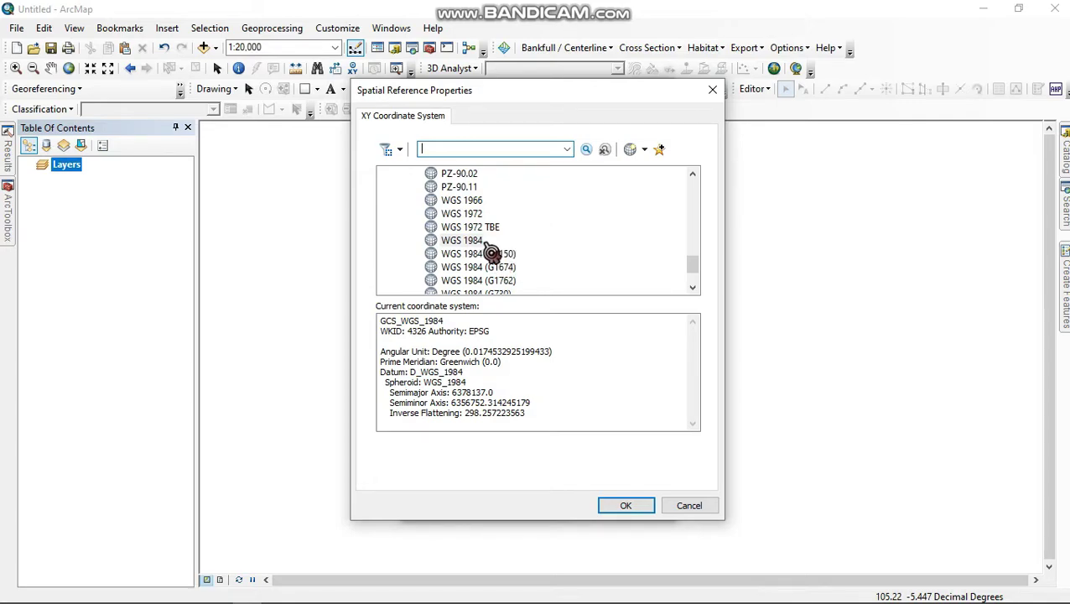
{"action": "left_click", "coordinate": [712, 90]}
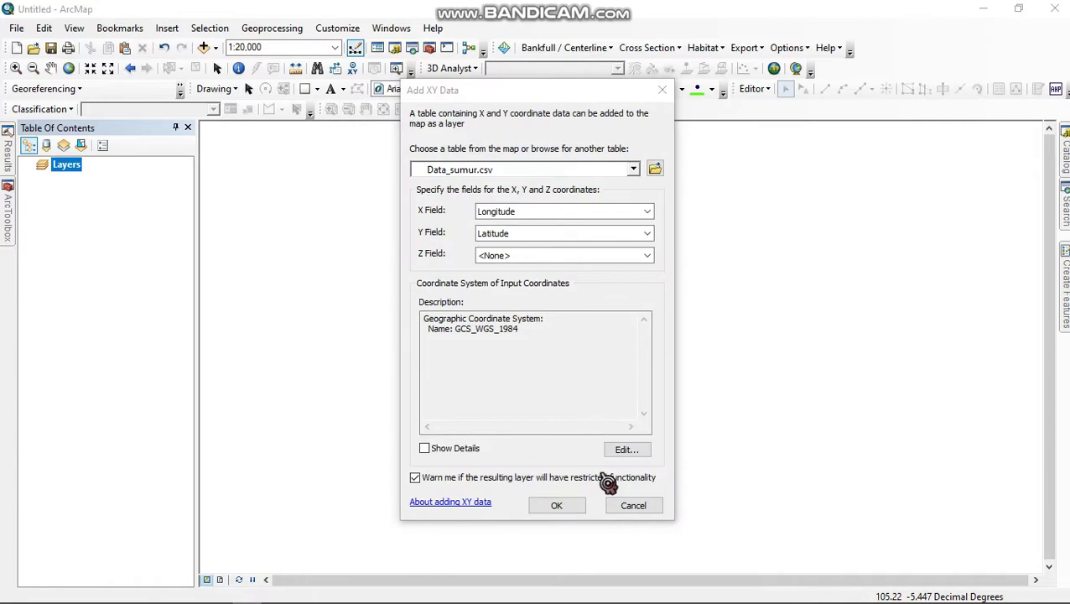
- Add the Data_sumur.csv coordinates to the map as a point layer, accepting the missing Object-ID field
{"action": "left_click", "coordinate": [577, 507]}
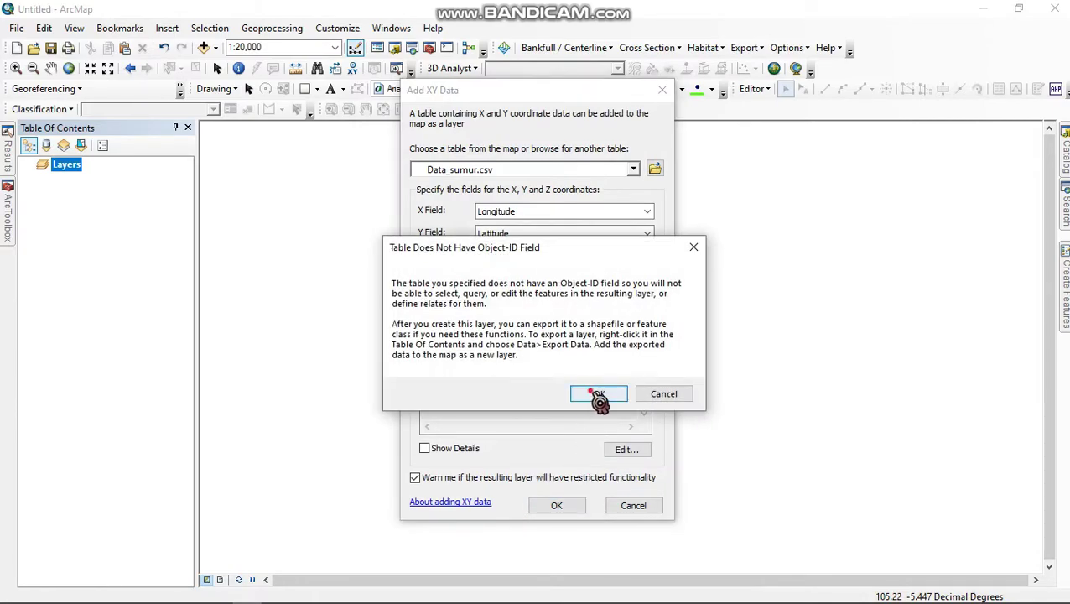
{"action": "left_click", "coordinate": [592, 392]}
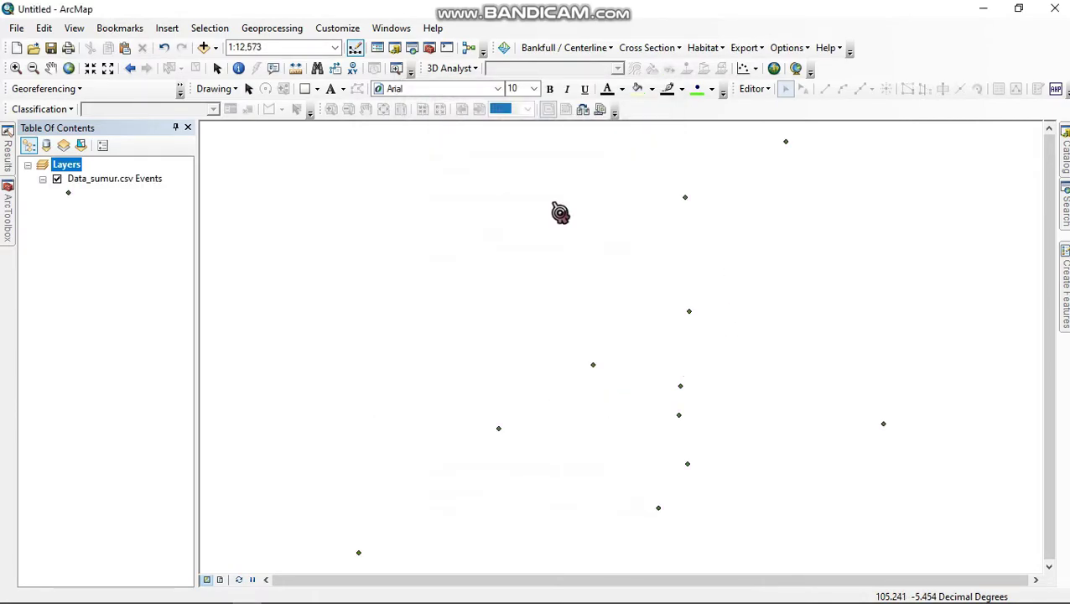
{"action": "scroll", "coordinate": [616, 385], "scroll_direction": "up", "scroll_amount": 2}
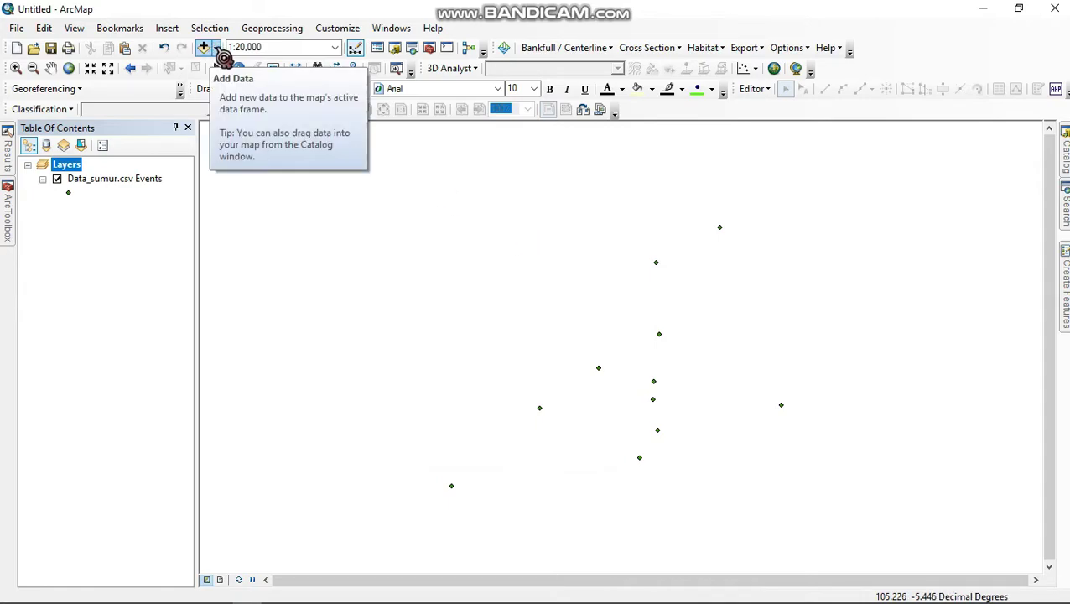
{"action": "left_click", "coordinate": [217, 48]}
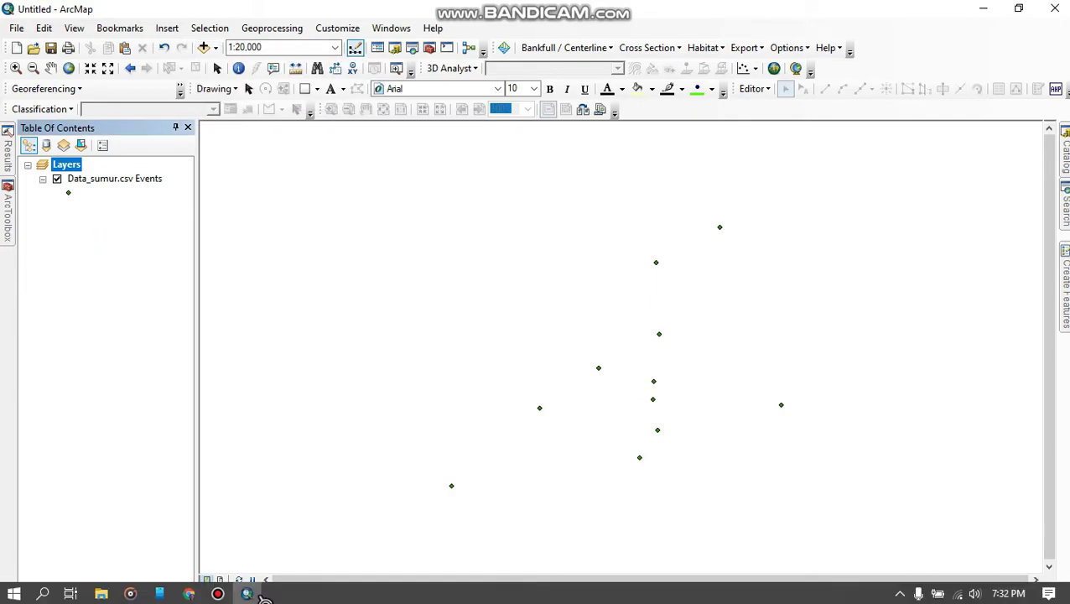
{"action": "left_click", "coordinate": [219, 591]}
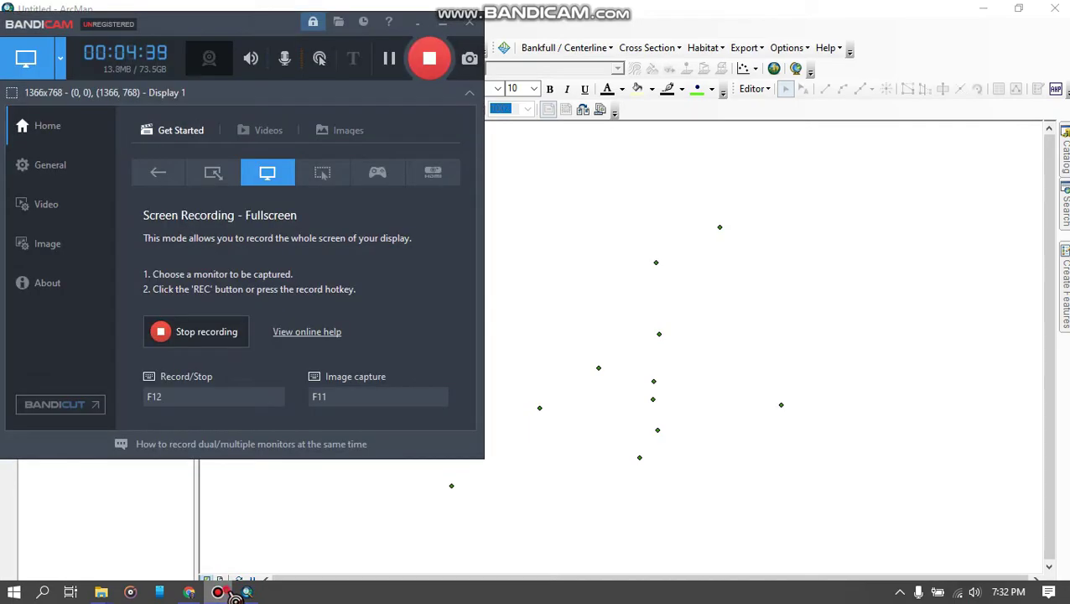
{"action": "left_click", "coordinate": [235, 594]}
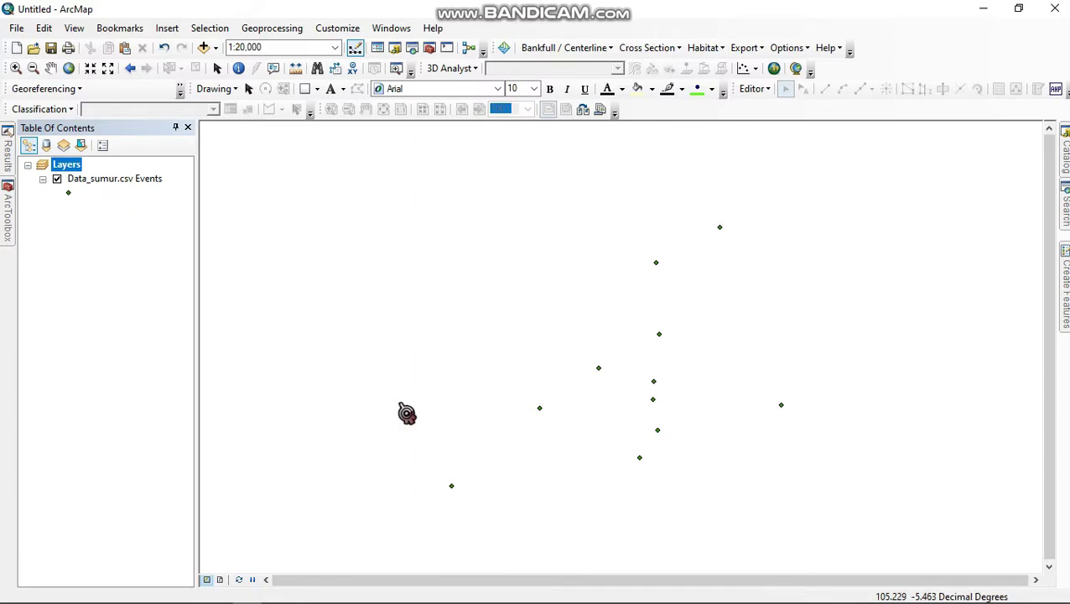
{"action": "scroll", "coordinate": [657, 394], "scroll_direction": "up", "scroll_amount": 1}
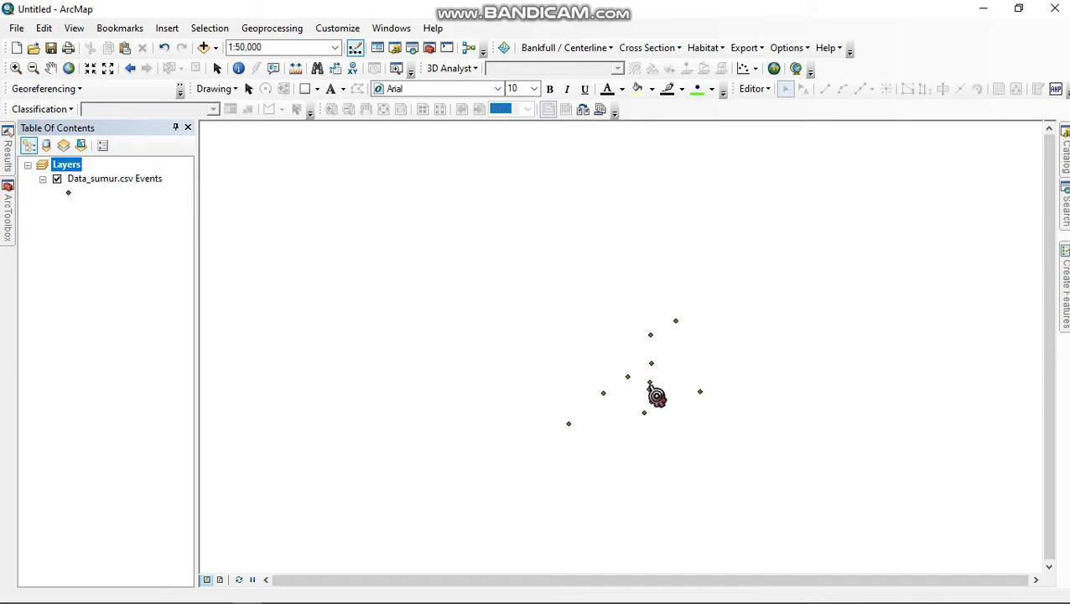
{"action": "scroll", "coordinate": [656, 395], "scroll_direction": "down", "scroll_amount": 1}
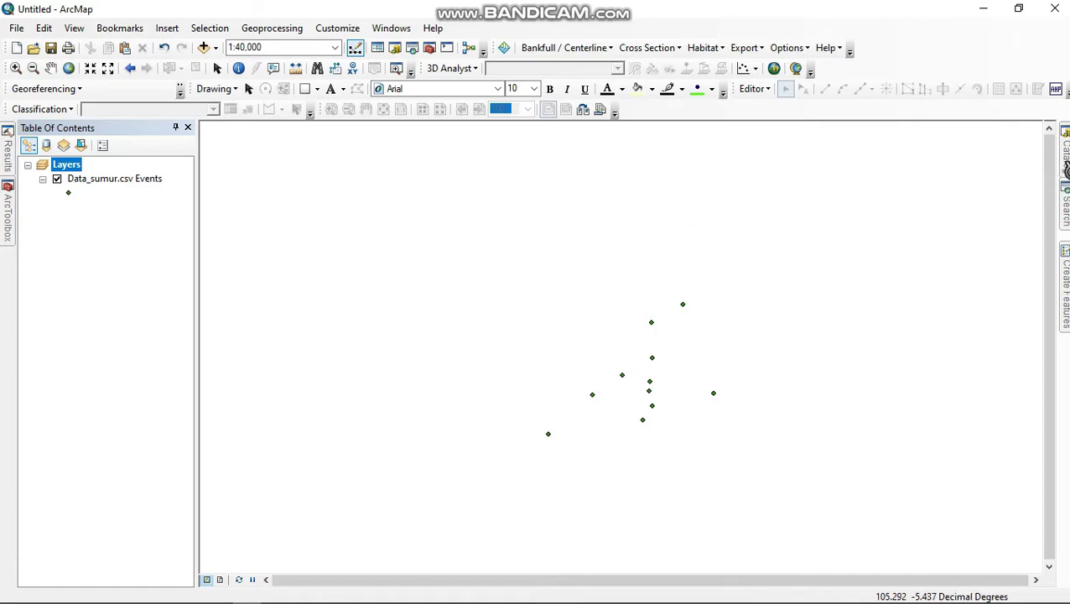
- Check which new item types, including Shapefile, can be created in the E:\kuliah\Geoling folder without creating one
{"action": "left_click", "coordinate": [1065, 151]}
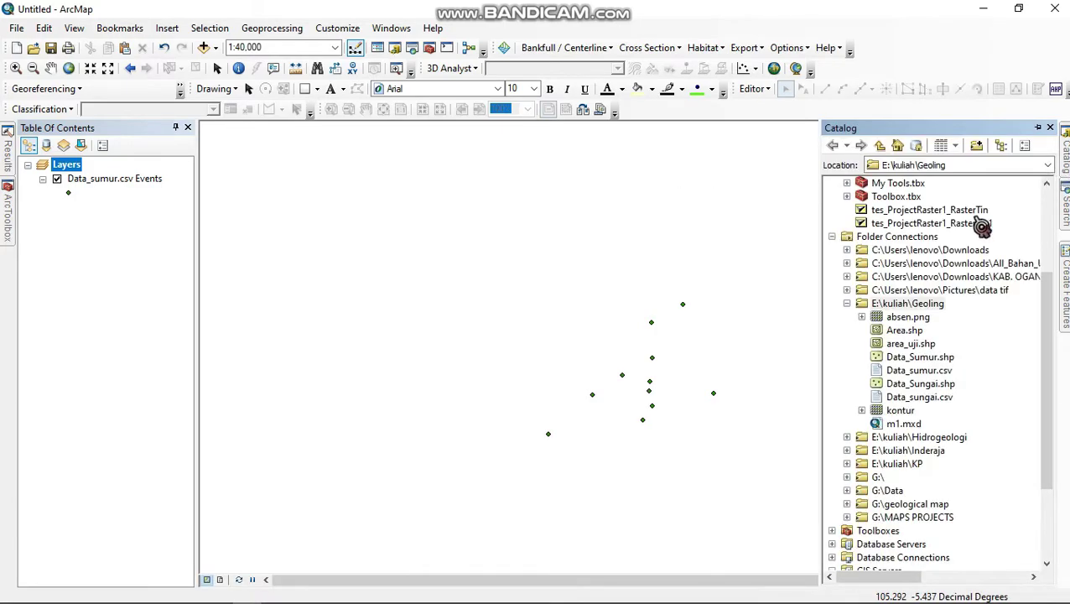
{"action": "left_click", "coordinate": [905, 332]}
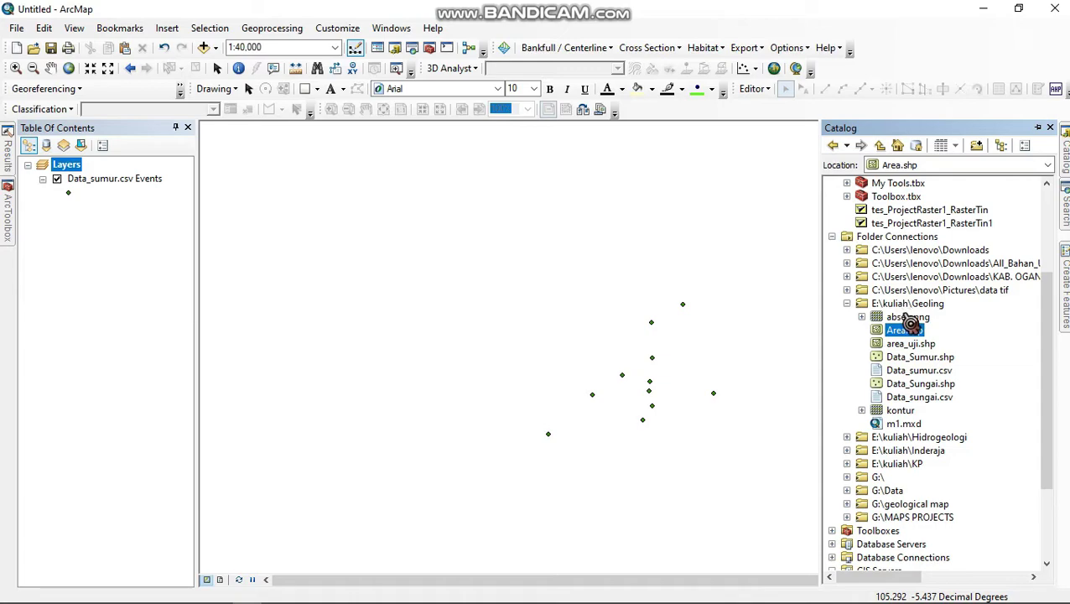
{"action": "left_click", "coordinate": [902, 303]}
{"action": "right_click", "coordinate": [901, 304]}
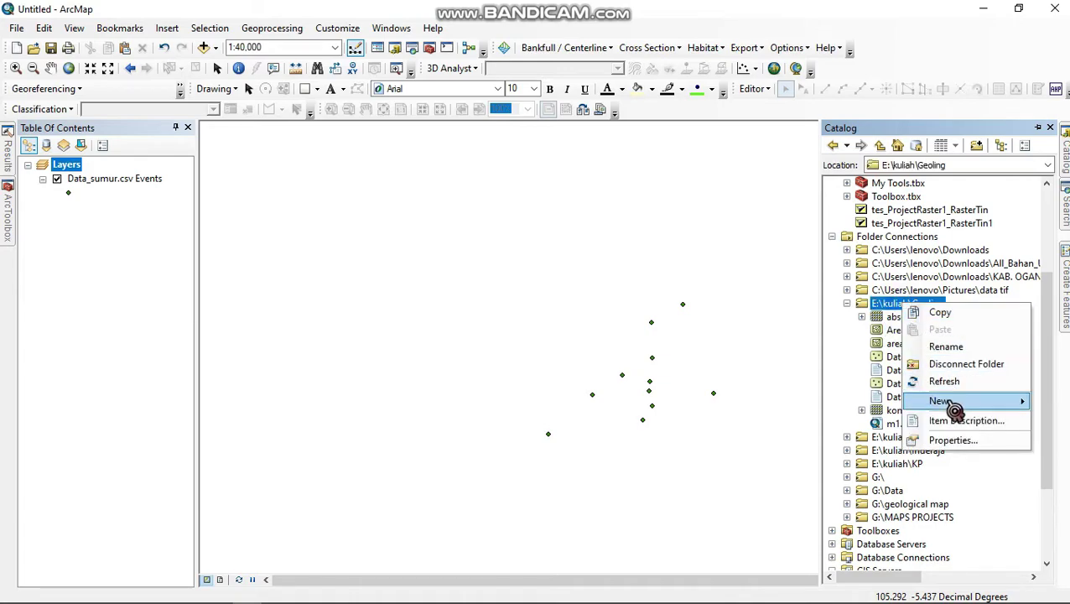
{"action": "mouse_move", "coordinate": [954, 408]}
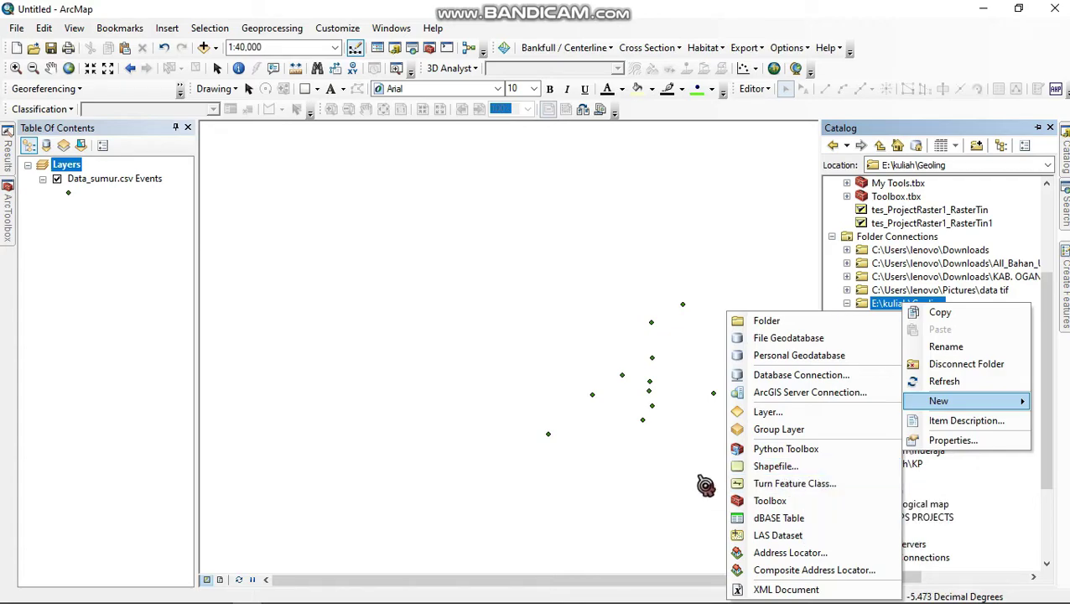
{"action": "left_click", "coordinate": [1013, 226]}
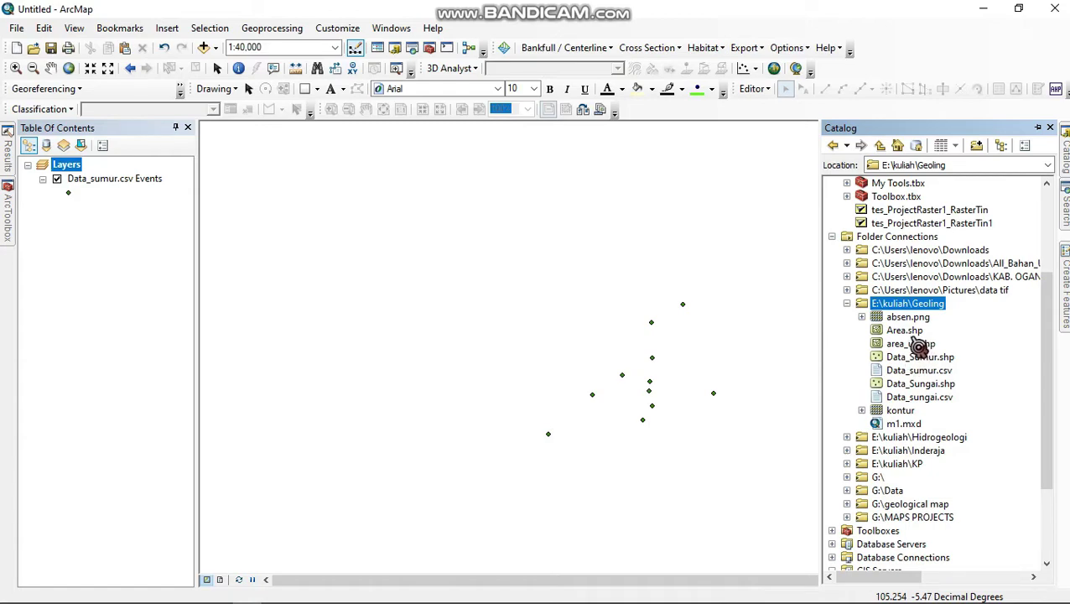
- Add Area.shp from the Geoling folder to the map and remove the layer again
{"action": "left_click", "coordinate": [910, 334]}
{"action": "left_click_drag", "start_coordinate": [610, 350], "coordinate": [144, 267]}
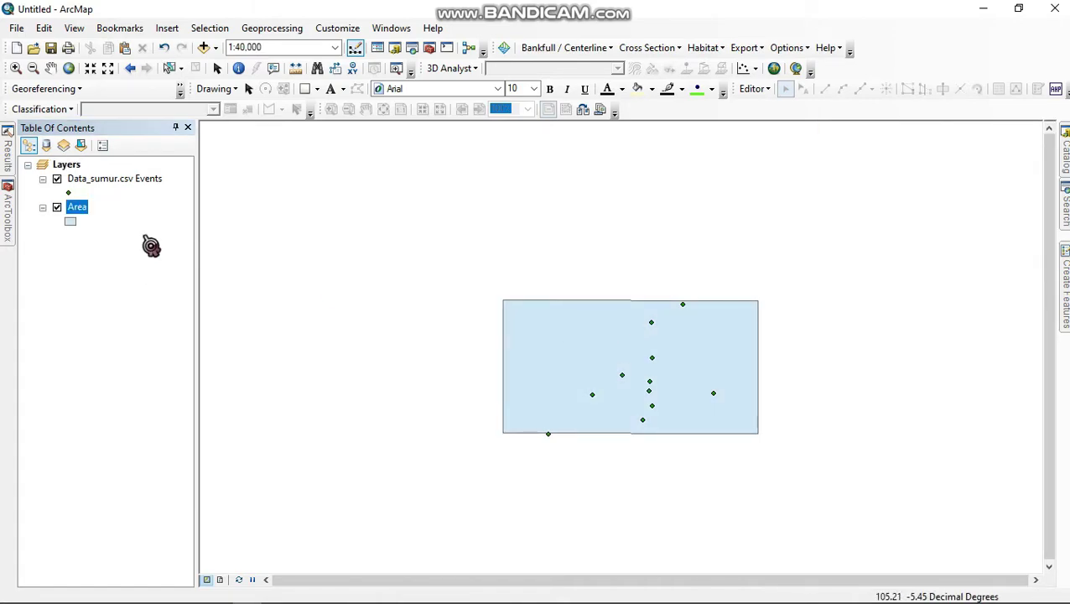
{"action": "right_click", "coordinate": [76, 210]}
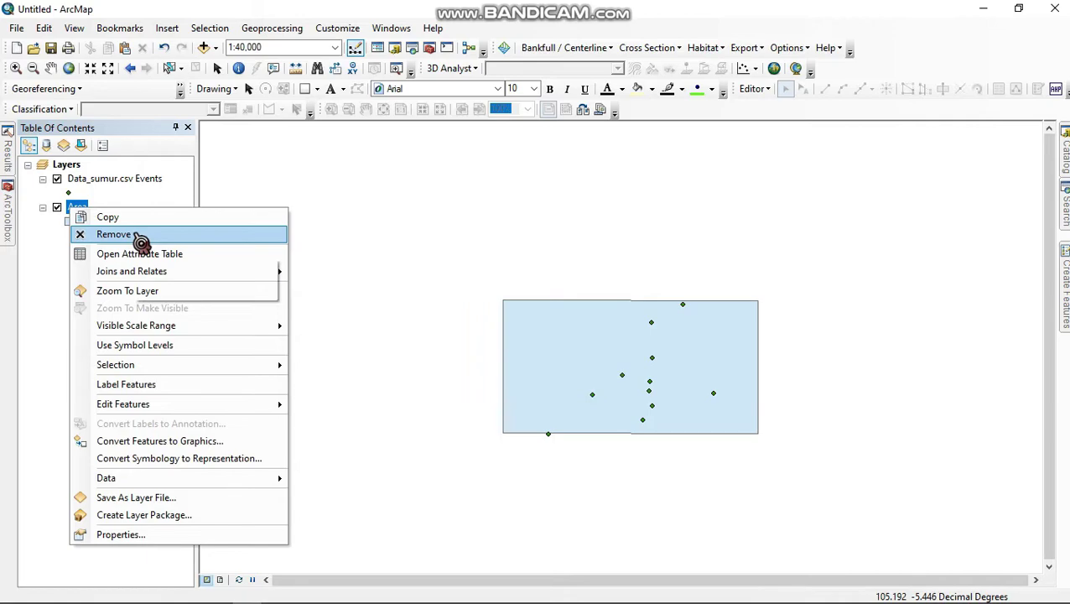
{"action": "left_click", "coordinate": [138, 233]}
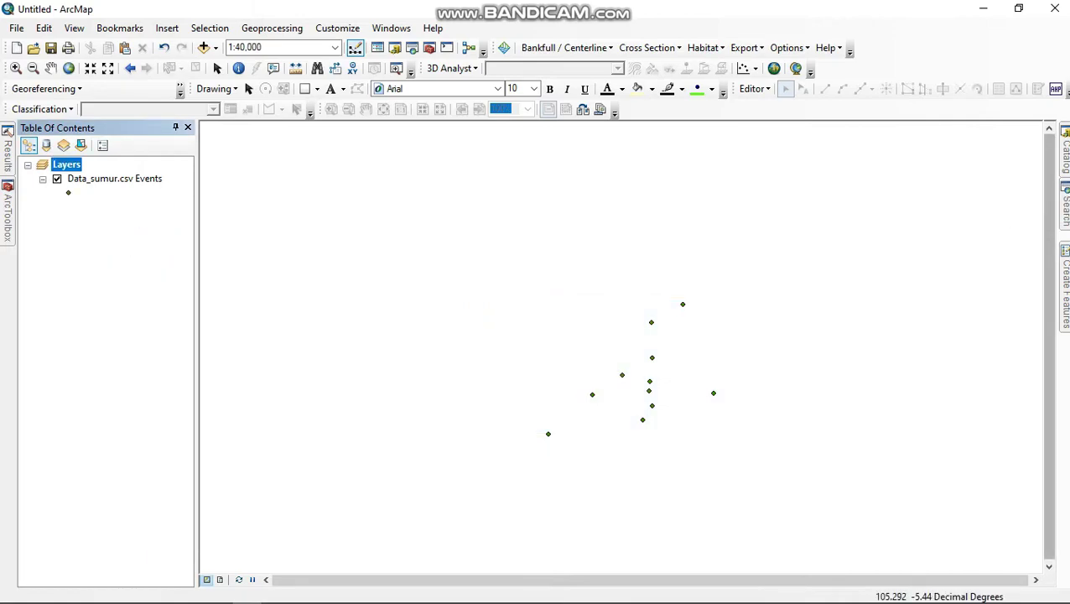
- Add area_uji.shp from the E:\kuliah\Geoling folder to the map as a layer
{"action": "left_click", "coordinate": [1062, 167]}
{"action": "left_click_drag", "start_coordinate": [925, 344], "coordinate": [874, 345]}
{"action": "left_click_drag", "start_coordinate": [143, 324], "coordinate": [86, 289]}
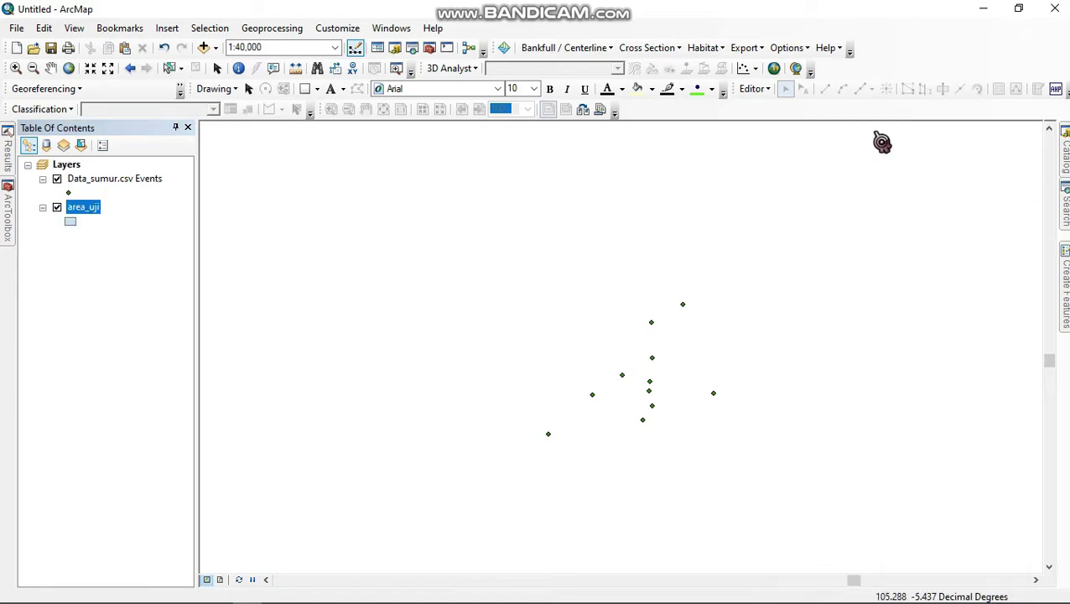
- Start editing area_uji and draw a horizontal rectangle enclosing all well points, about 0.038 by 0.028 decimal degrees
{"action": "left_click", "coordinate": [753, 89]}
{"action": "left_click", "coordinate": [788, 107]}
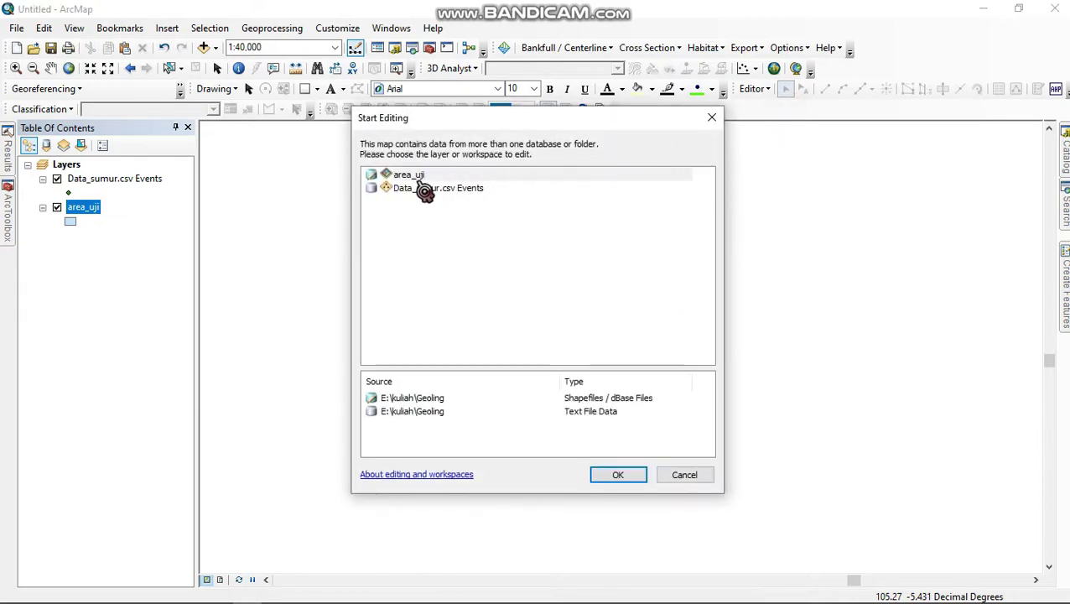
{"action": "left_click", "coordinate": [419, 177]}
{"action": "left_click", "coordinate": [635, 476]}
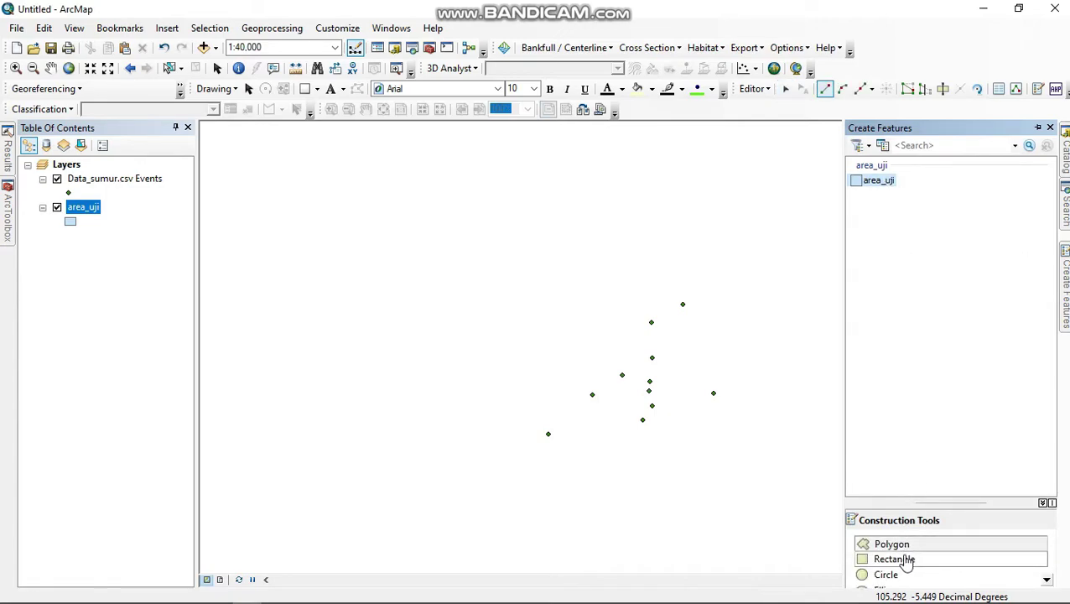
{"action": "left_click", "coordinate": [904, 559]}
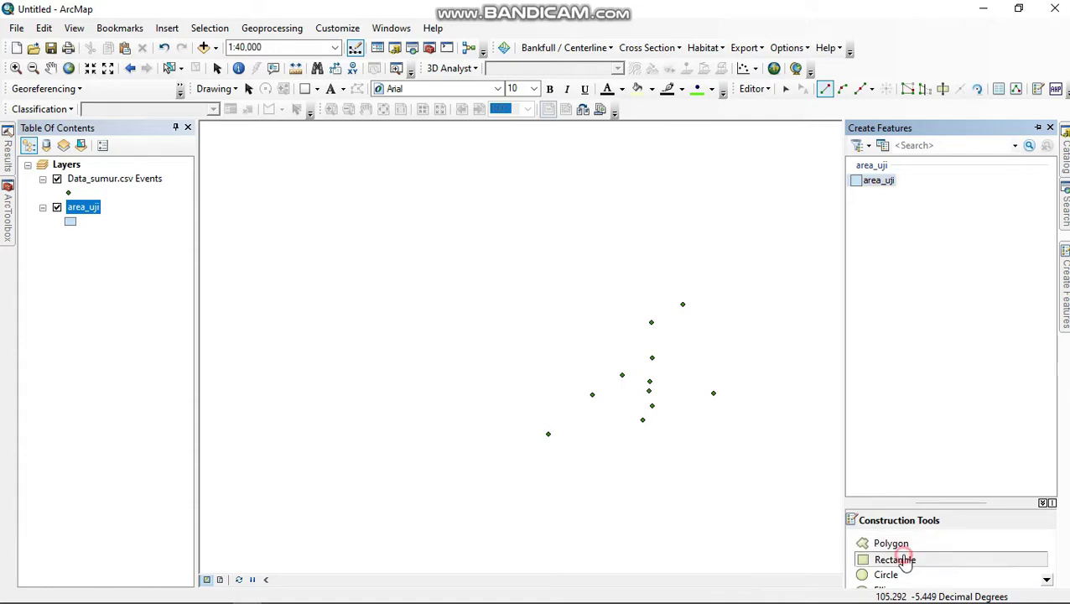
{"action": "left_click", "coordinate": [481, 268]}
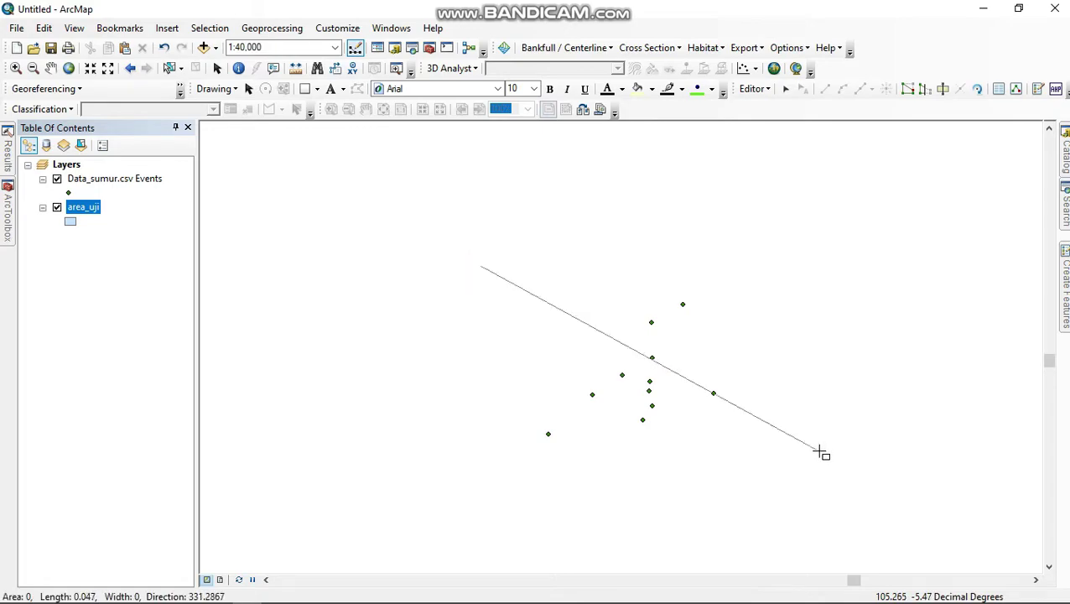
{"action": "left_click", "coordinate": [827, 266]}
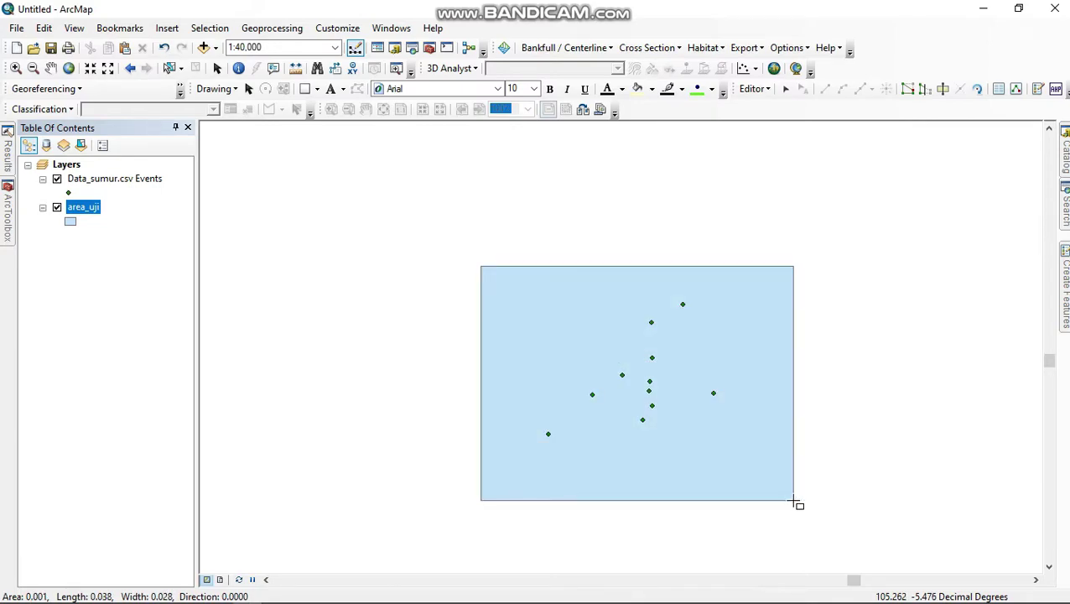
{"action": "left_click", "coordinate": [795, 502]}
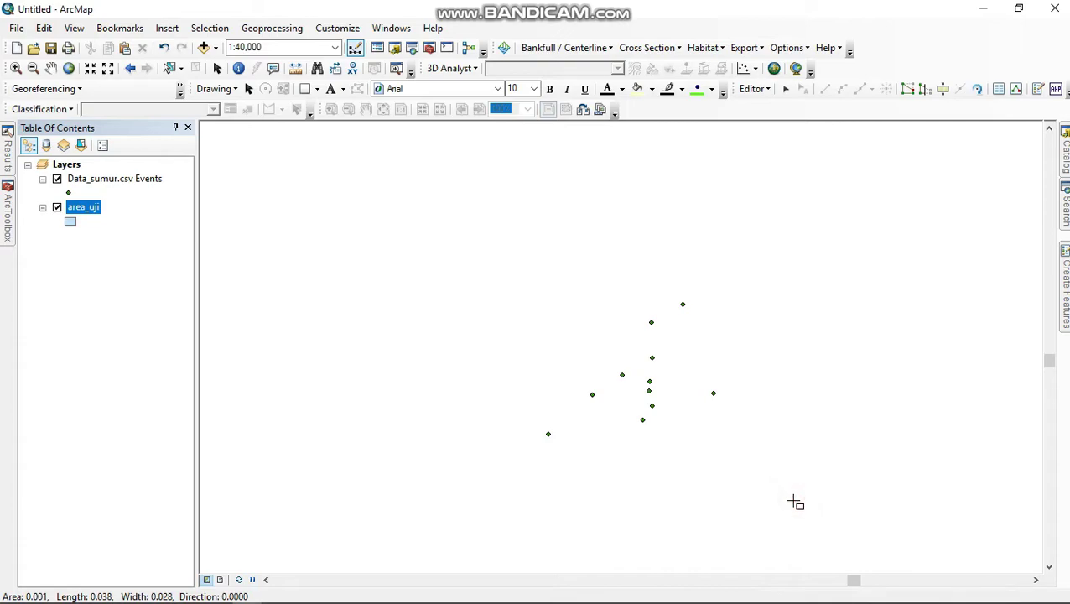
- Stop editing the area_uji layer and save the edits
{"action": "left_click", "coordinate": [768, 89]}
{"action": "left_click", "coordinate": [787, 126]}
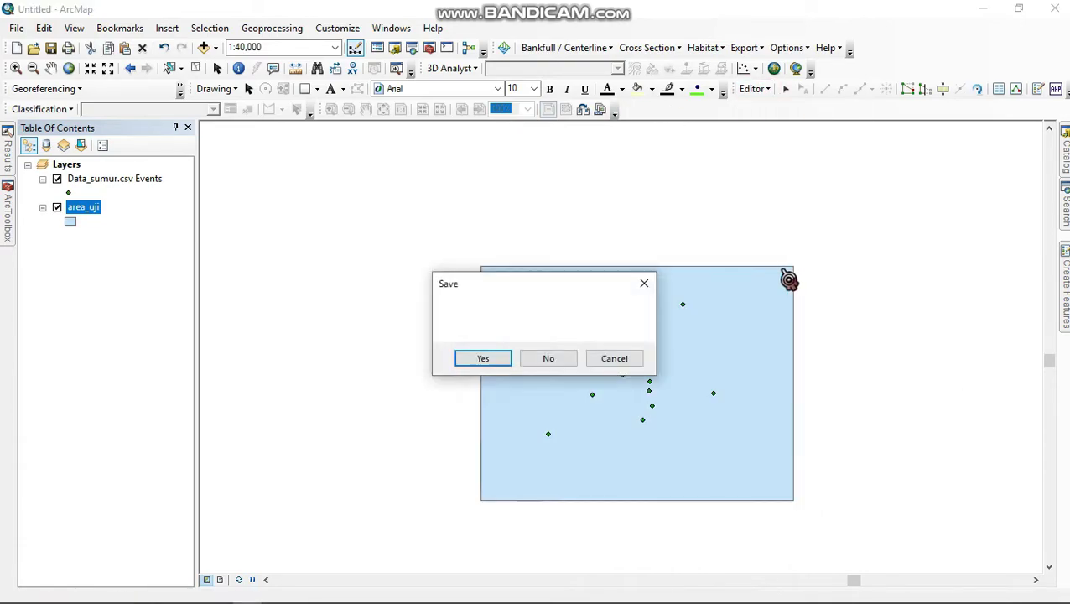
{"action": "left_click", "coordinate": [494, 367]}
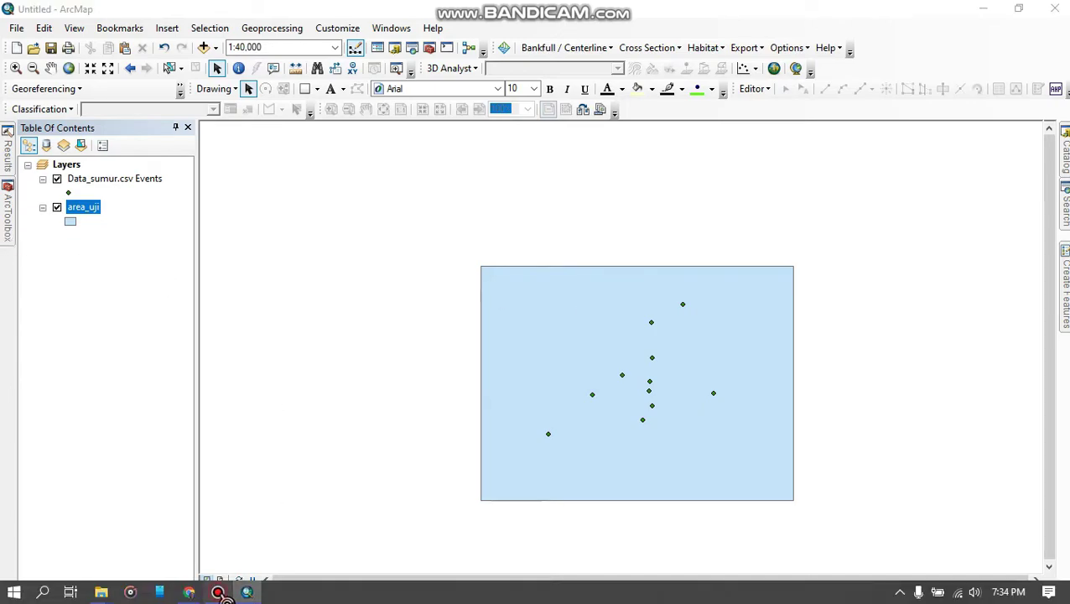
{"action": "left_click", "coordinate": [219, 592]}
{"action": "left_click", "coordinate": [220, 592]}
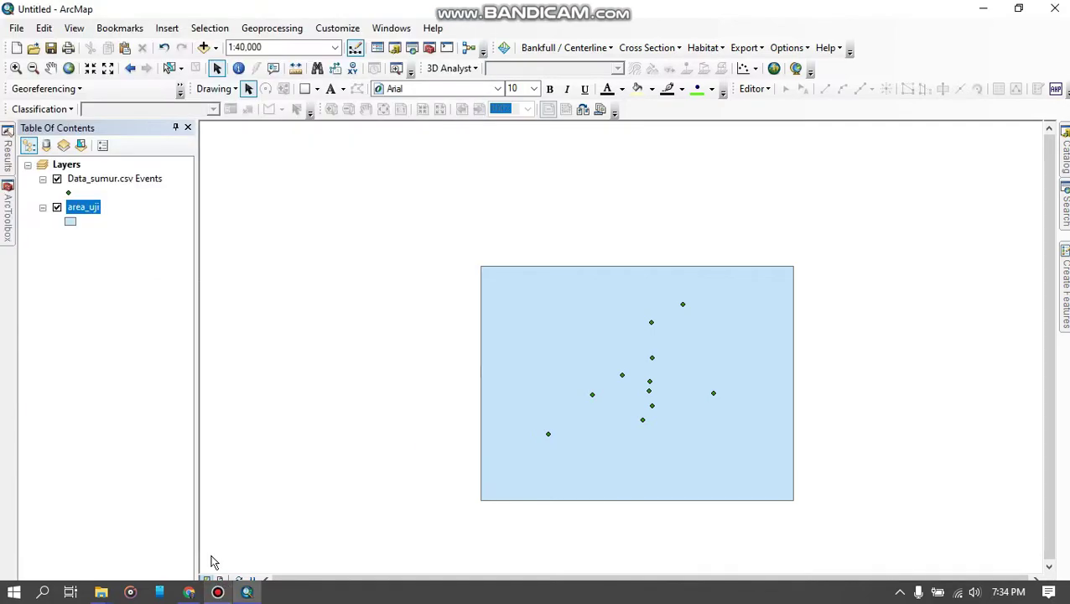
- Open ArcToolbox, collapse the Conversion Tools toolbox and expand the Spatial Analyst Tools toolbox
{"action": "left_click", "coordinate": [7, 219]}
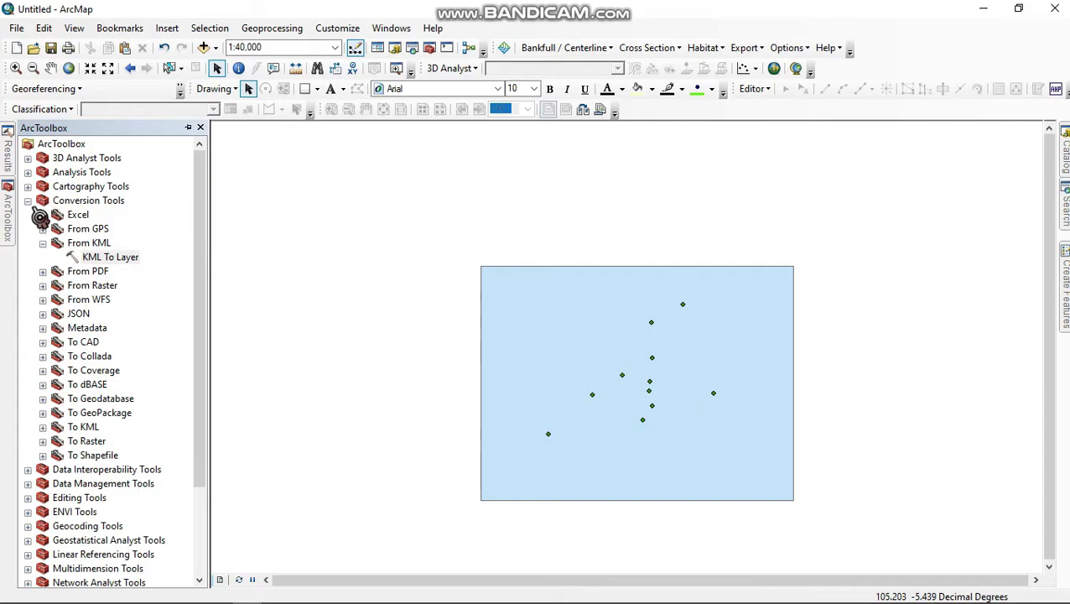
{"action": "left_click", "coordinate": [28, 201]}
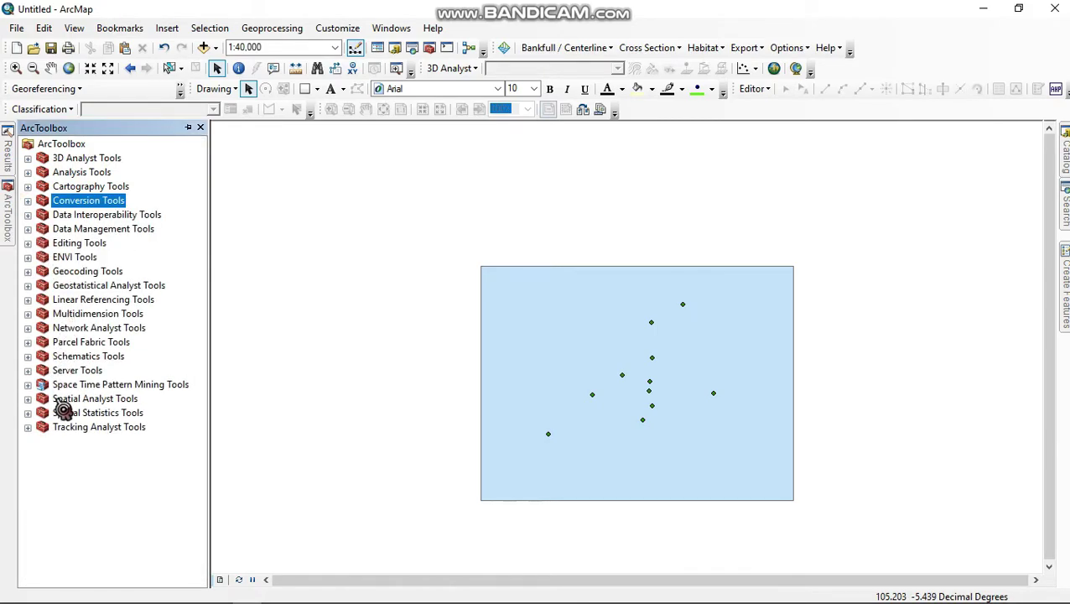
{"action": "left_click", "coordinate": [28, 399]}
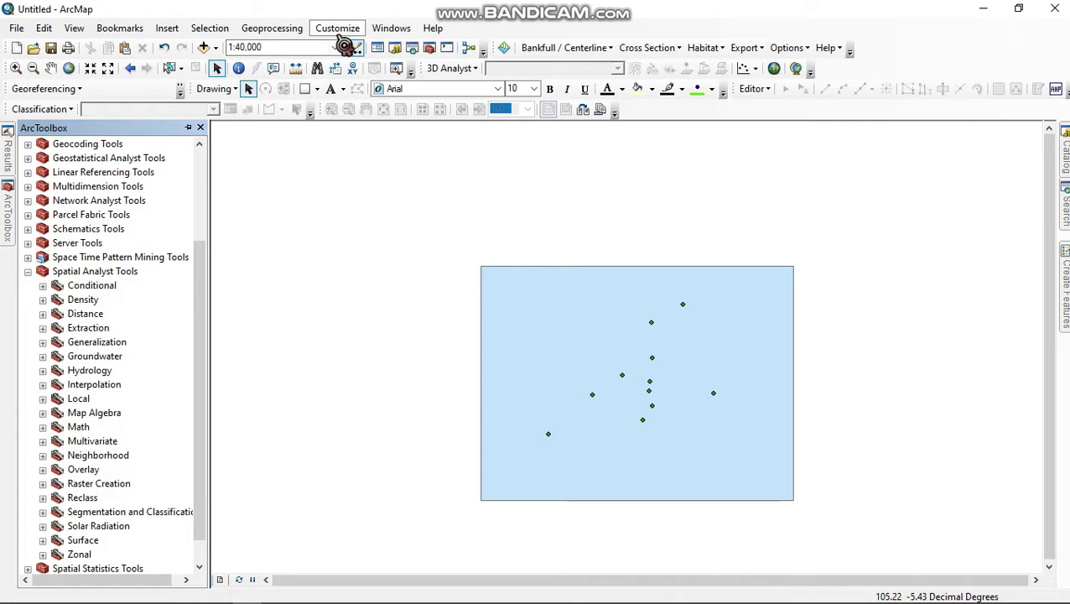
{"action": "left_click", "coordinate": [338, 29]}
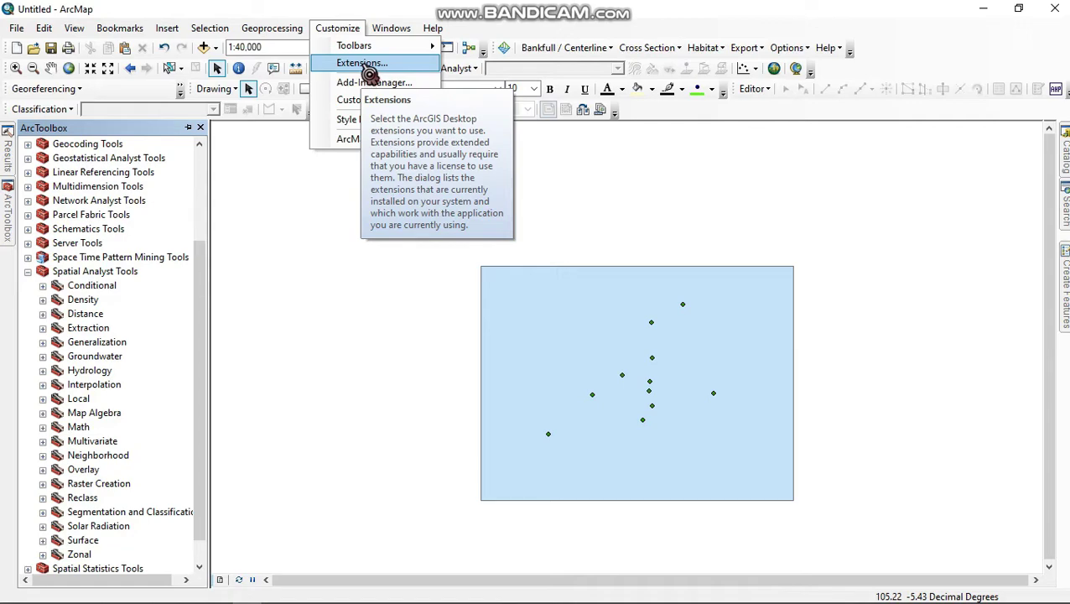
{"action": "mouse_move", "coordinate": [433, 27]}
{"action": "left_click", "coordinate": [517, 25]}
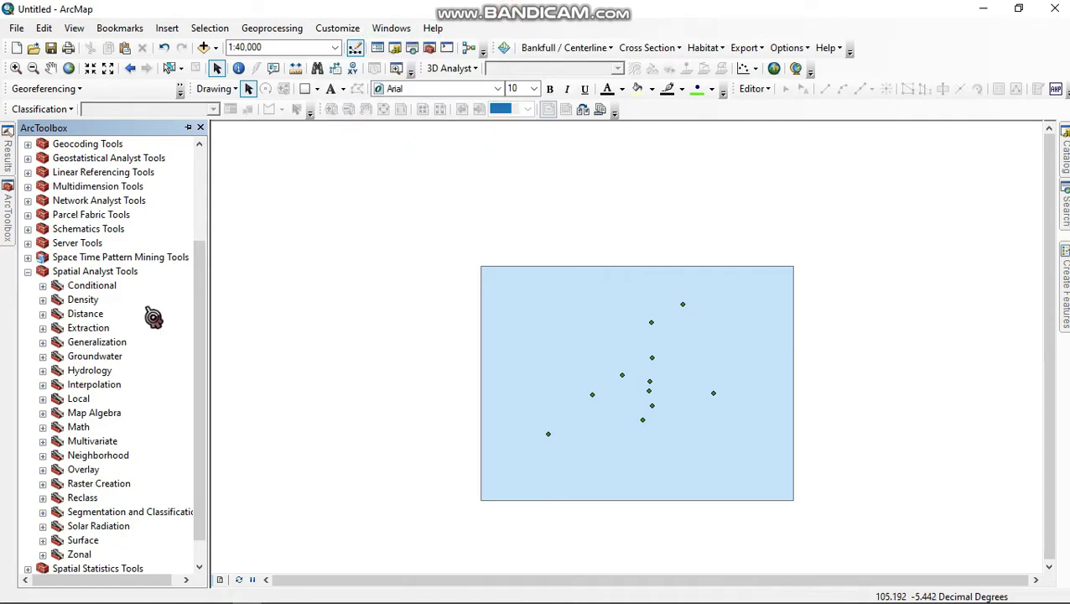
- Expand the Interpolation toolset of the Spatial Analyst Tools and open the IDW tool
{"action": "left_click", "coordinate": [42, 384]}
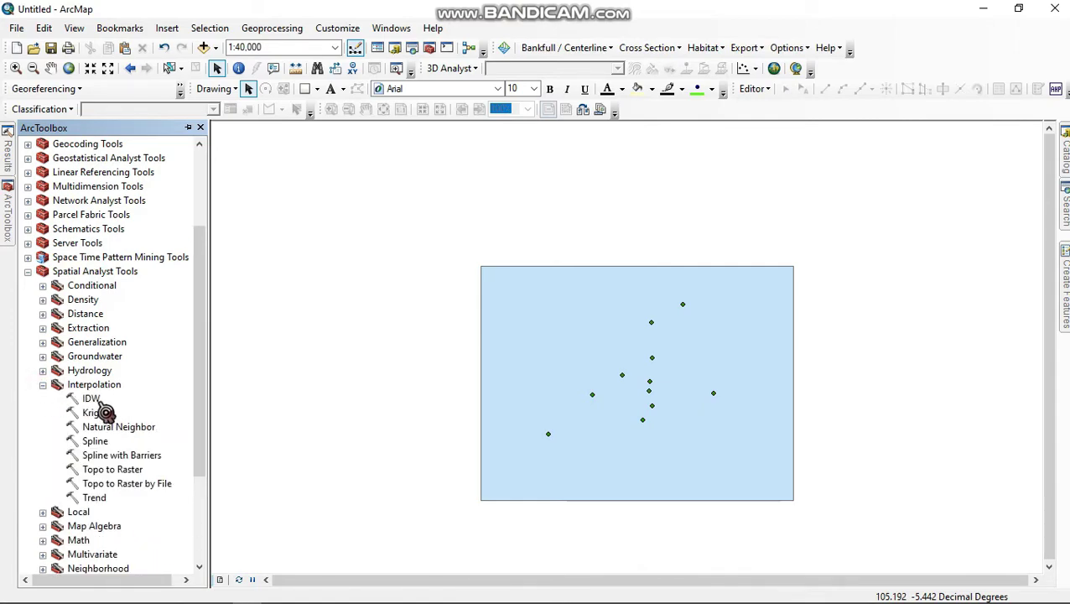
{"action": "left_click", "coordinate": [94, 400]}
{"action": "left_click", "coordinate": [99, 413]}
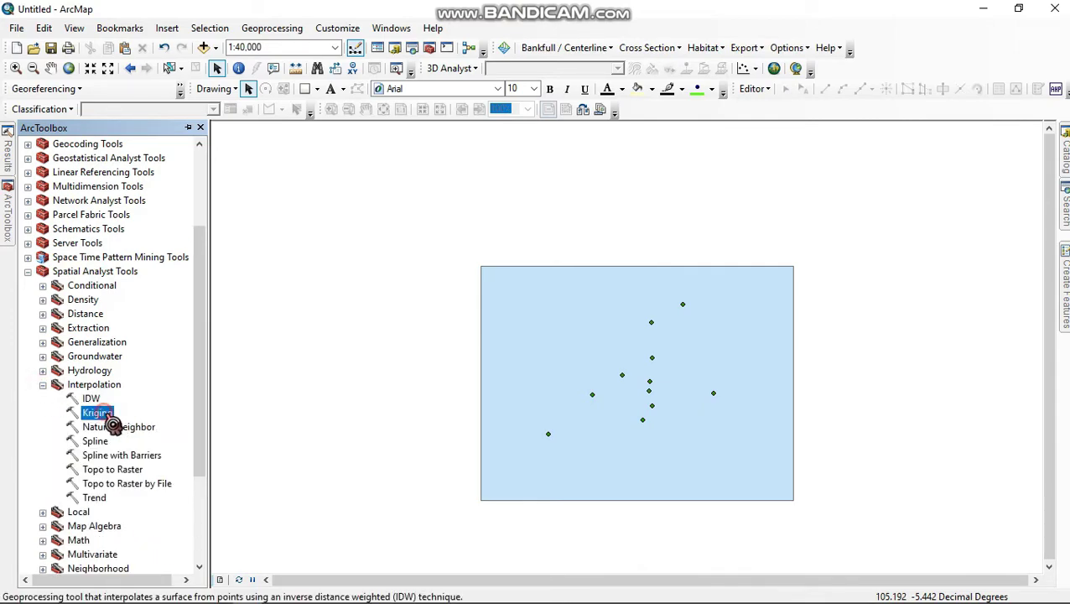
{"action": "left_click", "coordinate": [145, 426]}
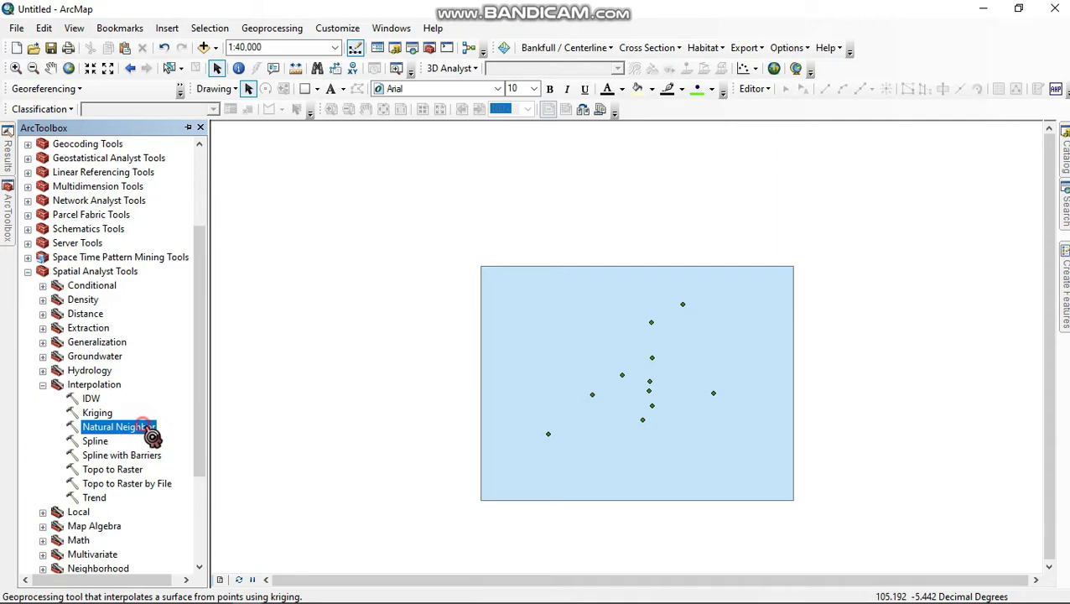
{"action": "left_click", "coordinate": [103, 440]}
{"action": "left_click", "coordinate": [138, 454]}
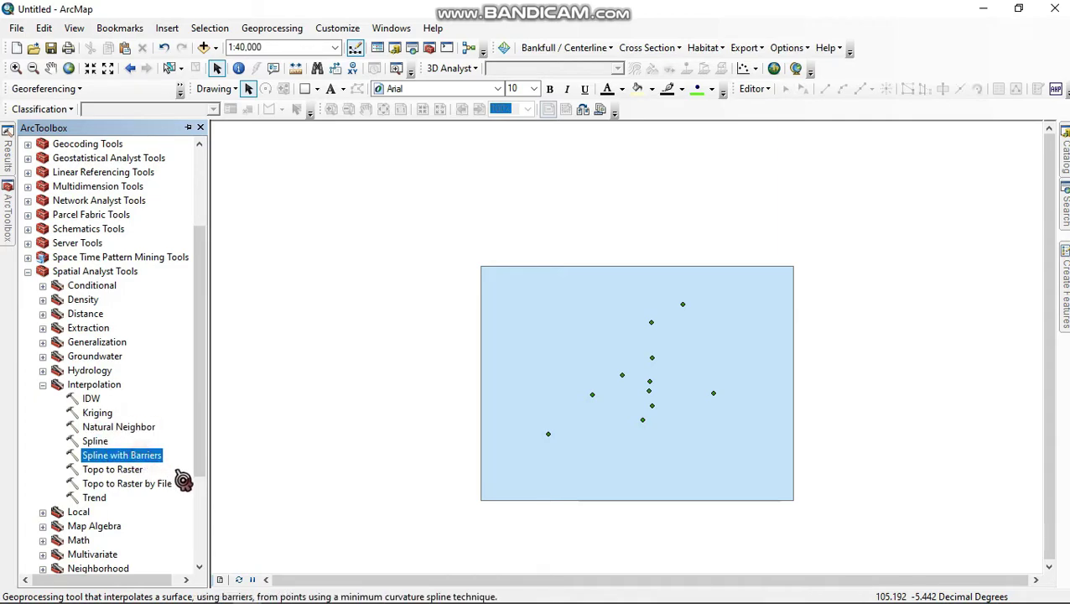
{"action": "left_click", "coordinate": [92, 399]}
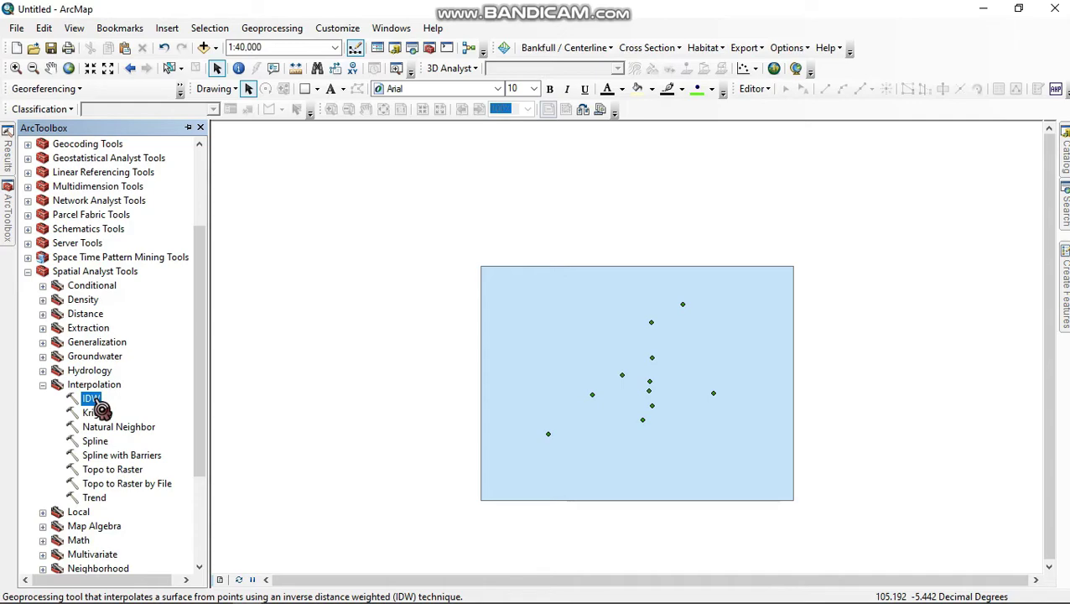
{"action": "mouse_move", "coordinate": [206, 598]}
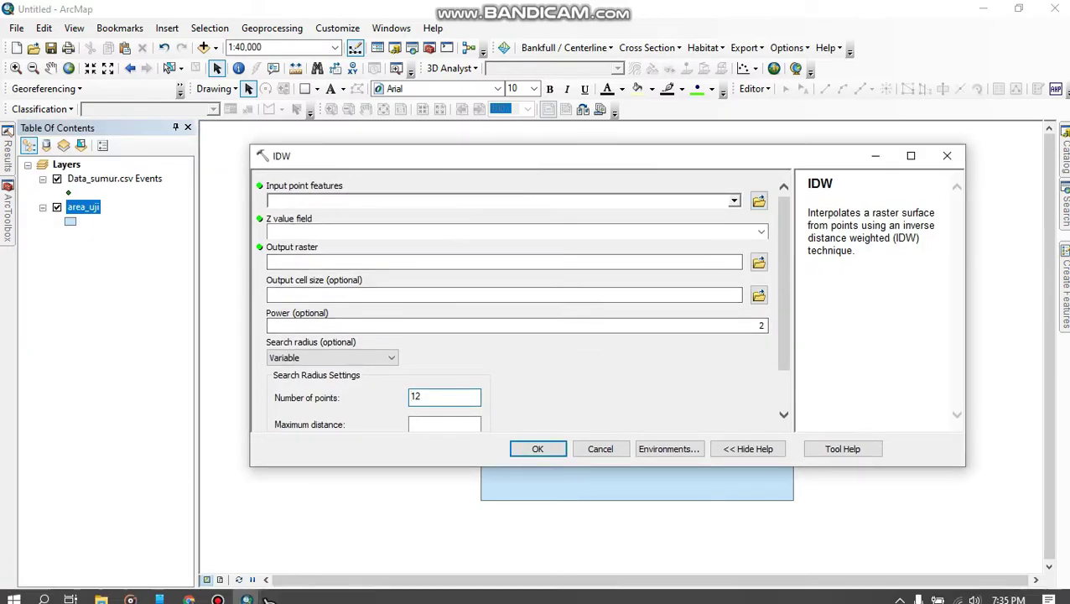
{"action": "left_click", "coordinate": [245, 593]}
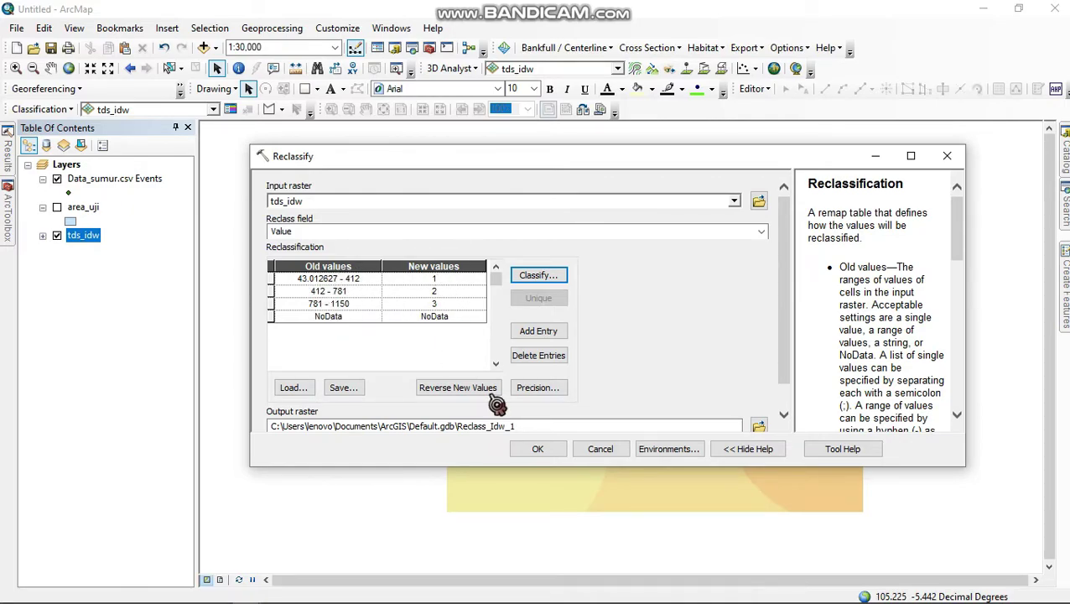
- Run Reclassify on the tds_idw raster with the three configured value classes, outputting Reclass_Idw_1
{"action": "left_click", "coordinate": [535, 450]}
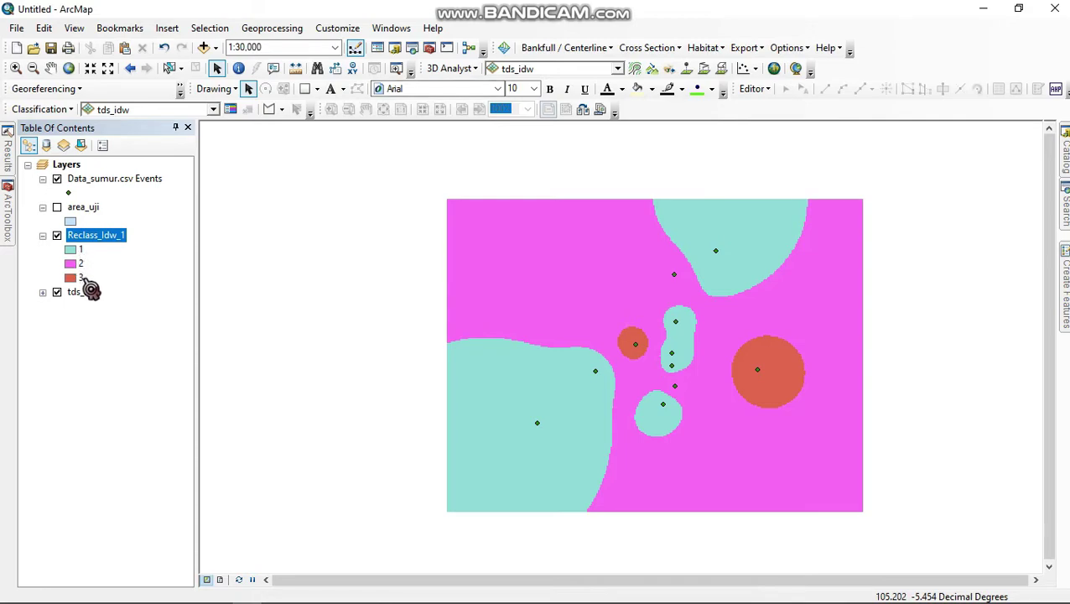
{"action": "mouse_move", "coordinate": [305, 595]}
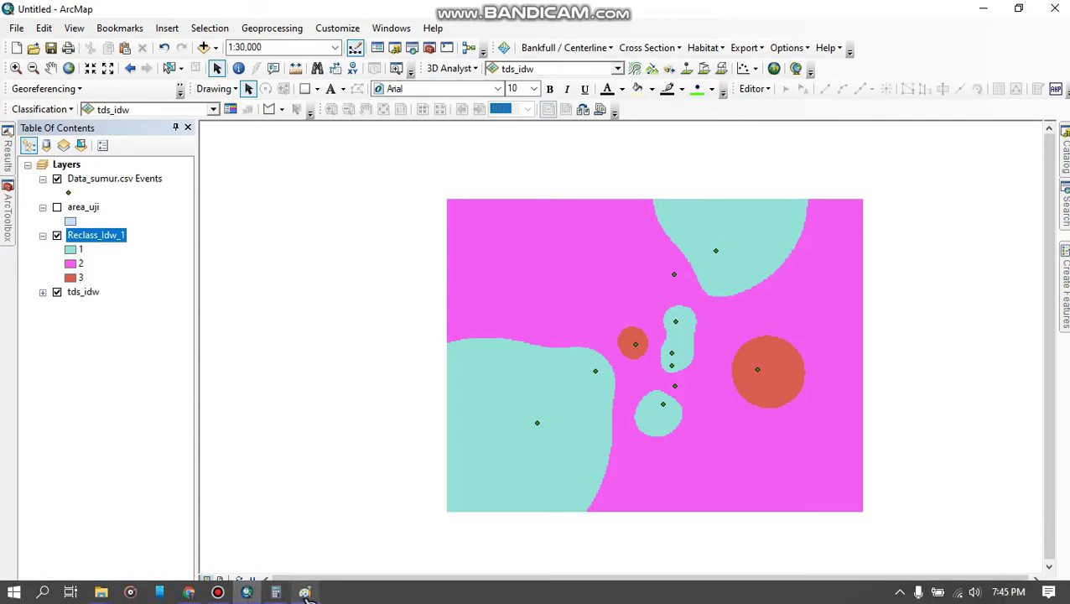
{"action": "mouse_move", "coordinate": [315, 550]}
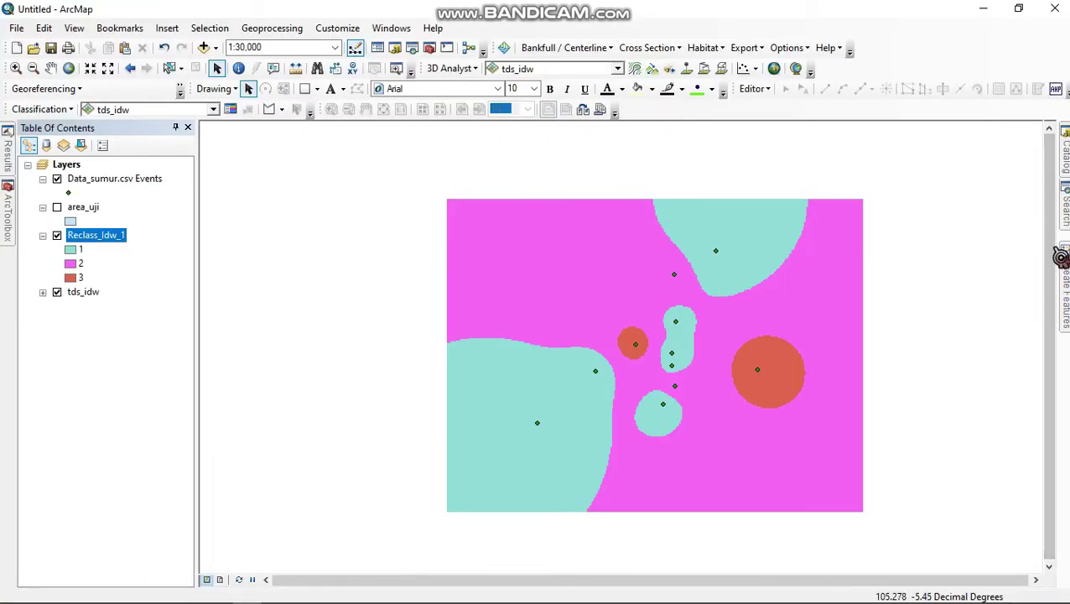
- Search for "raster to polygon" and open the Raster to Polygon (Conversion) tool
{"action": "left_click", "coordinate": [1063, 205]}
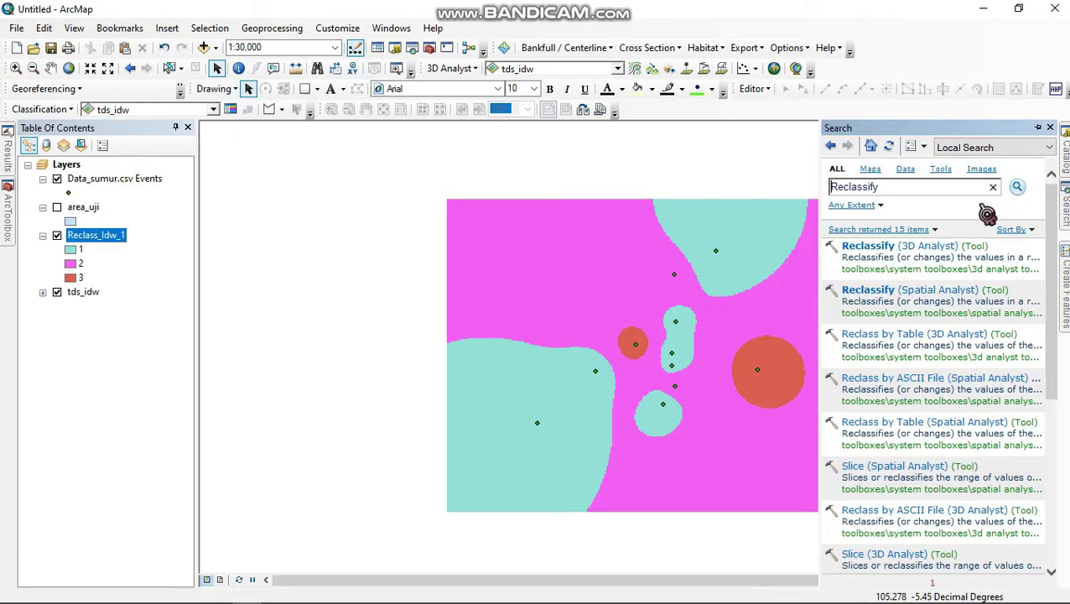
{"action": "left_click", "coordinate": [965, 186]}
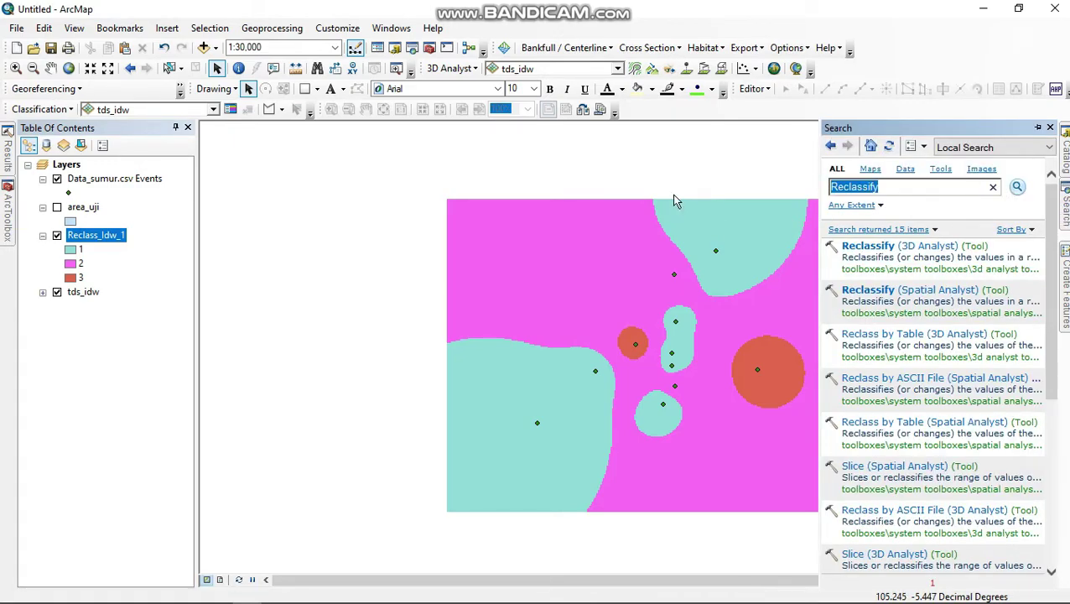
{"action": "type", "text": "raster to polygon"}
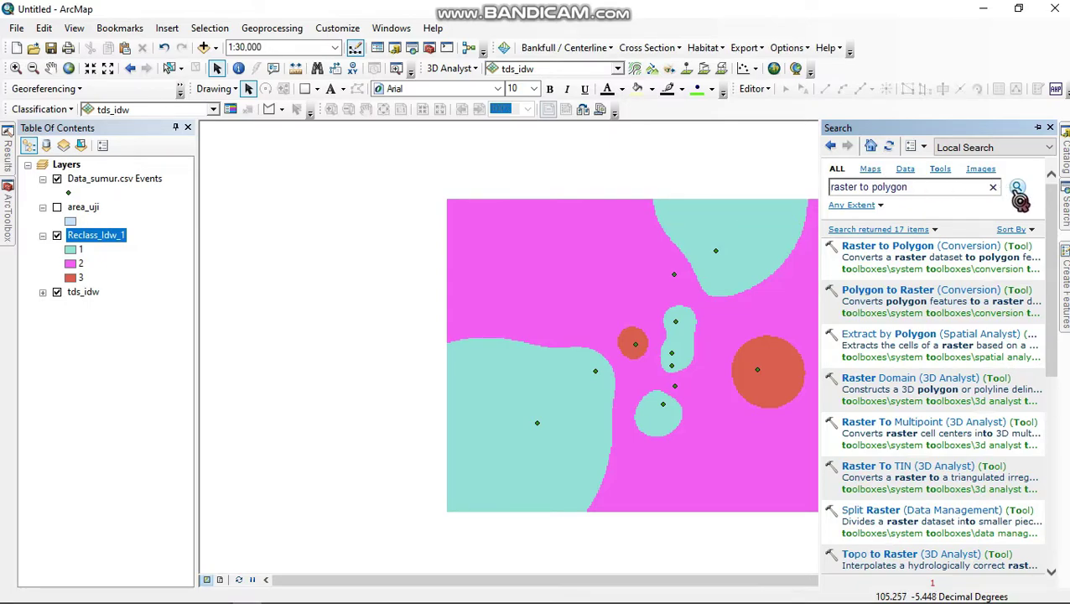
{"action": "left_click", "coordinate": [929, 248]}
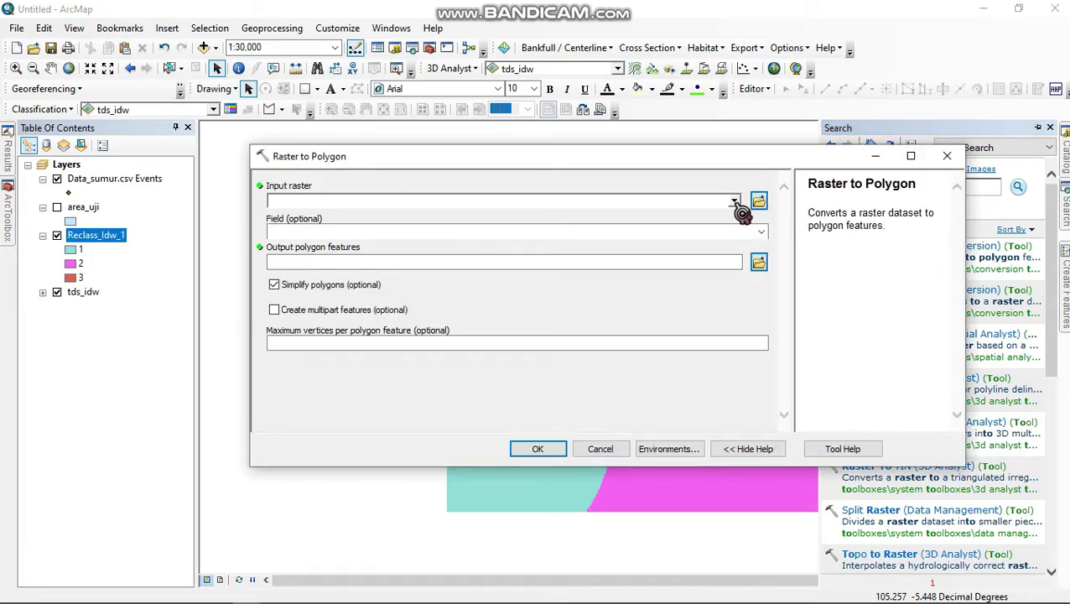
- Convert the Reclass_Idw_1 raster to simplified polygons by its Value field, saving the output as TDS.shp in E:\kuliah\Geoling
{"action": "left_click", "coordinate": [734, 201]}
{"action": "left_click", "coordinate": [341, 220]}
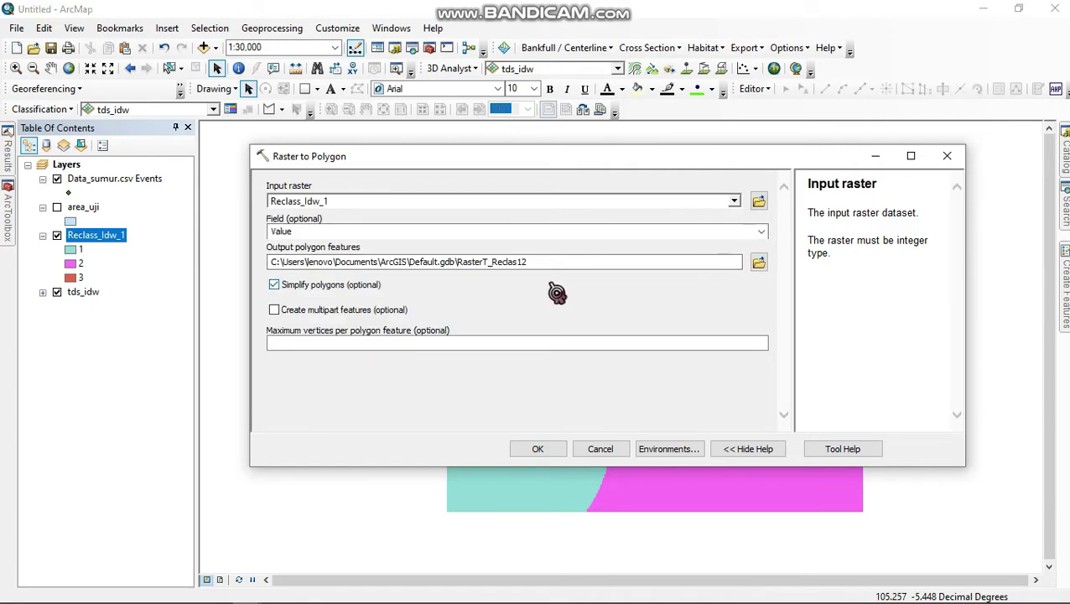
{"action": "left_click", "coordinate": [759, 263]}
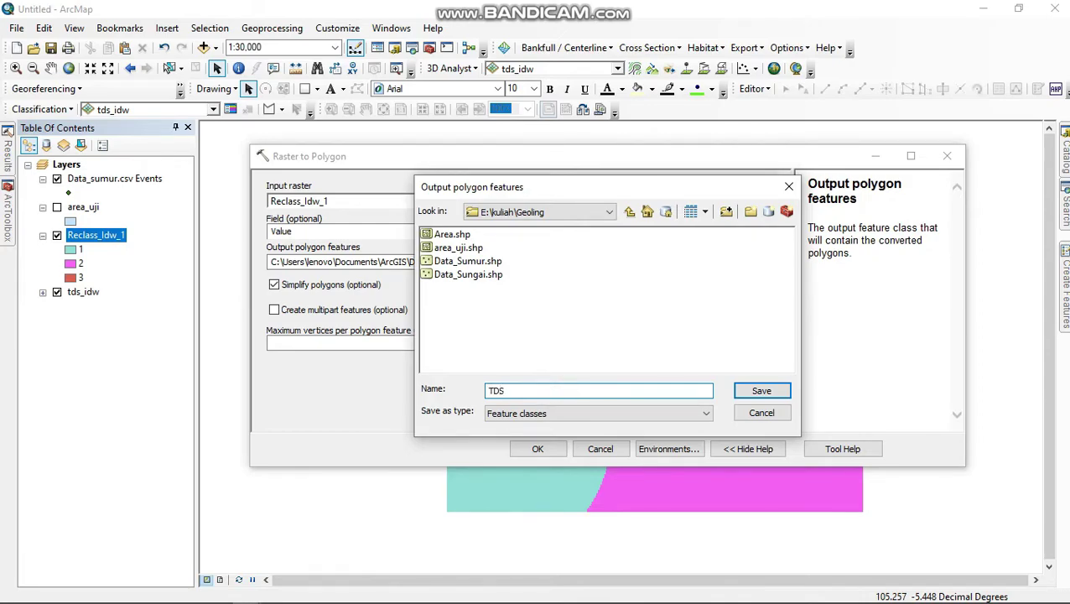
{"action": "type", "text": "TDS"}
{"action": "left_click", "coordinate": [784, 392]}
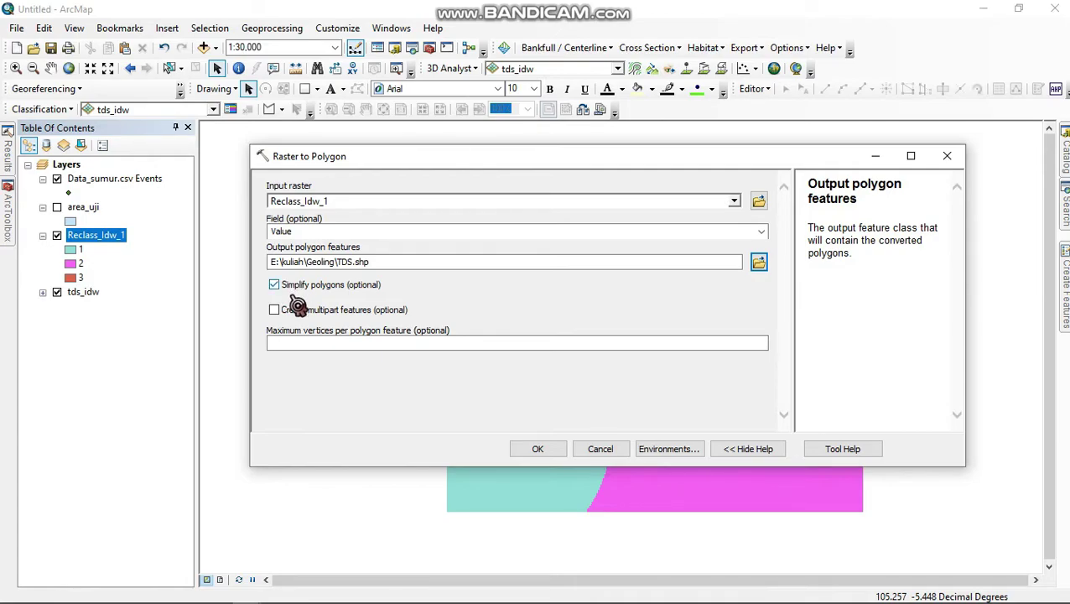
{"action": "left_click", "coordinate": [559, 452]}
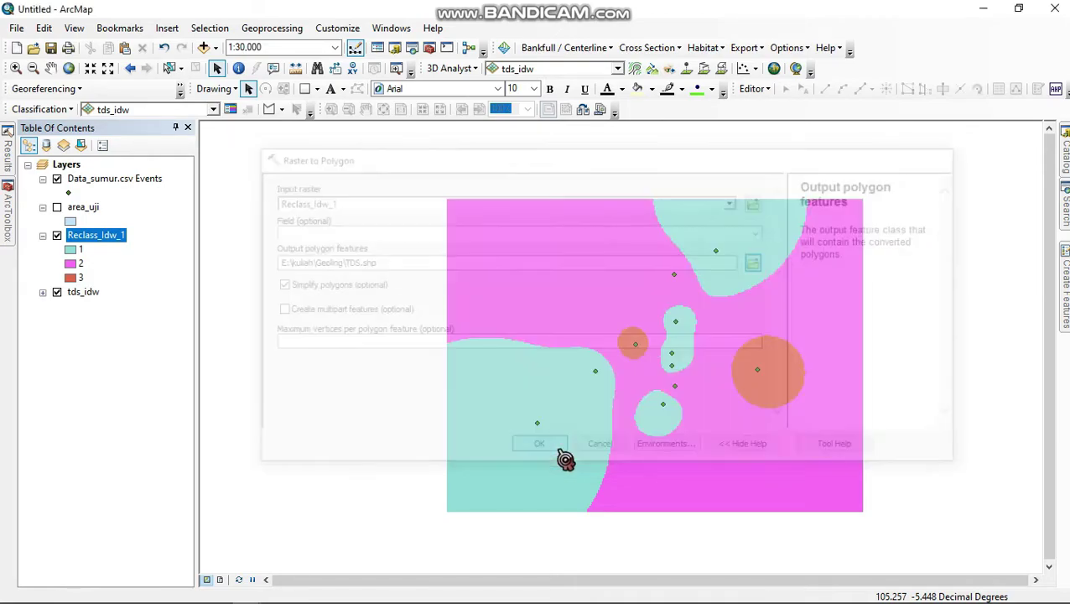
- Hide the Data_sumur.csv Events layer and open the attribute table of the TDS layer
{"action": "left_click", "coordinate": [57, 178]}
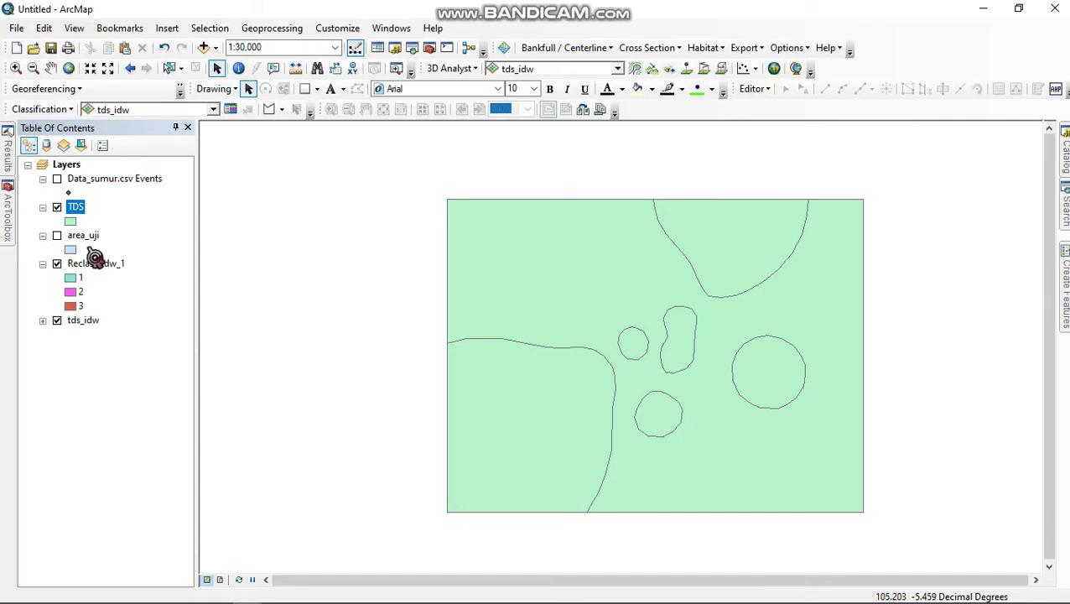
{"action": "right_click", "coordinate": [77, 214]}
{"action": "left_click", "coordinate": [130, 251]}
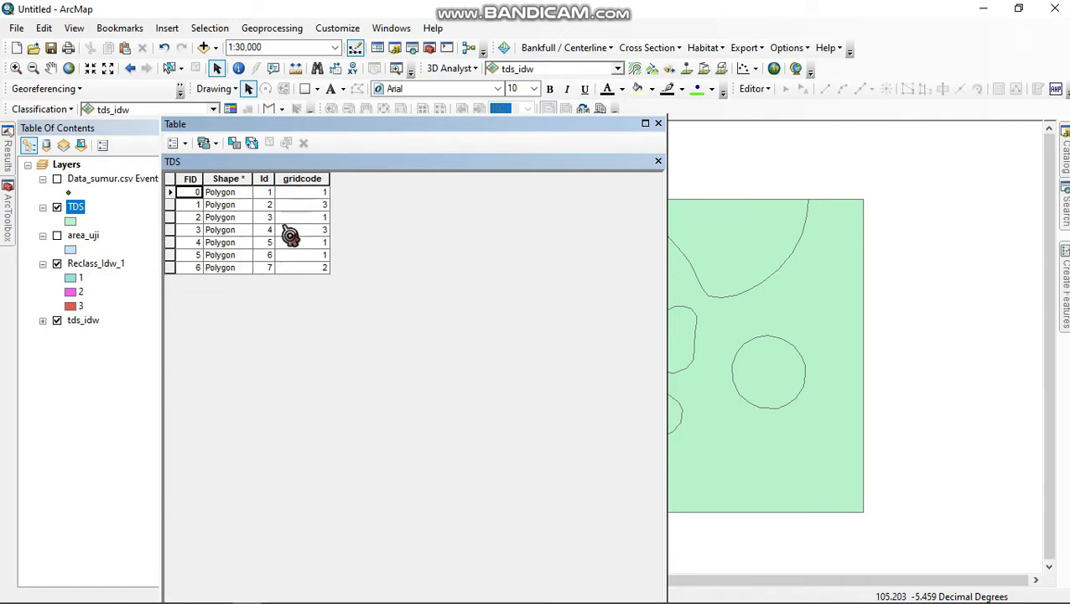
- Select the first three TDS records one after another to see their polygons on the map, and clear the selection
{"action": "left_click", "coordinate": [170, 192]}
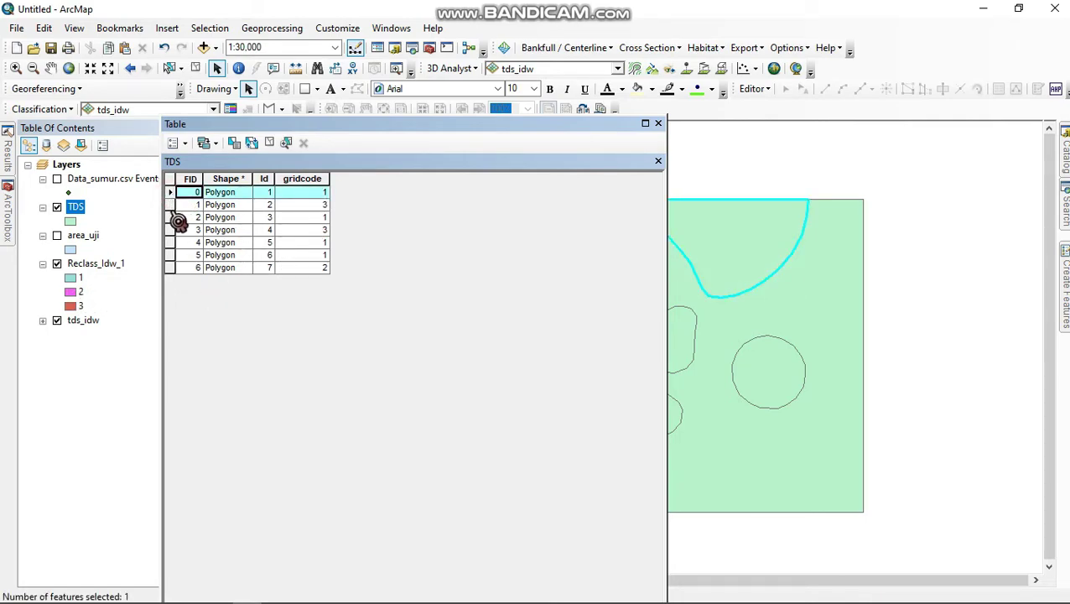
{"action": "left_click", "coordinate": [171, 205]}
{"action": "left_click", "coordinate": [172, 217]}
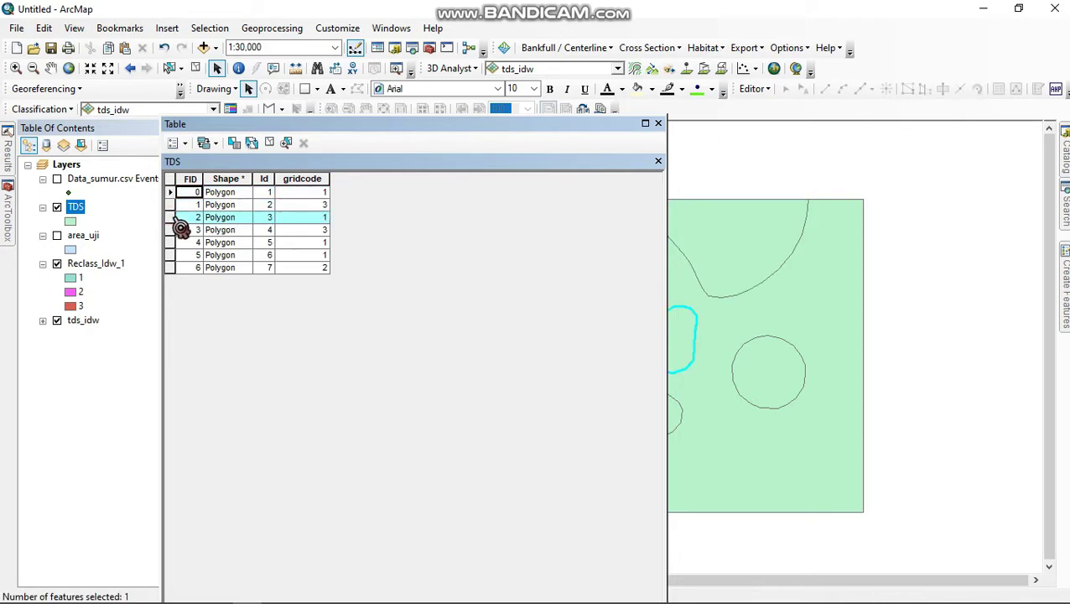
{"action": "left_click", "coordinate": [182, 180]}
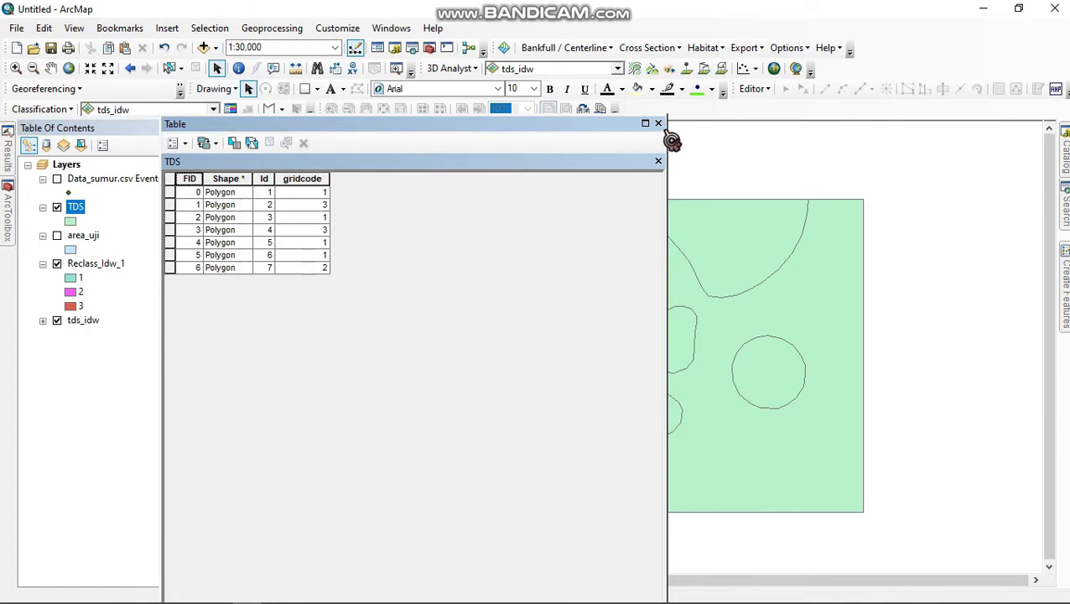
- Add a Text field named TDS with length 50 to the TDS attribute table and narrow its column
{"action": "left_click", "coordinate": [184, 145]}
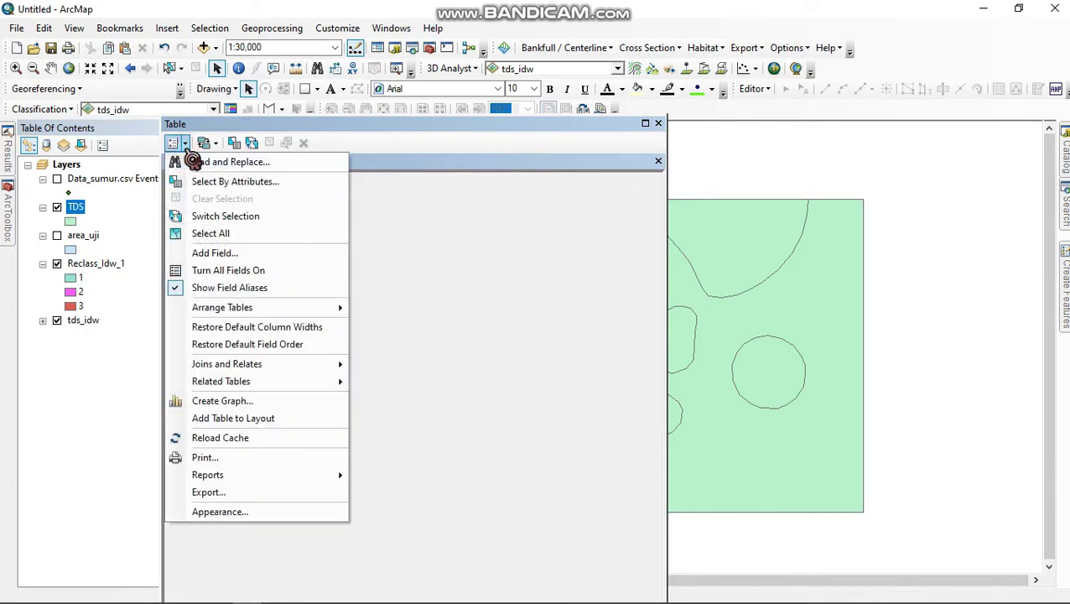
{"action": "left_click", "coordinate": [214, 253]}
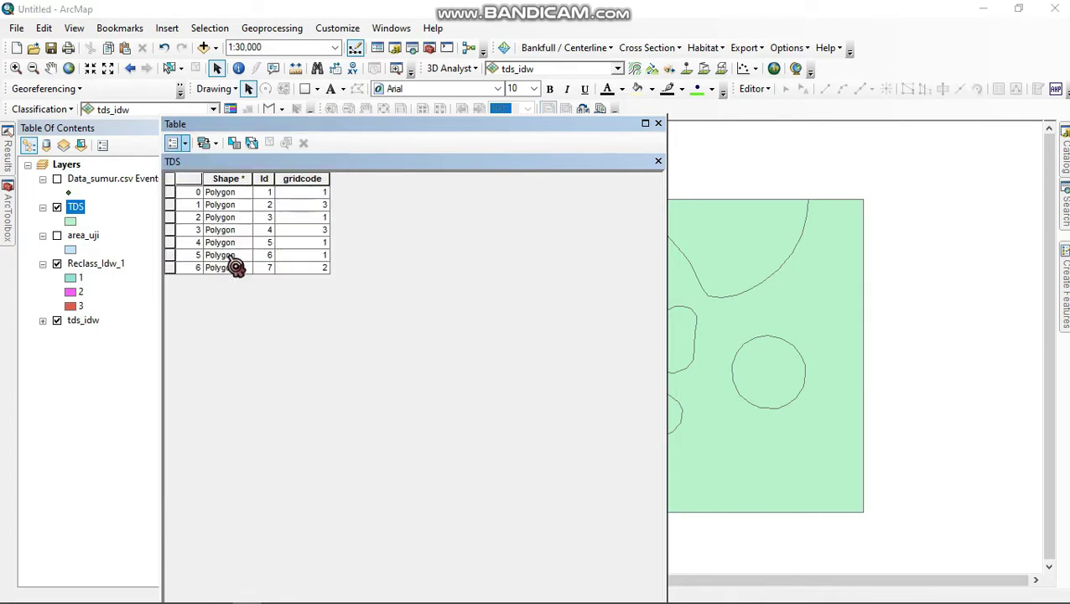
{"action": "type", "text": "TDS"}
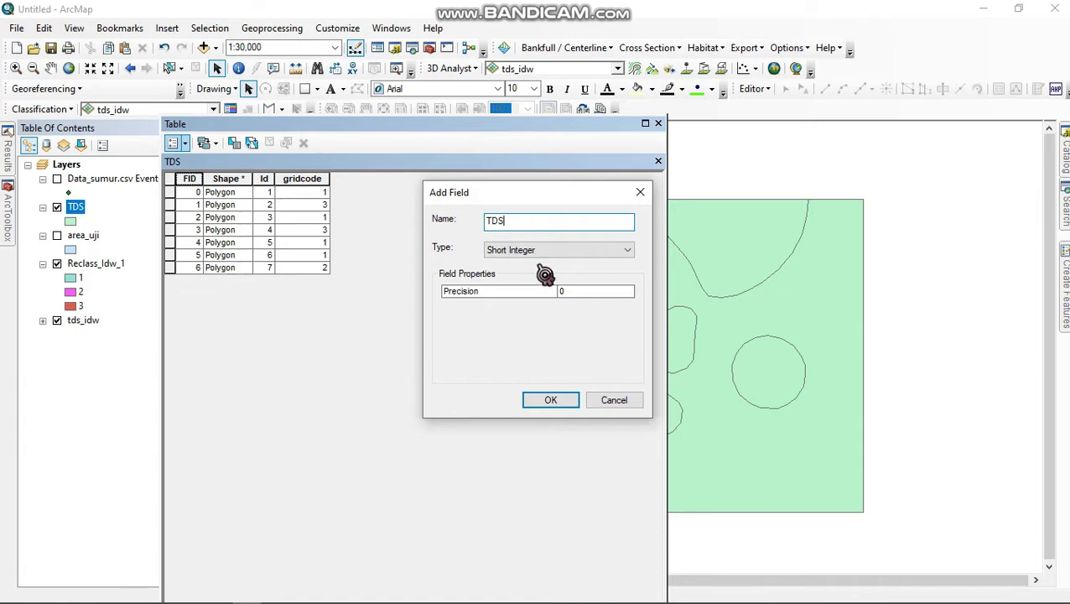
{"action": "left_click", "coordinate": [569, 251]}
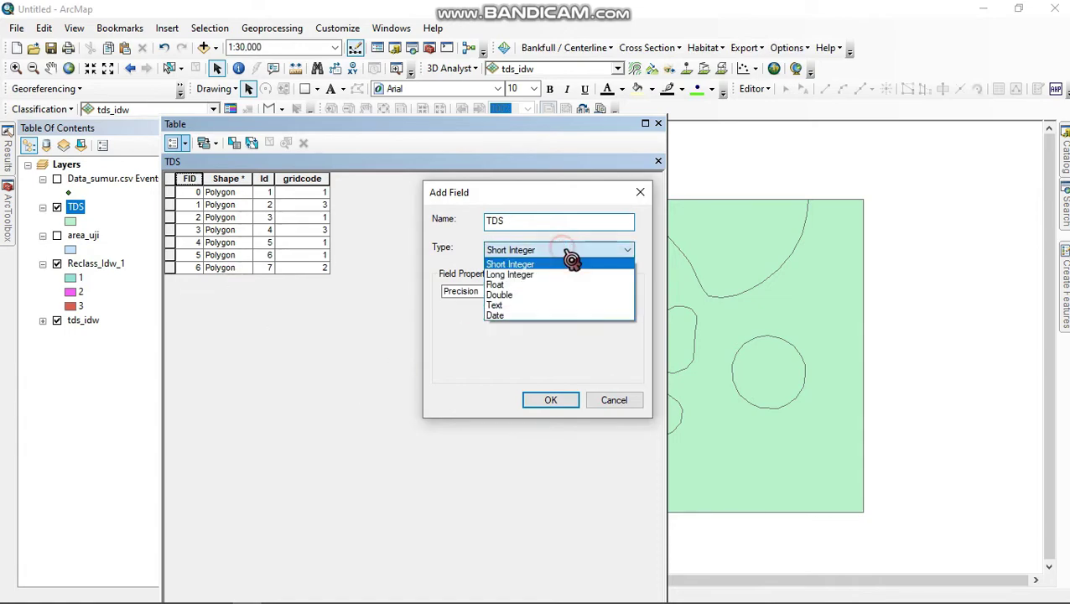
{"action": "left_click", "coordinate": [531, 307]}
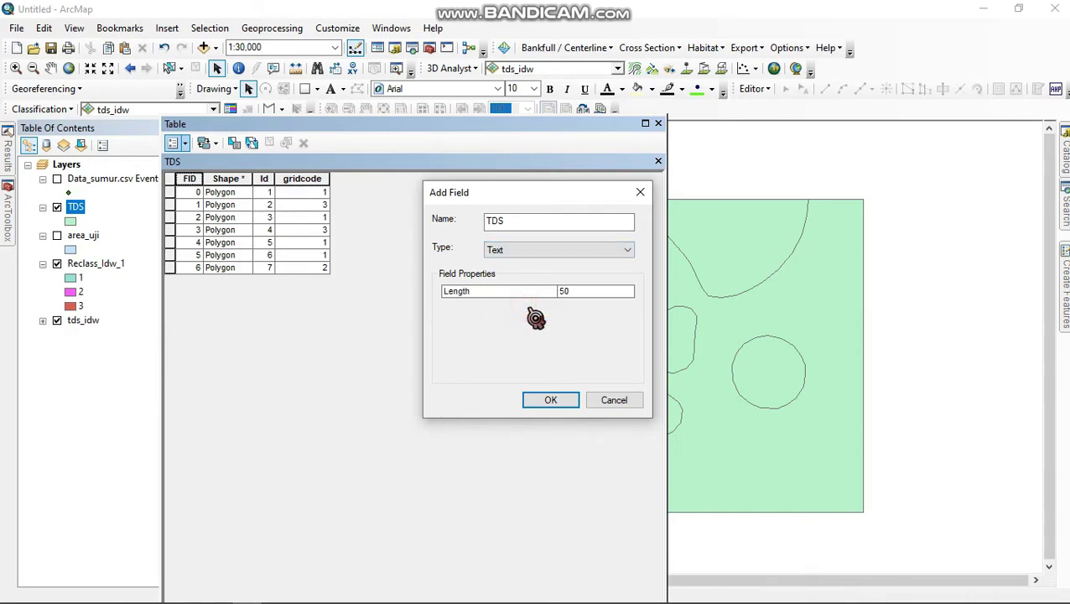
{"action": "left_click", "coordinate": [555, 404]}
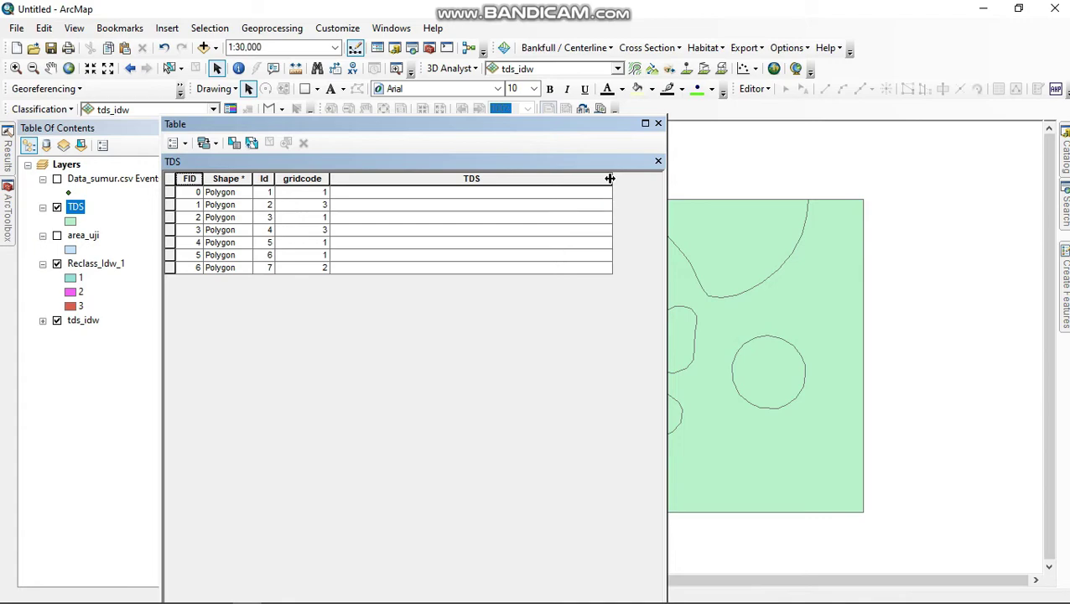
{"action": "left_click_drag", "start_coordinate": [496, 179], "coordinate": [457, 178]}
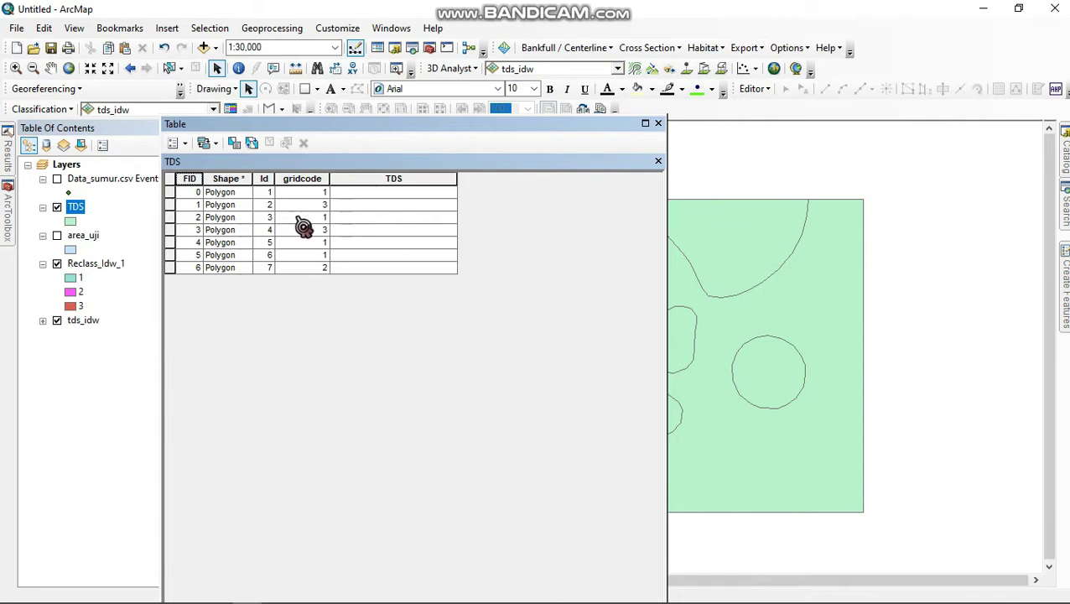
- Select the records in the TDS attribute table where "gridcode" = 1
{"action": "left_click", "coordinate": [240, 151]}
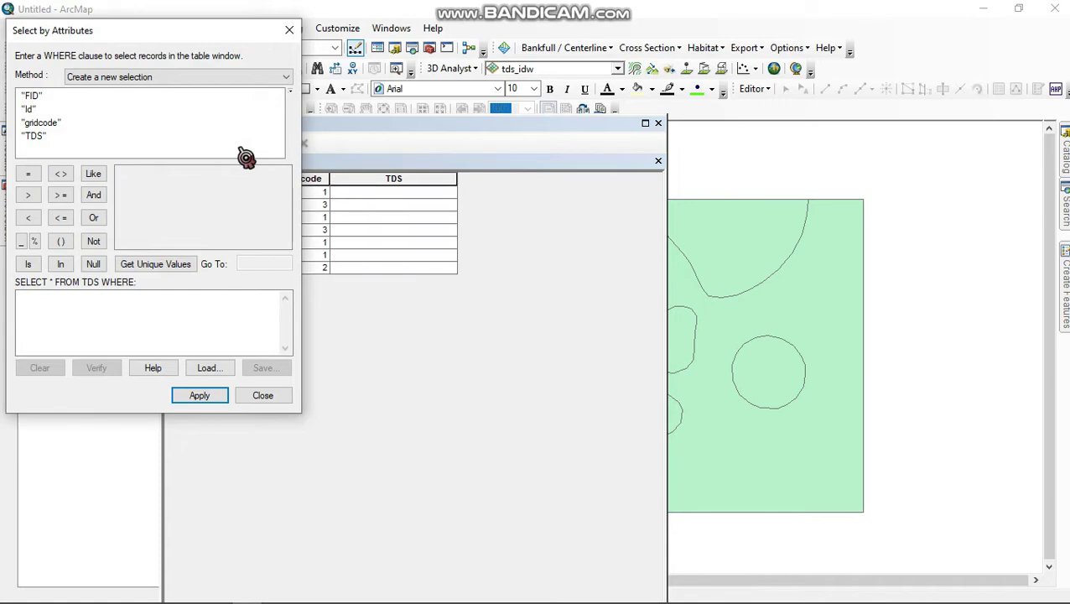
{"action": "left_click", "coordinate": [47, 123]}
{"action": "double_click", "coordinate": [47, 123]}
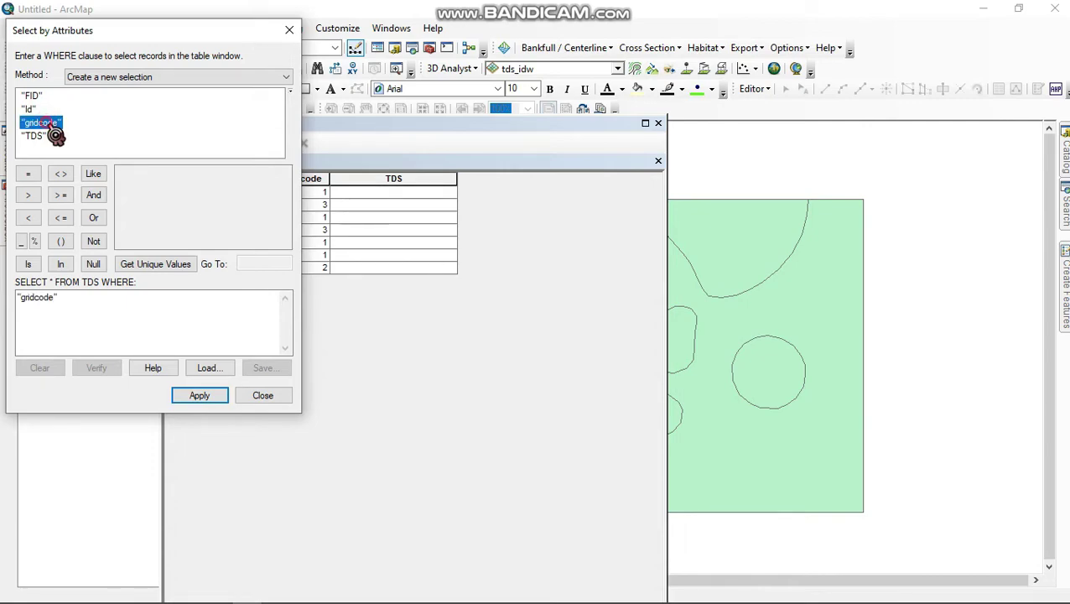
{"action": "left_click", "coordinate": [159, 267]}
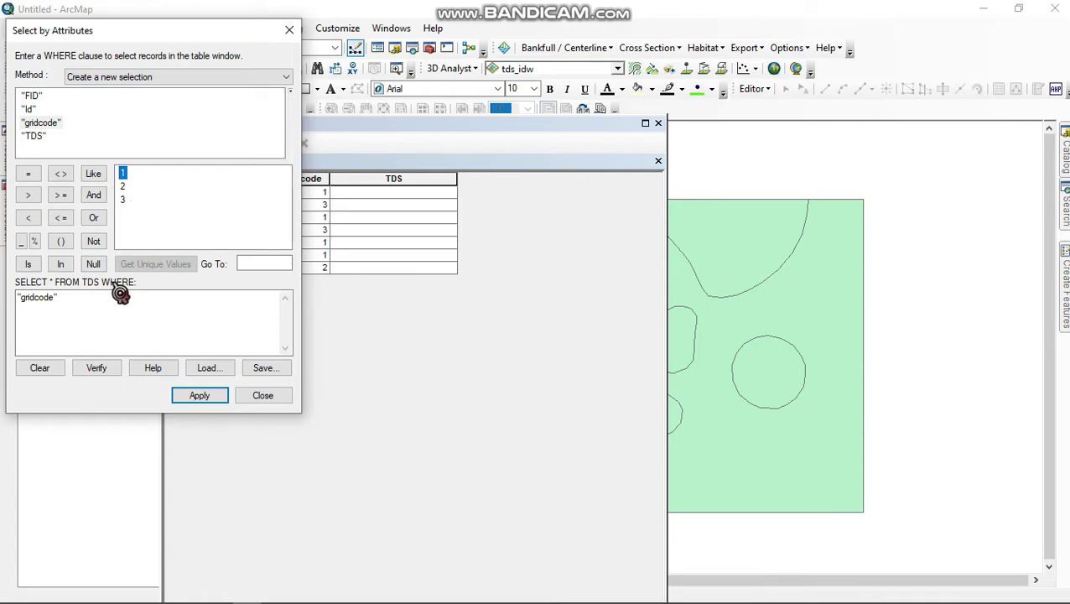
{"action": "left_click", "coordinate": [30, 174]}
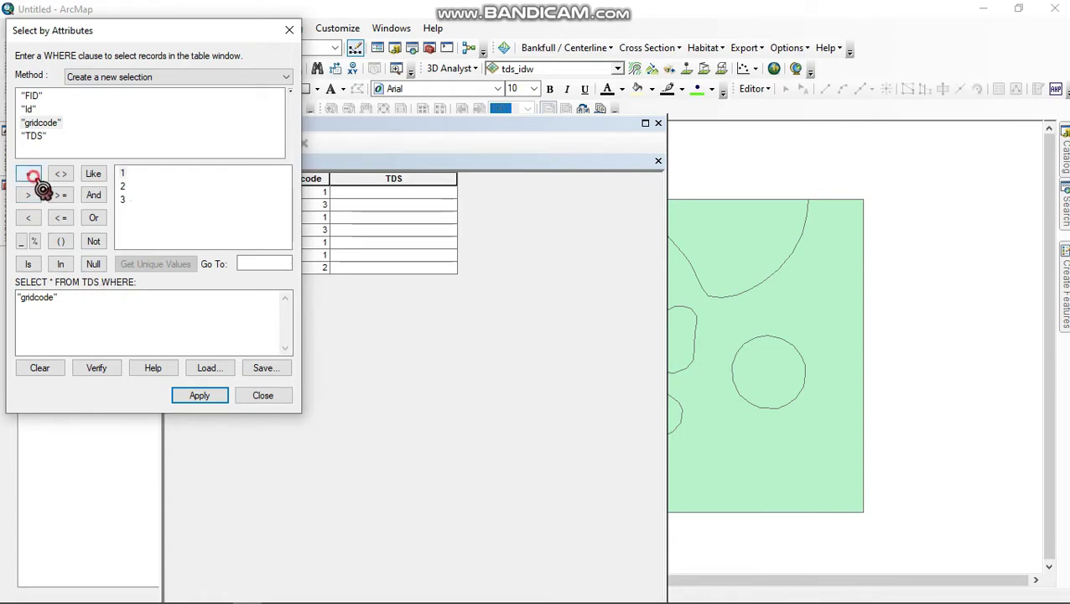
{"action": "left_click", "coordinate": [124, 174]}
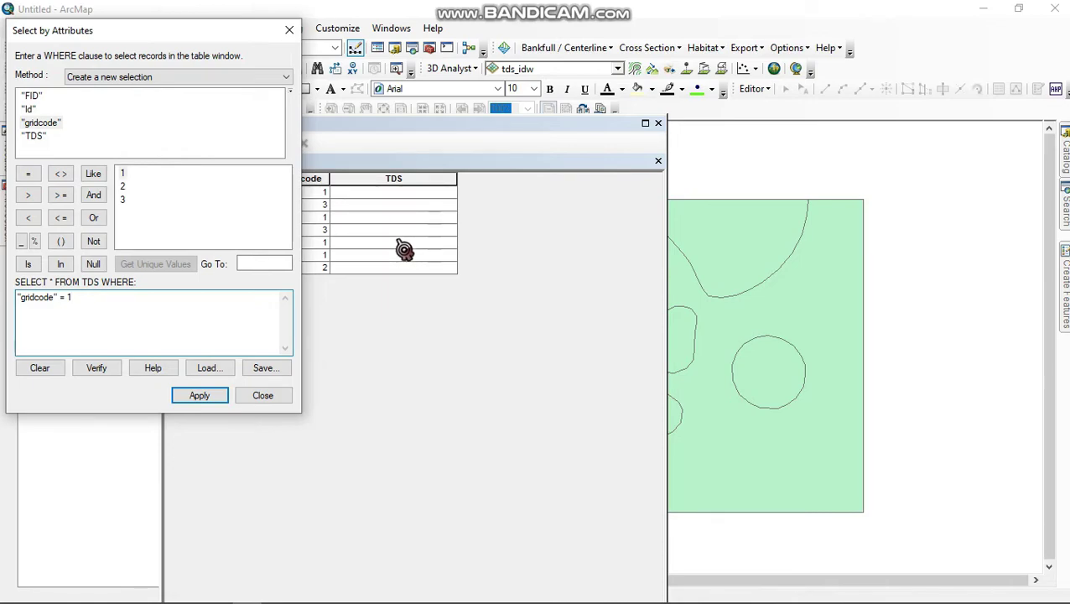
{"action": "left_click", "coordinate": [210, 400]}
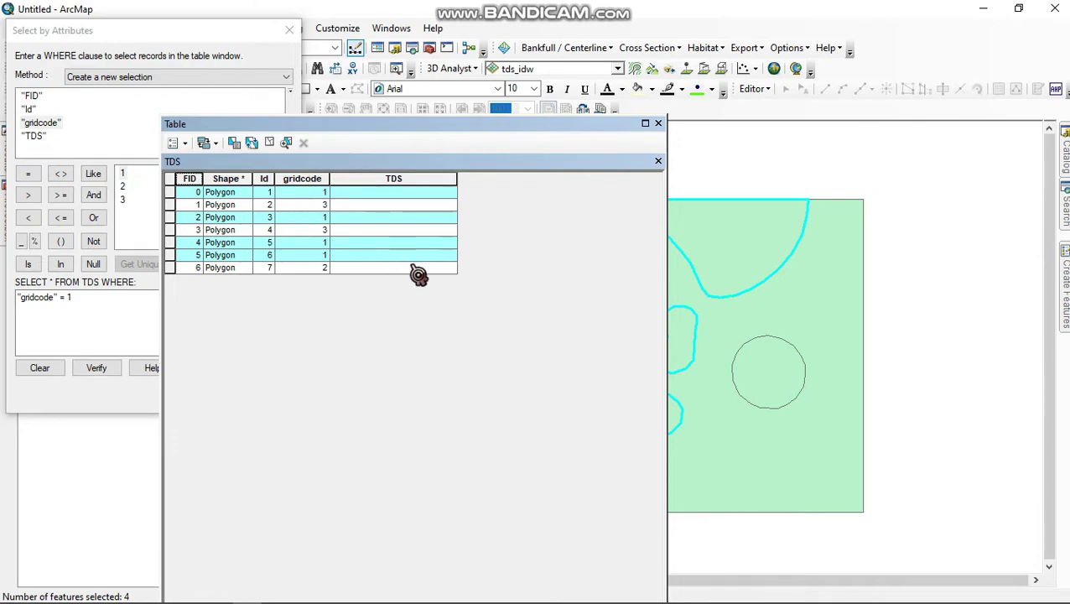
- Calculate the TDS field of the selected gridcode 1 records as "43 - 412 mg/L", consulting the class ranges in the Paint image
{"action": "left_click", "coordinate": [394, 180]}
{"action": "right_click", "coordinate": [395, 180]}
{"action": "left_click", "coordinate": [472, 281]}
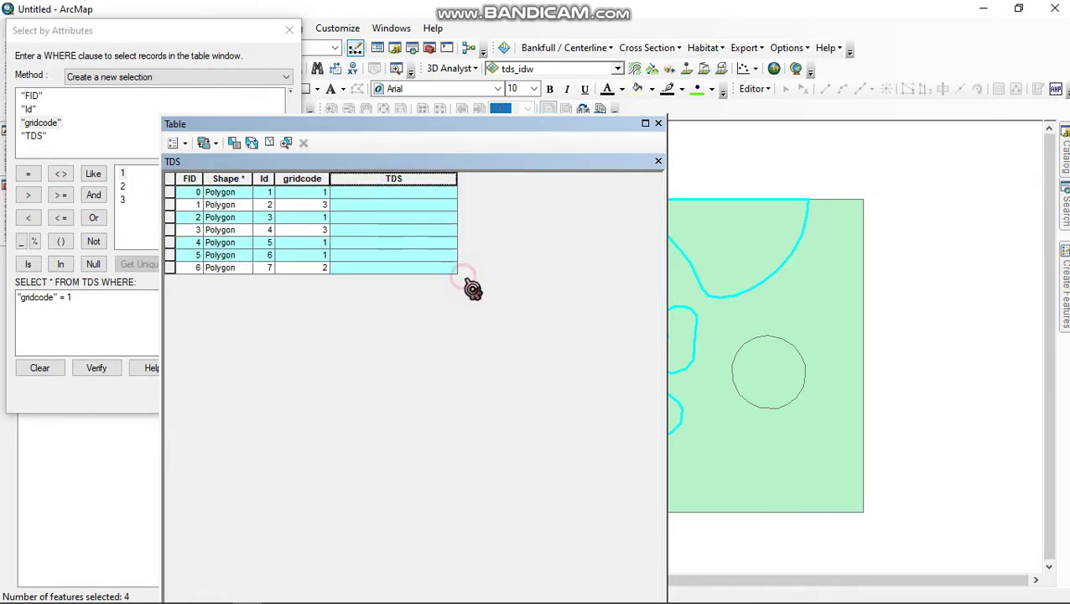
{"action": "left_click", "coordinate": [500, 348]}
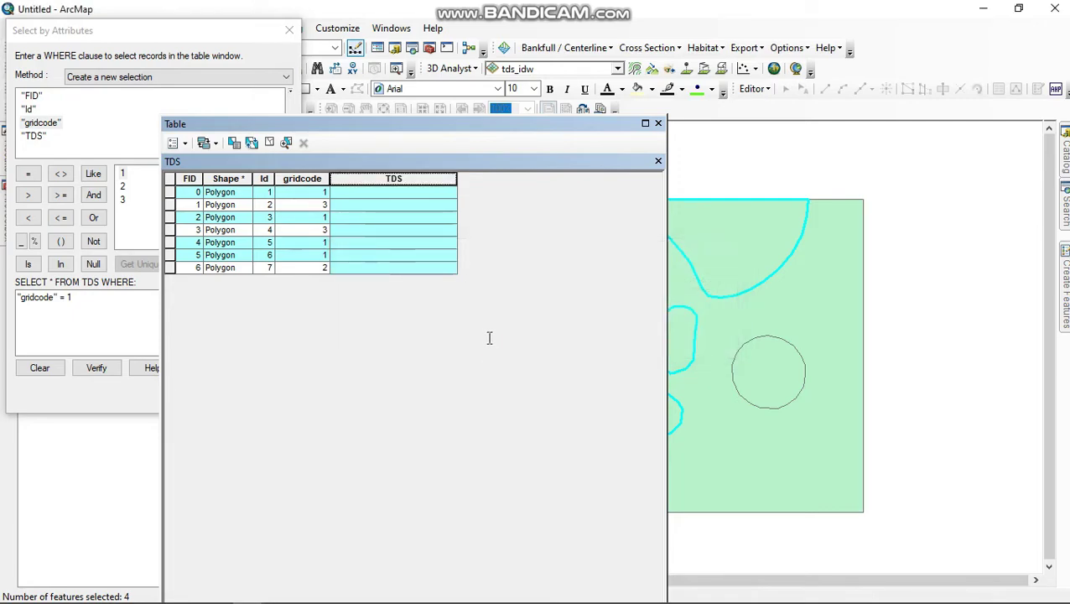
{"action": "left_click", "coordinate": [392, 328]}
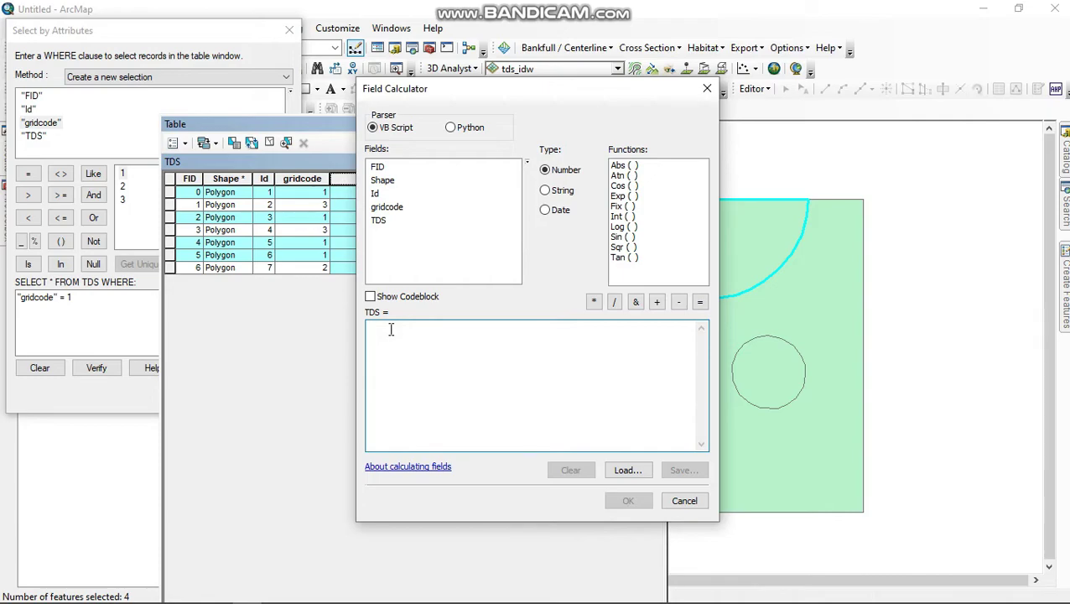
{"action": "type", "text": "\"\""}
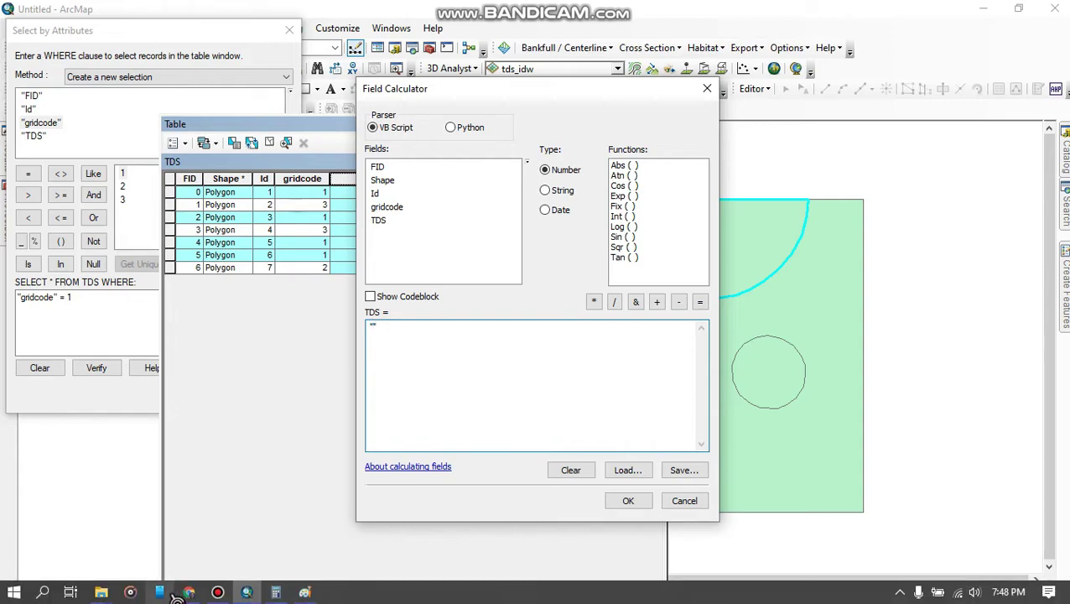
{"action": "left_click", "coordinate": [309, 593]}
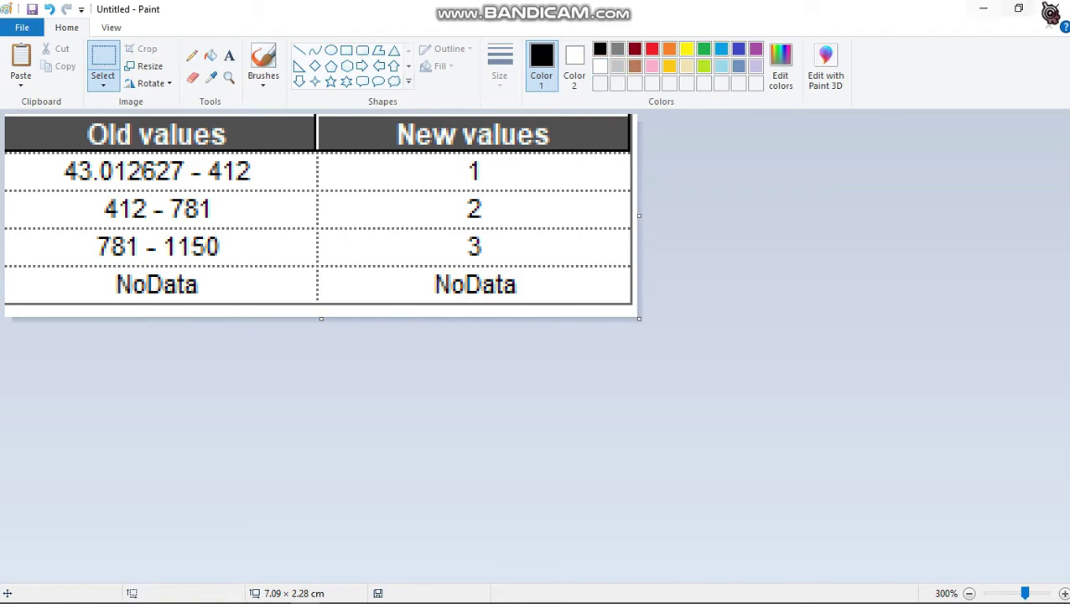
{"action": "left_click", "coordinate": [981, 10]}
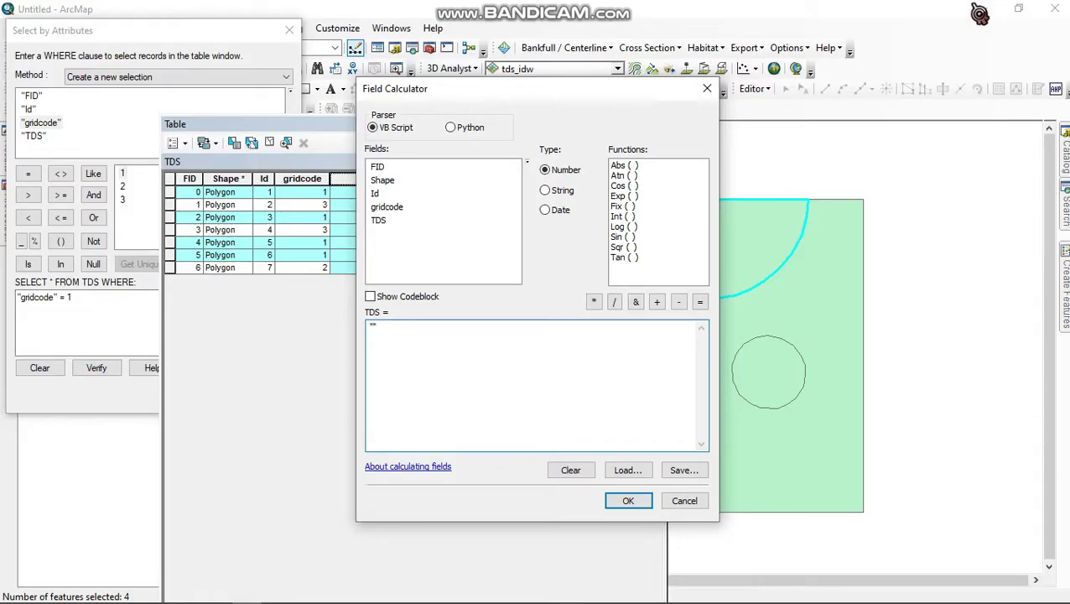
{"action": "type", "text": "43 - 412 mg/L"}
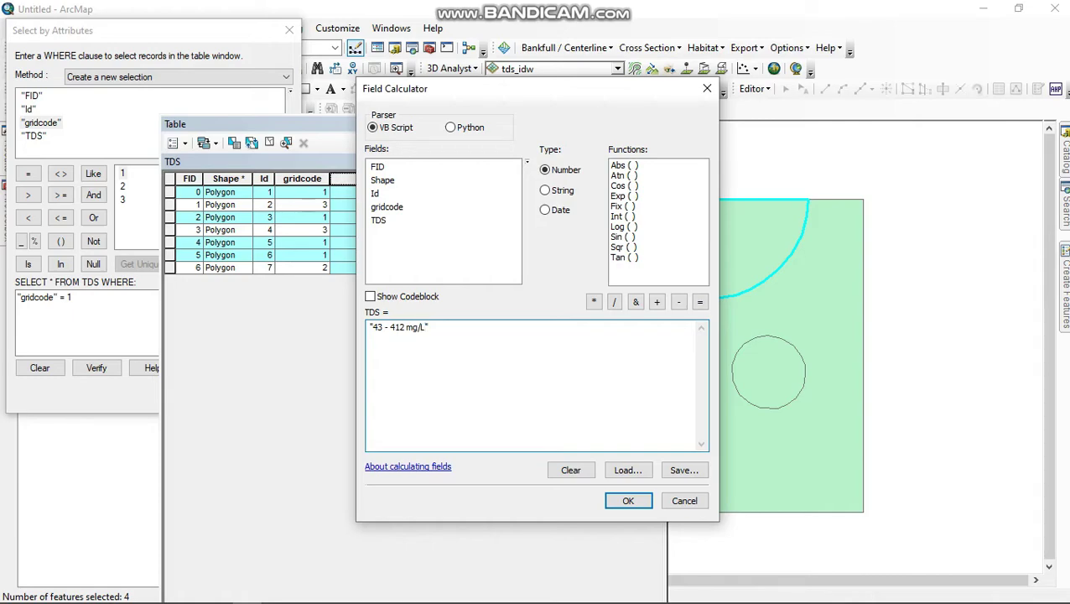
{"action": "left_click", "coordinate": [628, 501]}
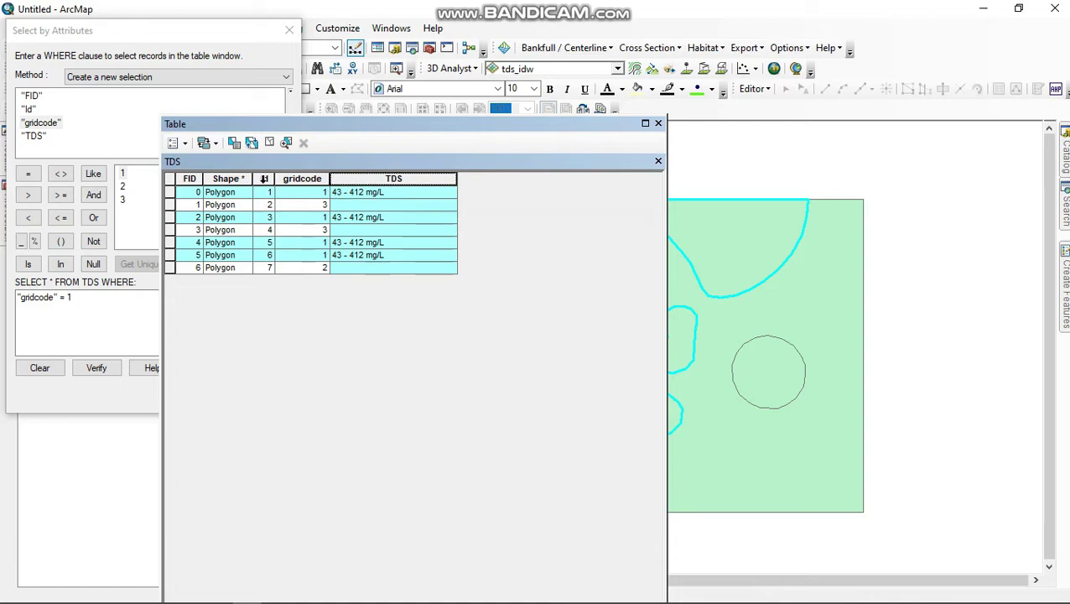
- Change the attribute query to "gridcode" = 2 and select the matching record
{"action": "left_click", "coordinate": [79, 304]}
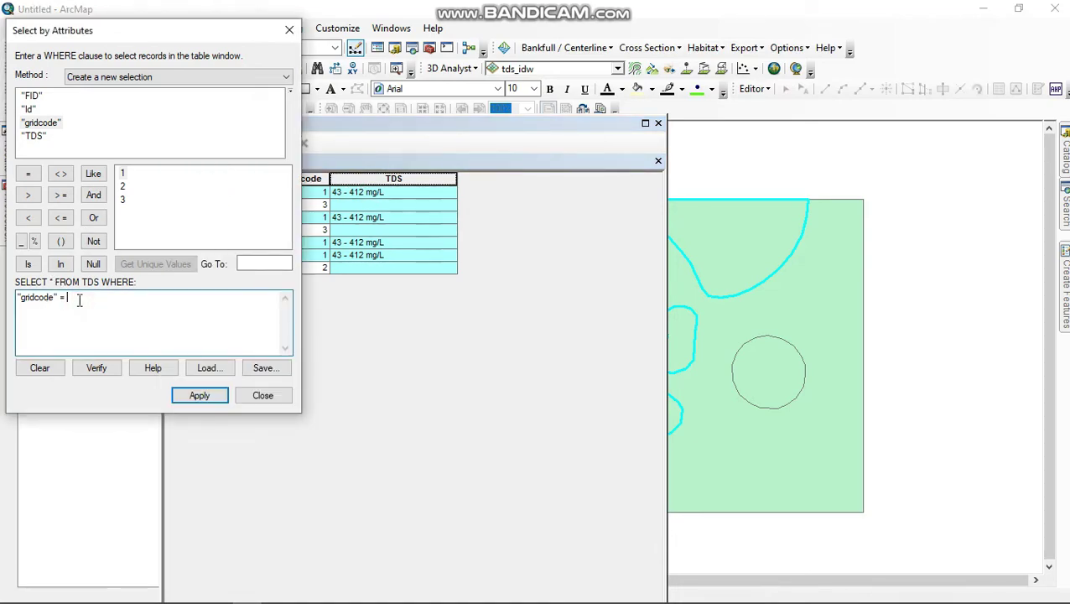
{"action": "left_click", "coordinate": [122, 186]}
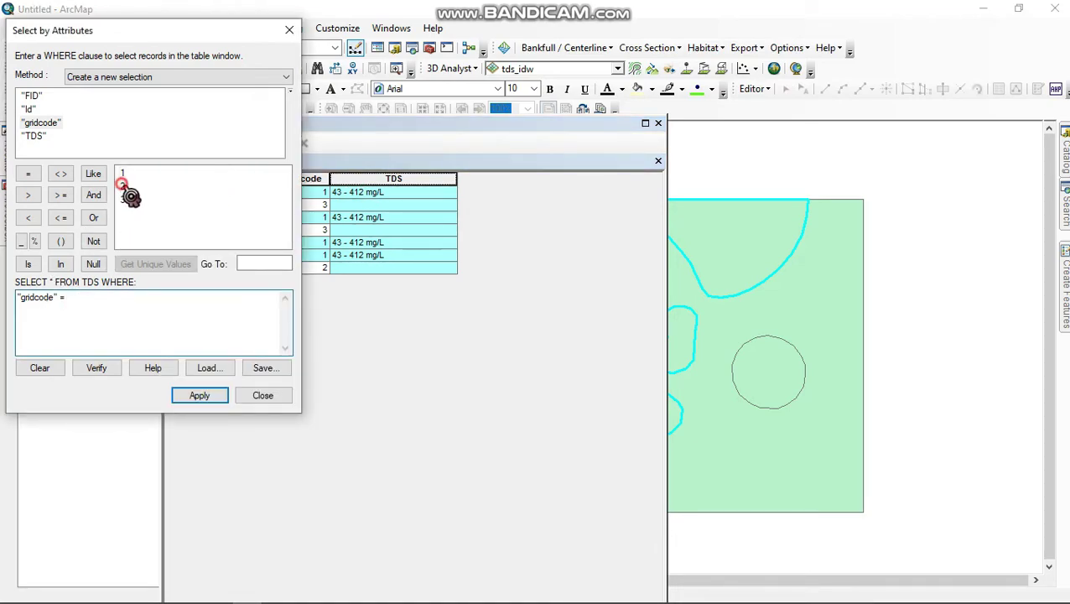
{"action": "double_click", "coordinate": [123, 186]}
{"action": "left_click", "coordinate": [192, 398]}
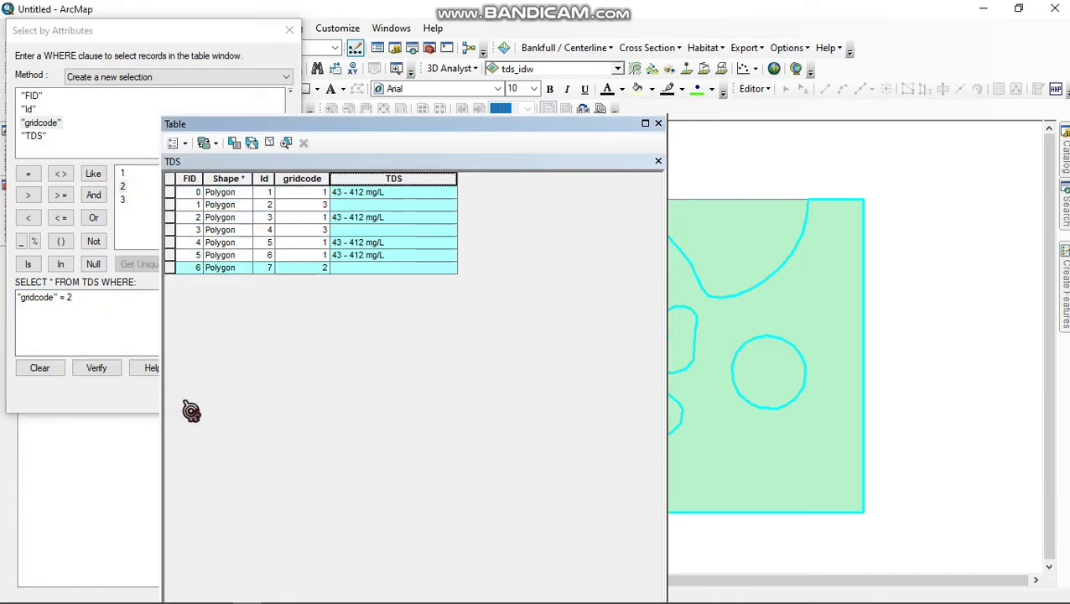
- Calculate the TDS field of the selected gridcode 2 record as "412 - 781 mg/L"
{"action": "right_click", "coordinate": [382, 178]}
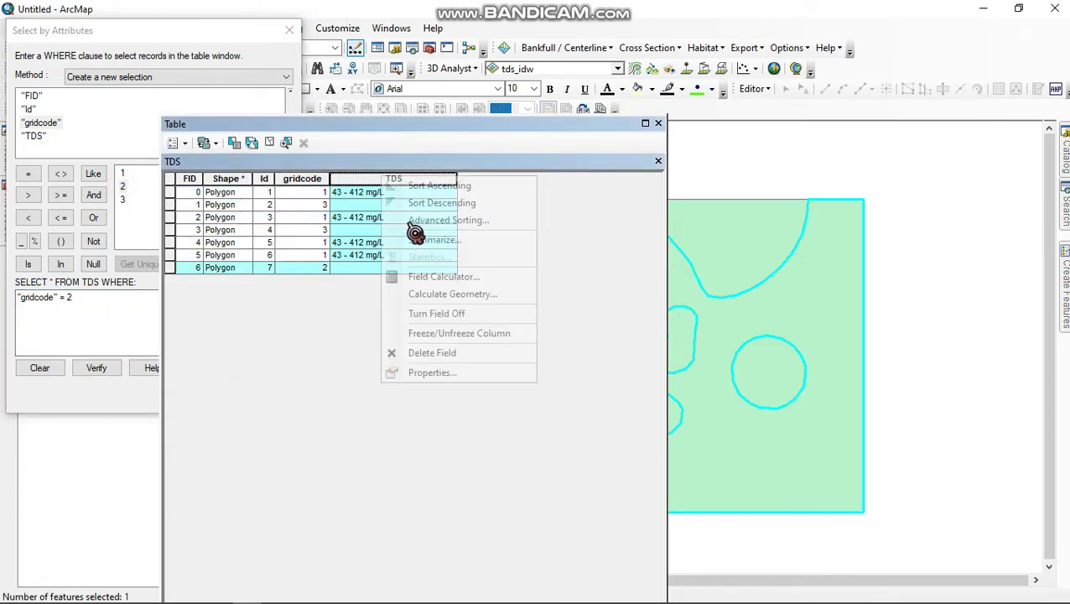
{"action": "left_click", "coordinate": [440, 279]}
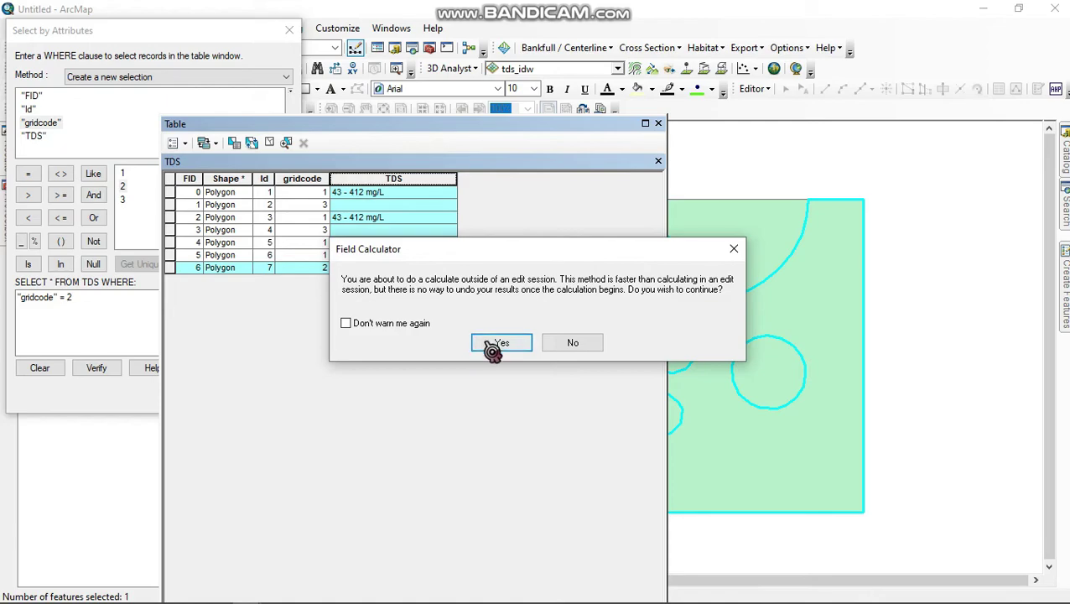
{"action": "left_click", "coordinate": [495, 347]}
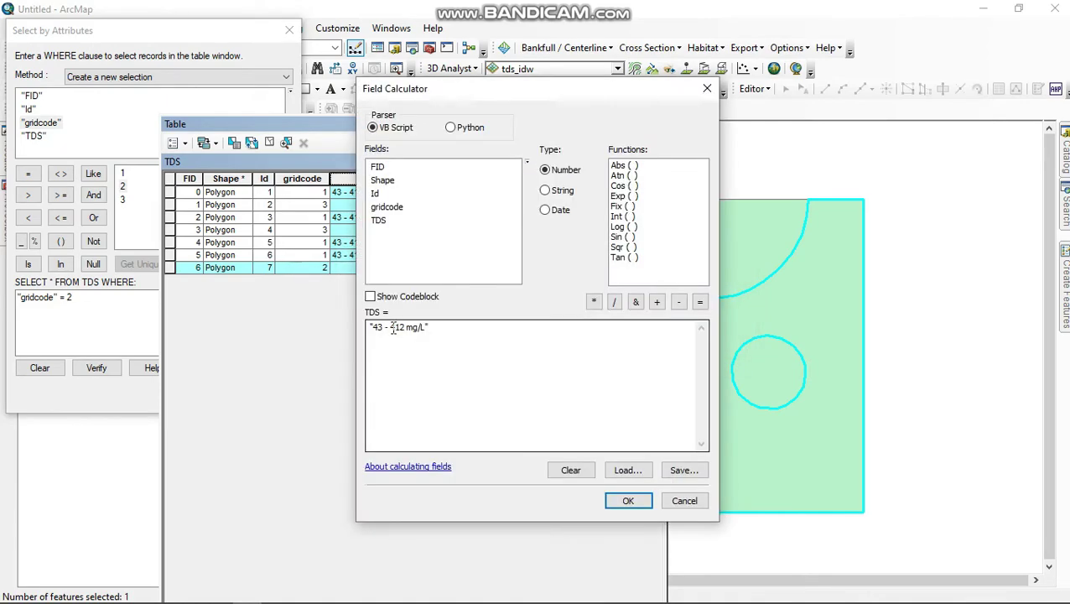
{"action": "left_click_drag", "start_coordinate": [392, 328], "coordinate": [378, 329]}
{"action": "key", "text": "BackSpace"}
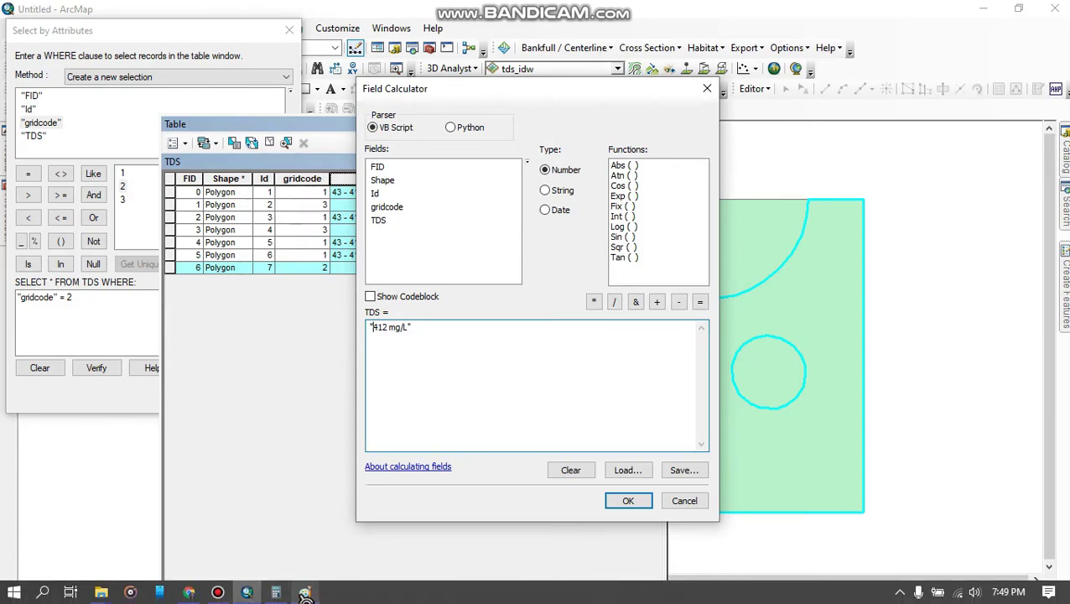
{"action": "mouse_move", "coordinate": [304, 586]}
{"action": "mouse_move", "coordinate": [304, 569]}
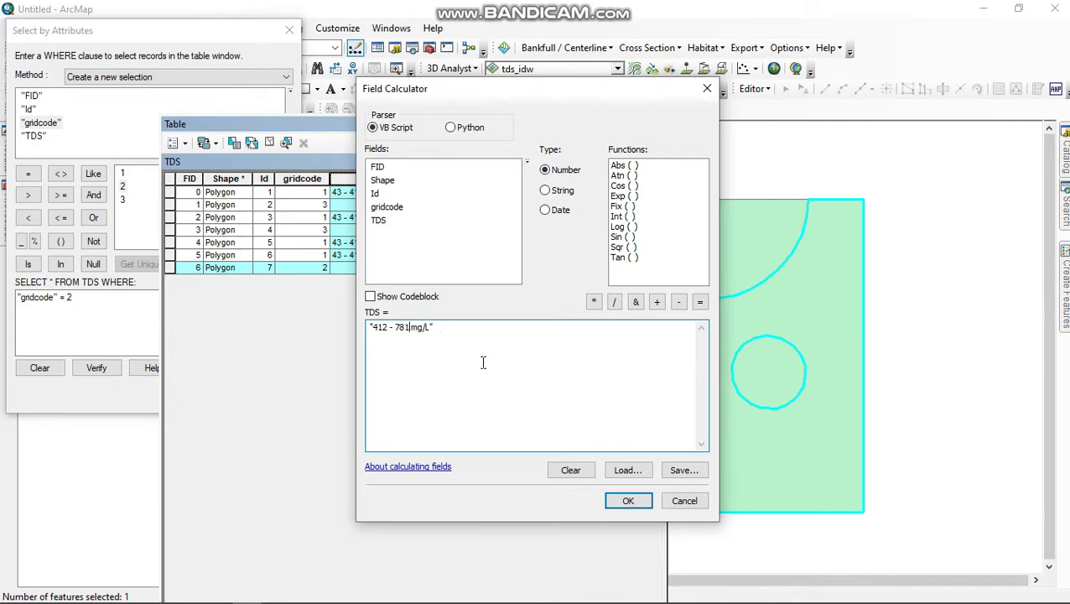
{"action": "left_click", "coordinate": [620, 501]}
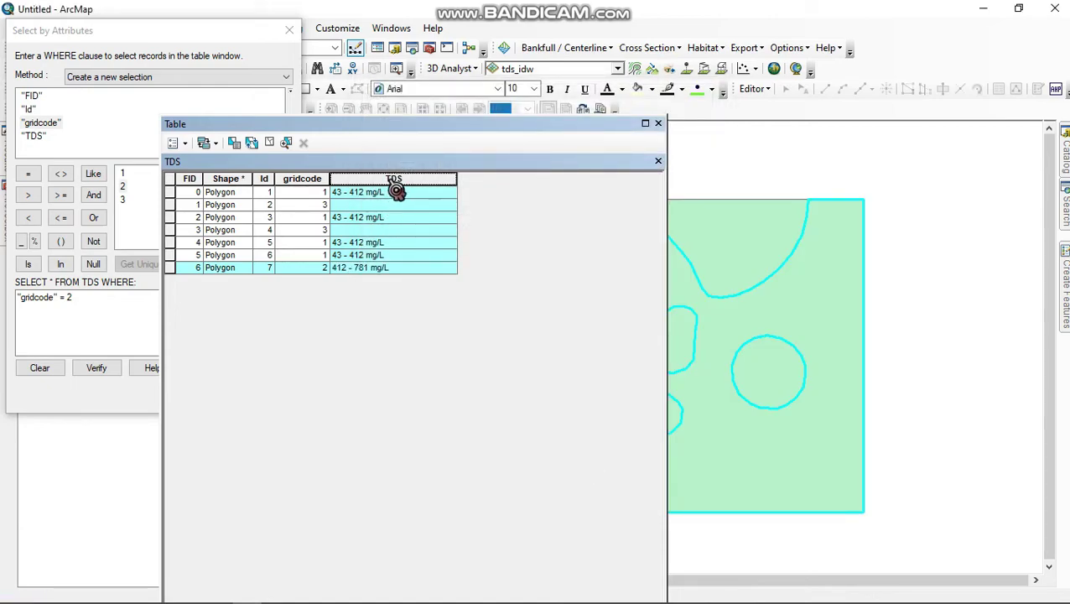
- Change the attribute query to "gridcode" = 3 and select the matching records
{"action": "left_click", "coordinate": [85, 303]}
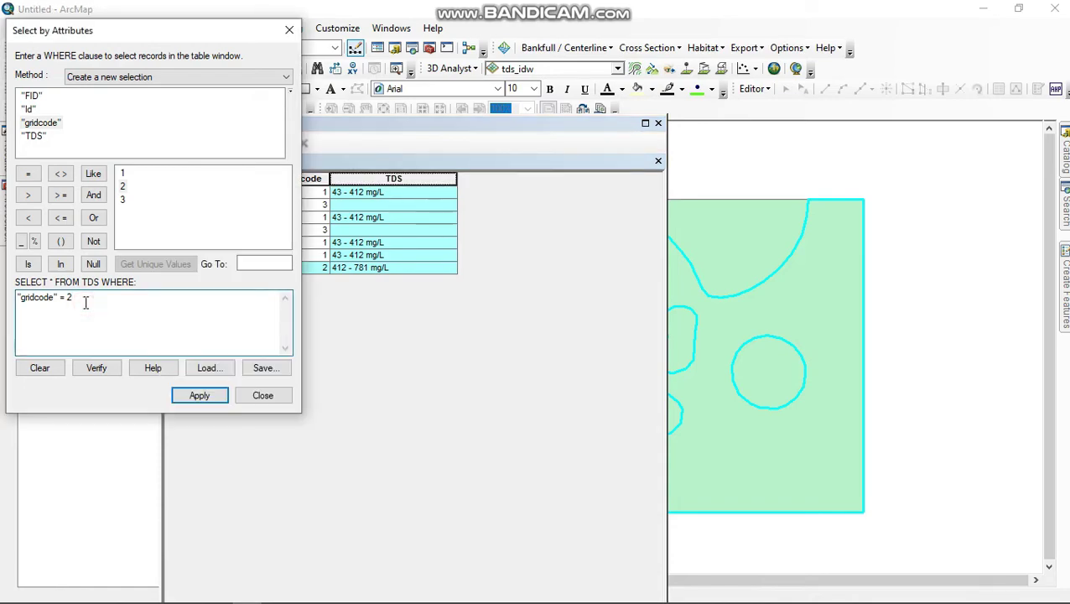
{"action": "double_click", "coordinate": [122, 199]}
{"action": "left_click", "coordinate": [199, 395]}
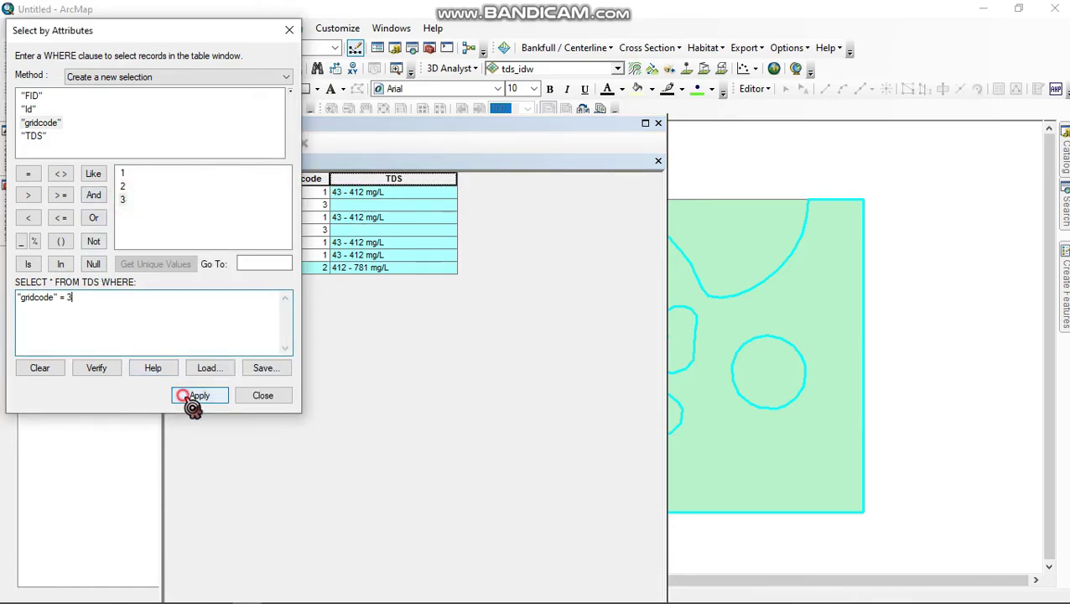
- Calculate the TDS field of the selected gridcode 3 records as "781 - 1150 mg/L"
{"action": "right_click", "coordinate": [374, 178]}
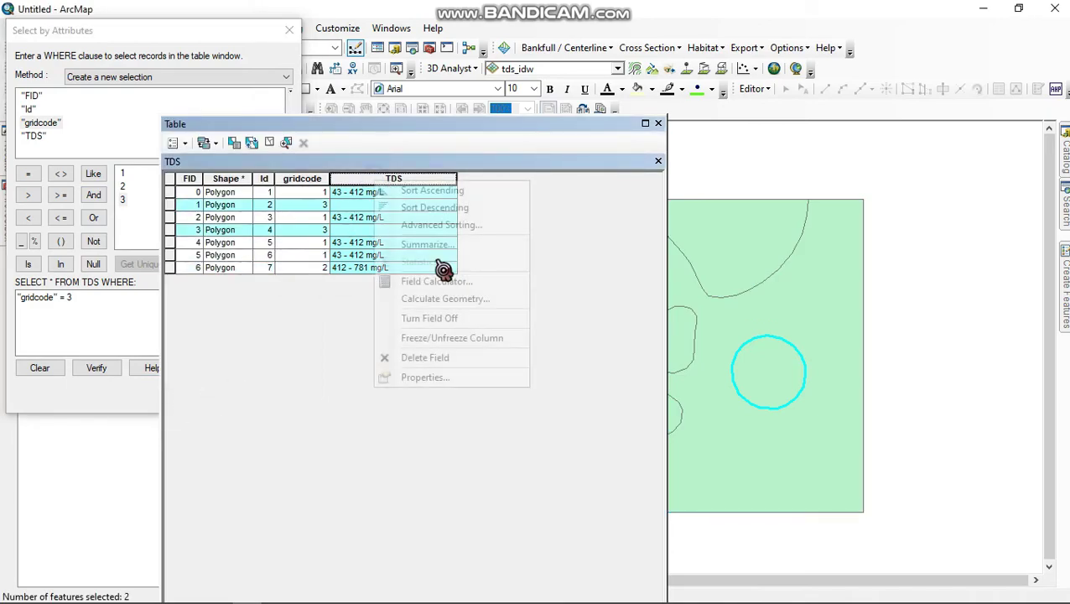
{"action": "left_click", "coordinate": [437, 287]}
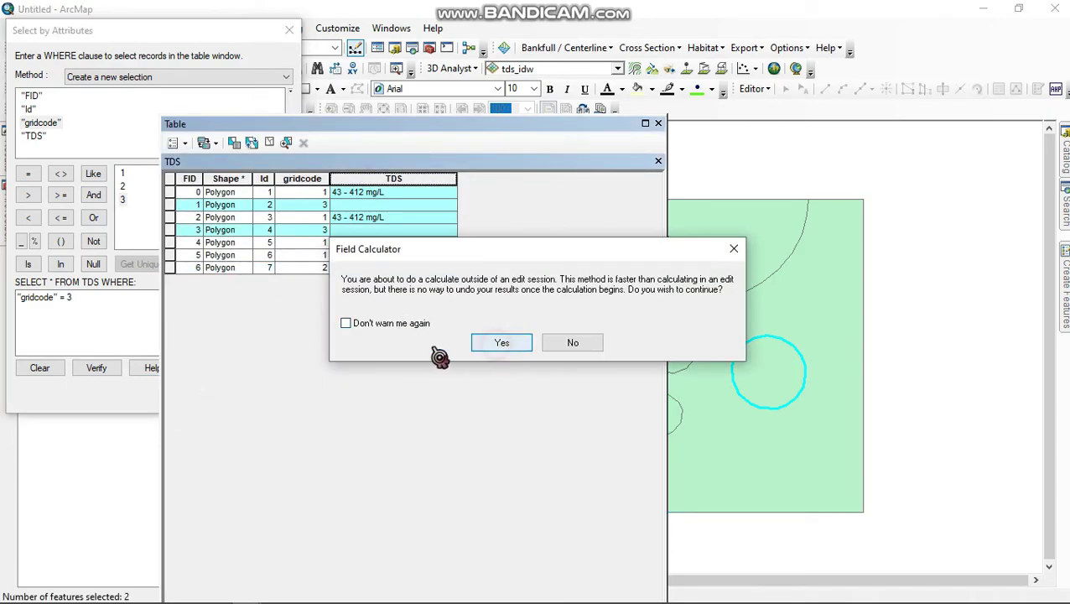
{"action": "key", "text": "Return"}
{"action": "left_click", "coordinate": [391, 327]}
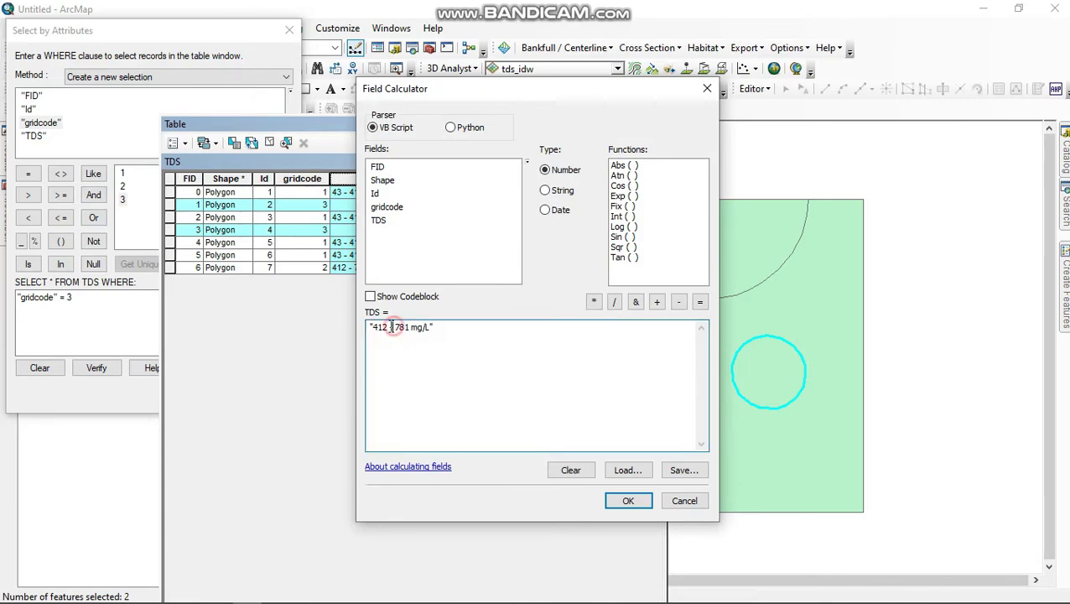
{"action": "key", "text": "BackSpace"}
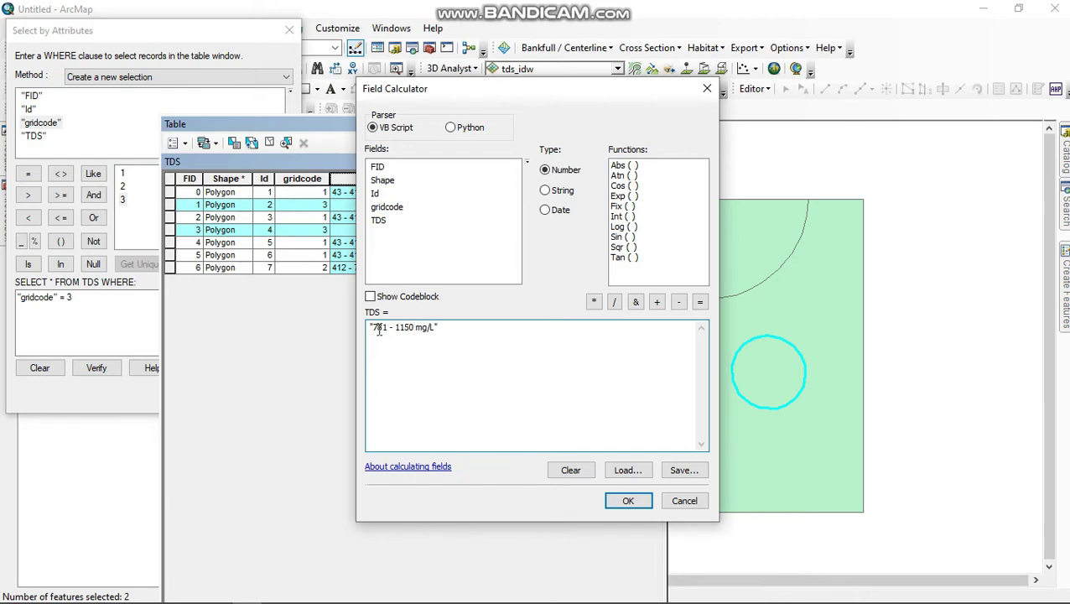
{"action": "left_click", "coordinate": [628, 502]}
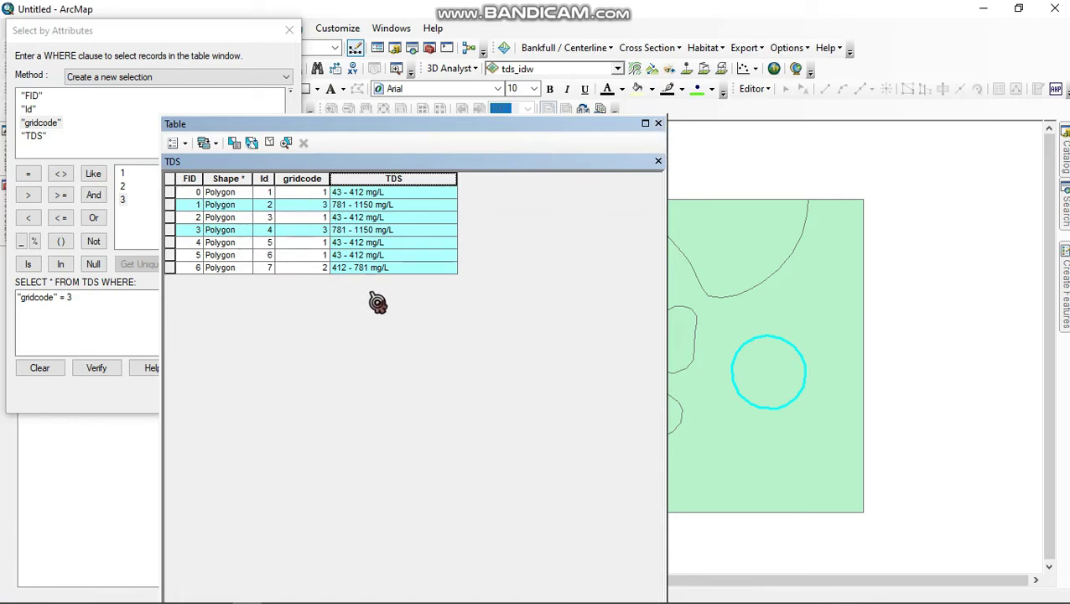
- Clear the record selection and close the TDS attribute table
{"action": "left_click", "coordinate": [174, 178]}
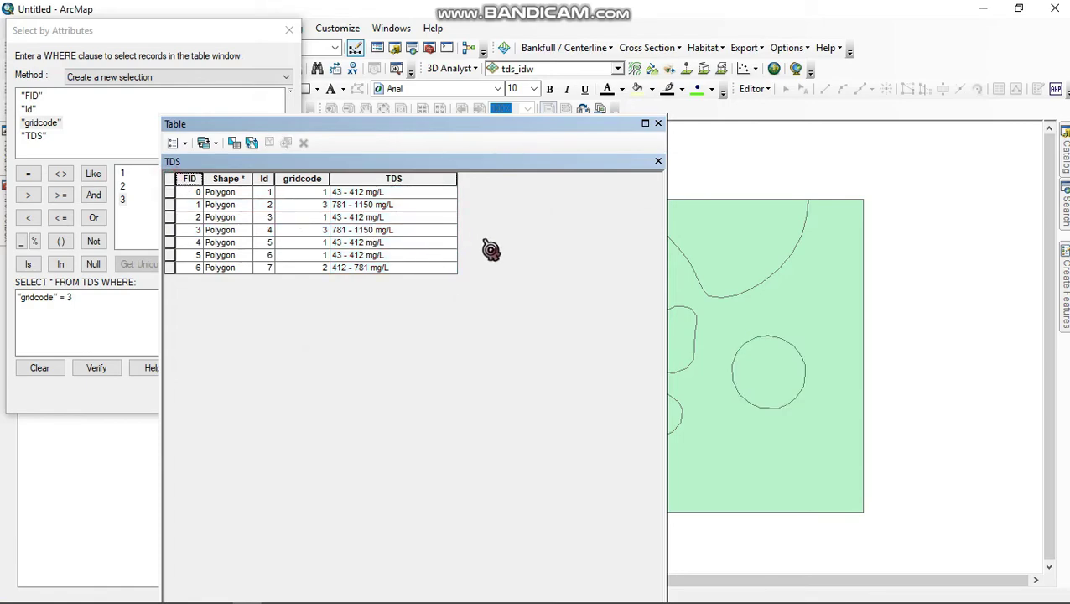
{"action": "left_click", "coordinate": [658, 123]}
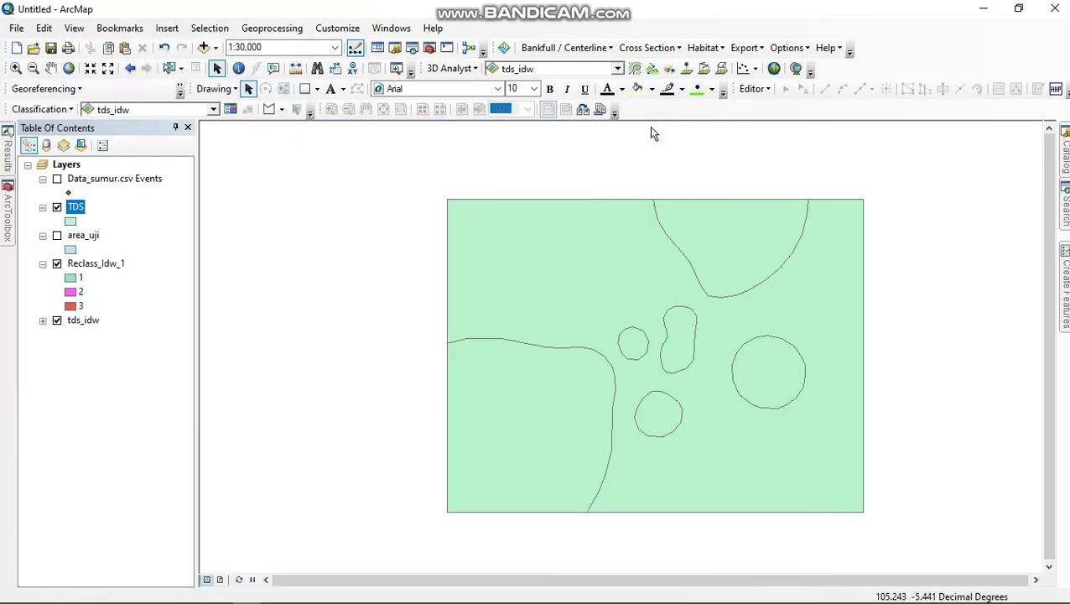
- Set the TDS layer's symbology to unique-value categories based on the TDS field
{"action": "left_click", "coordinate": [77, 208]}
{"action": "right_click", "coordinate": [82, 217]}
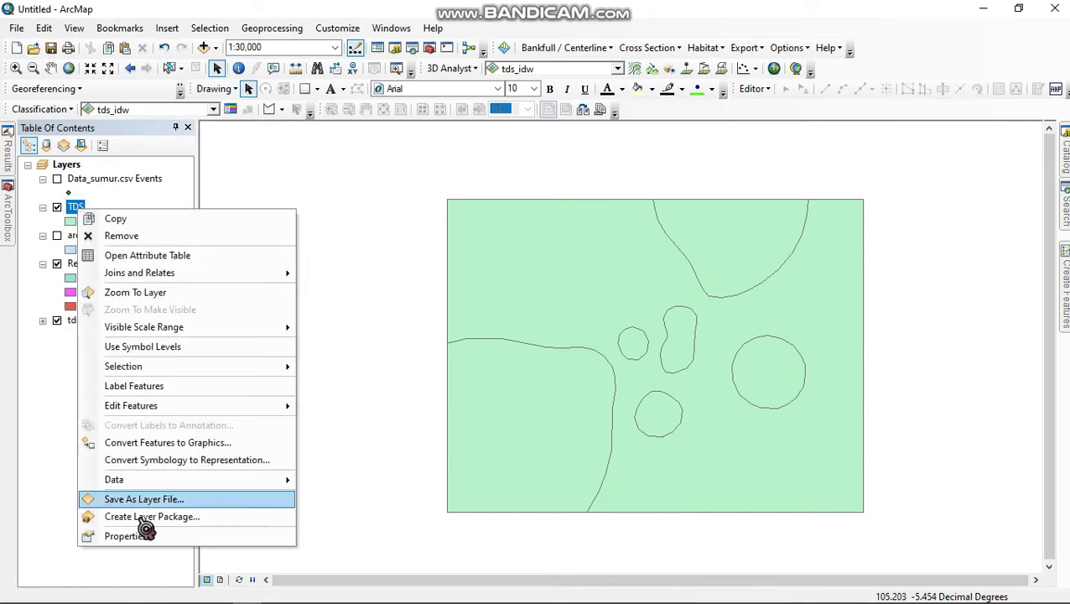
{"action": "left_click", "coordinate": [144, 538]}
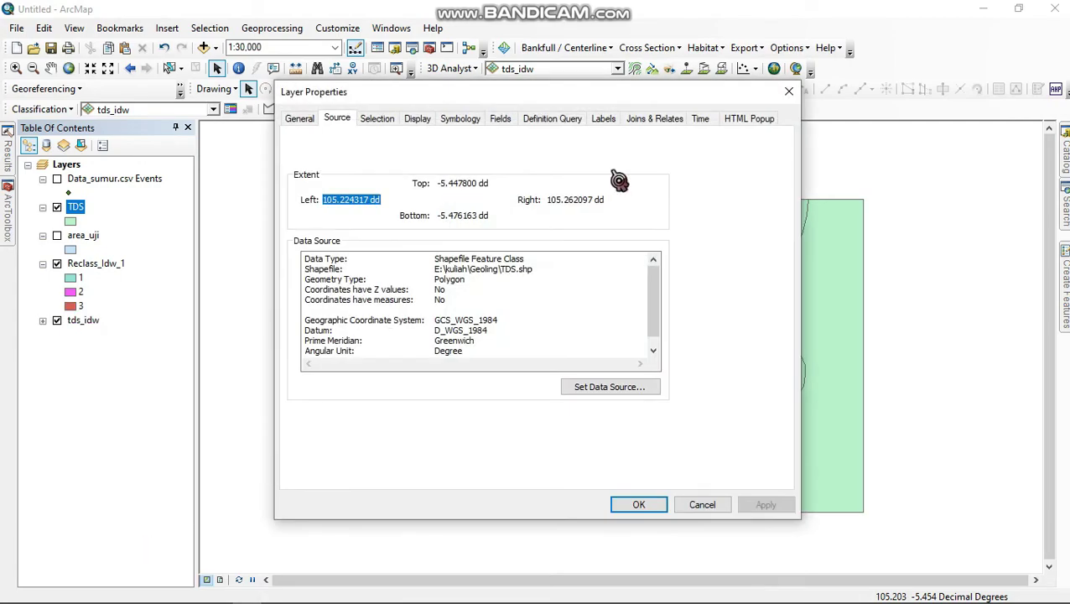
{"action": "left_click", "coordinate": [605, 119]}
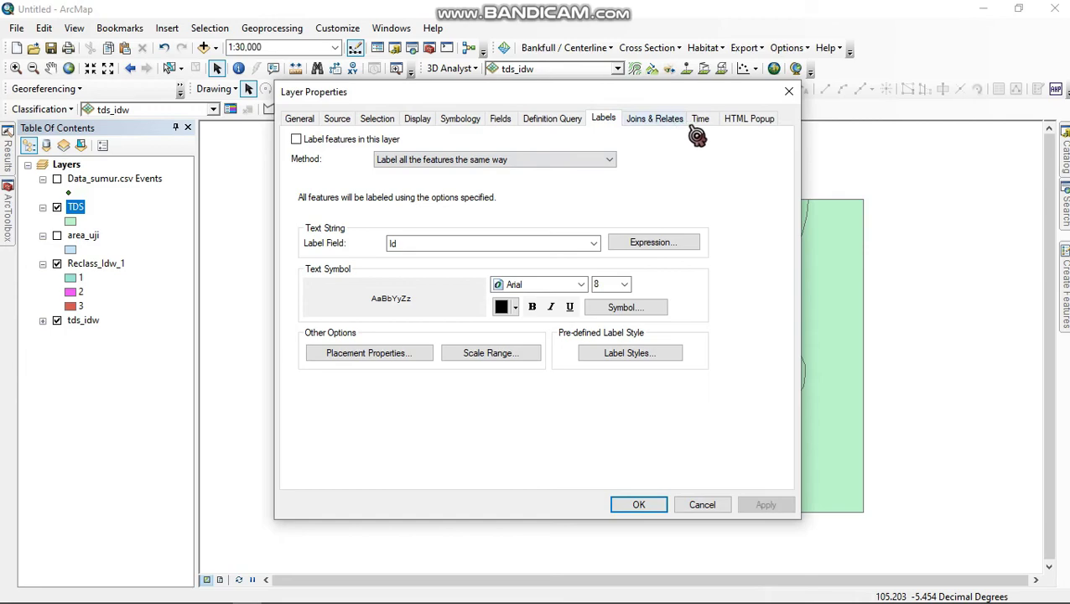
{"action": "left_click", "coordinate": [468, 122]}
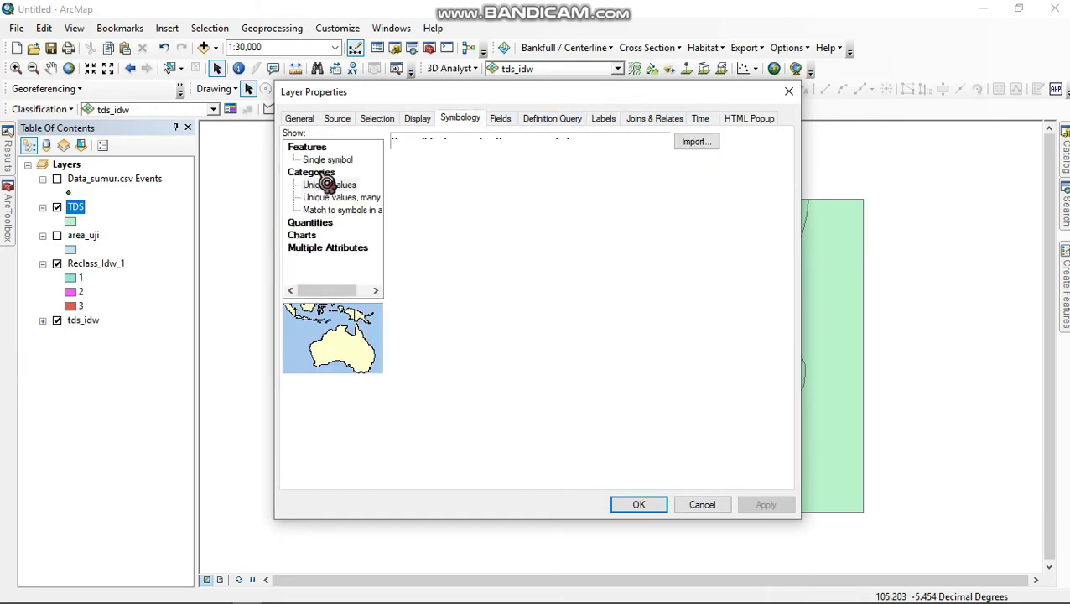
{"action": "left_click", "coordinate": [330, 181]}
{"action": "left_click", "coordinate": [435, 176]}
{"action": "left_click", "coordinate": [432, 210]}
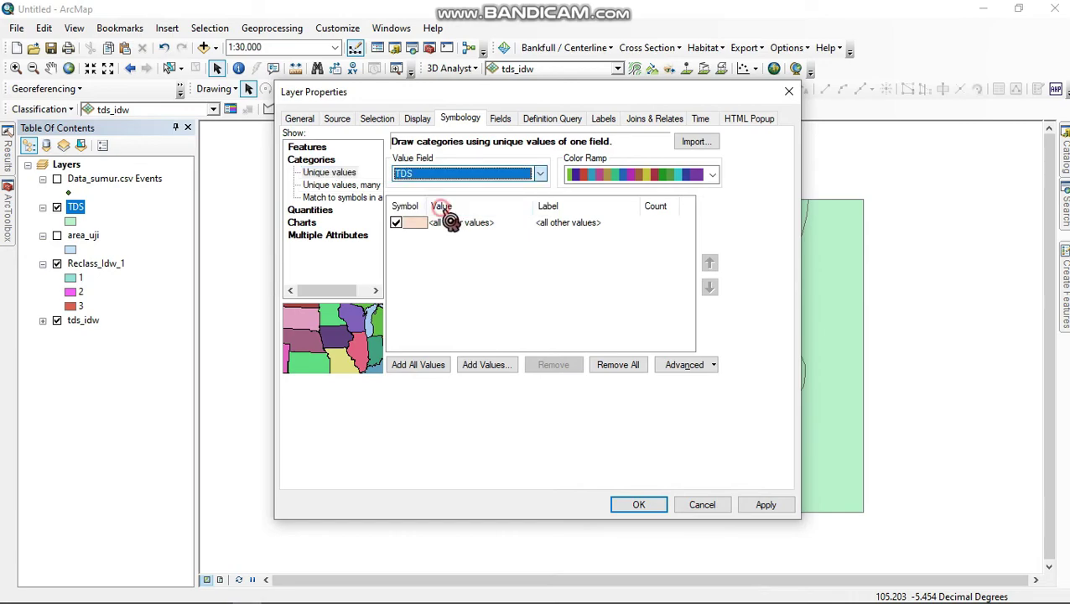
- Exclude all other values, add all TDS values as classes, and move 43 - 412 mg/L to the start of the list
{"action": "left_click", "coordinate": [396, 222]}
{"action": "left_click", "coordinate": [418, 364]}
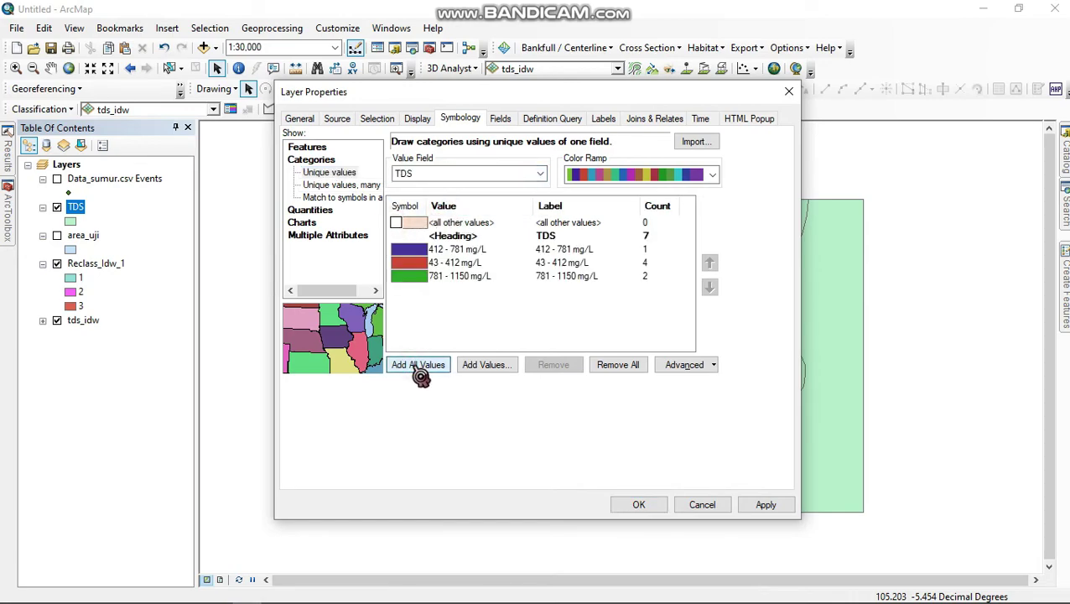
{"action": "left_click", "coordinate": [413, 265]}
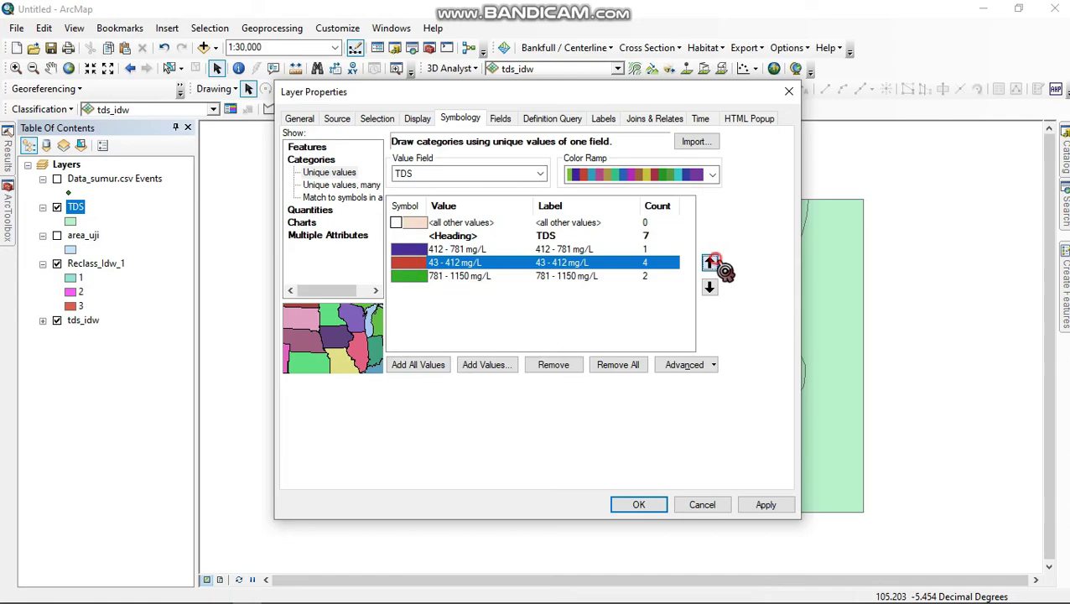
{"action": "left_click", "coordinate": [709, 263]}
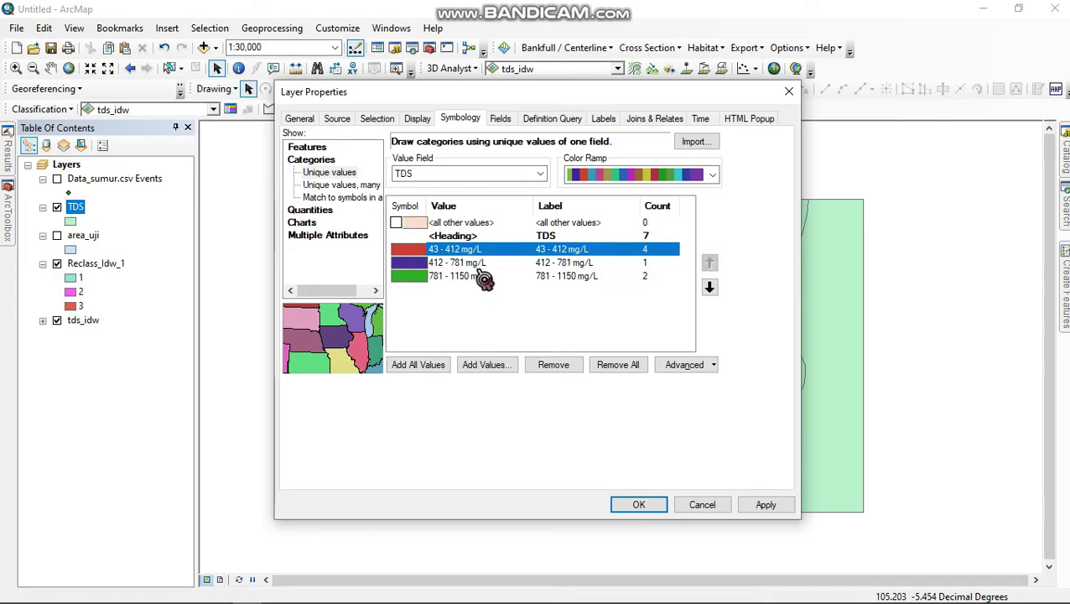
- Set the fill color of the 43 - 412 mg/L class to bright yellow-green
{"action": "double_click", "coordinate": [417, 253]}
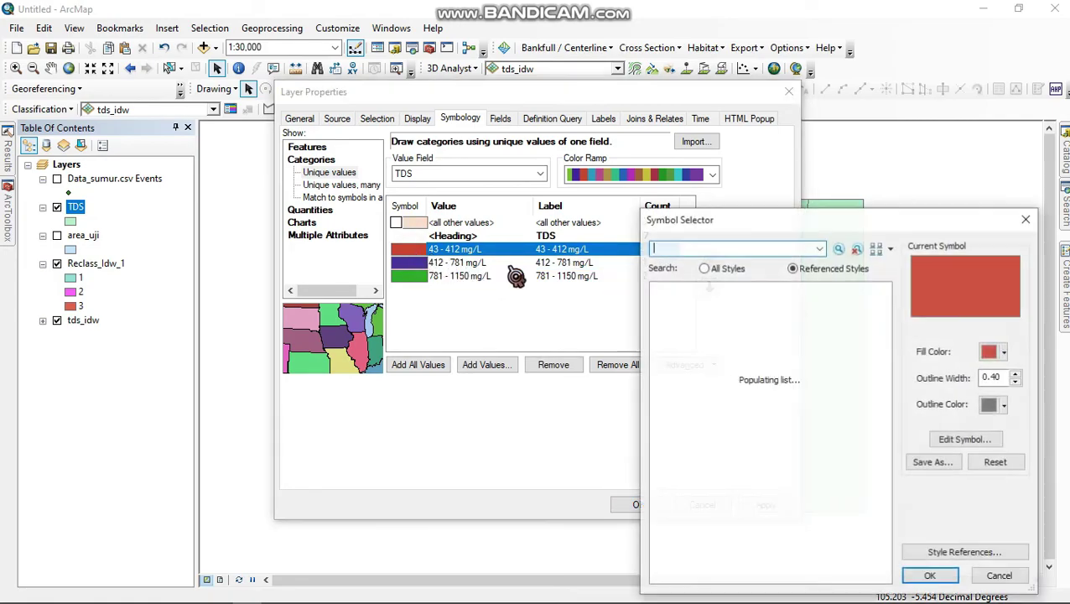
{"action": "left_click", "coordinate": [1005, 352]}
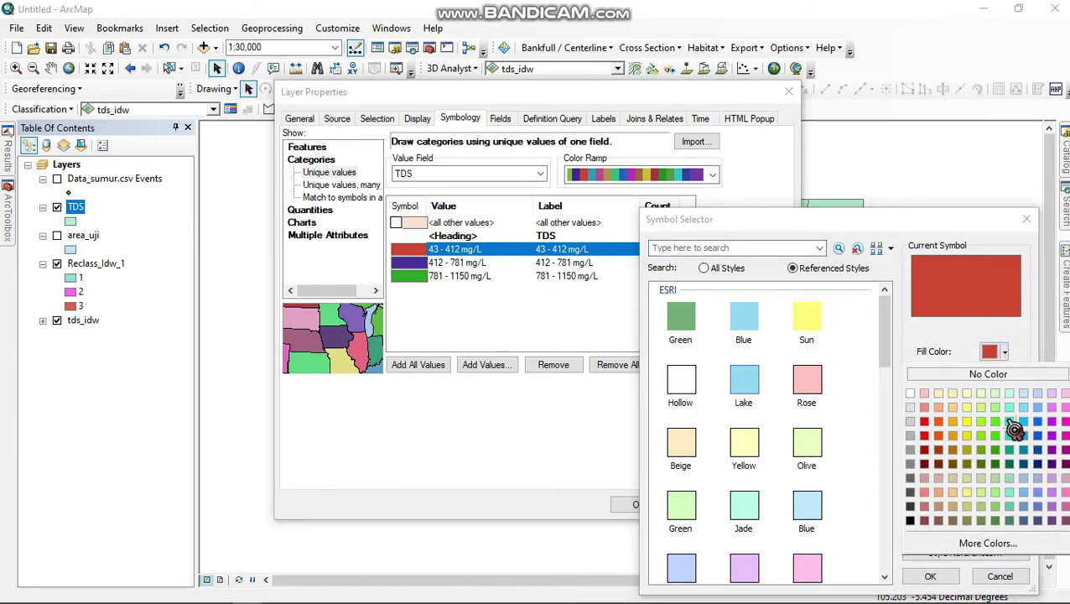
{"action": "left_click", "coordinate": [983, 422]}
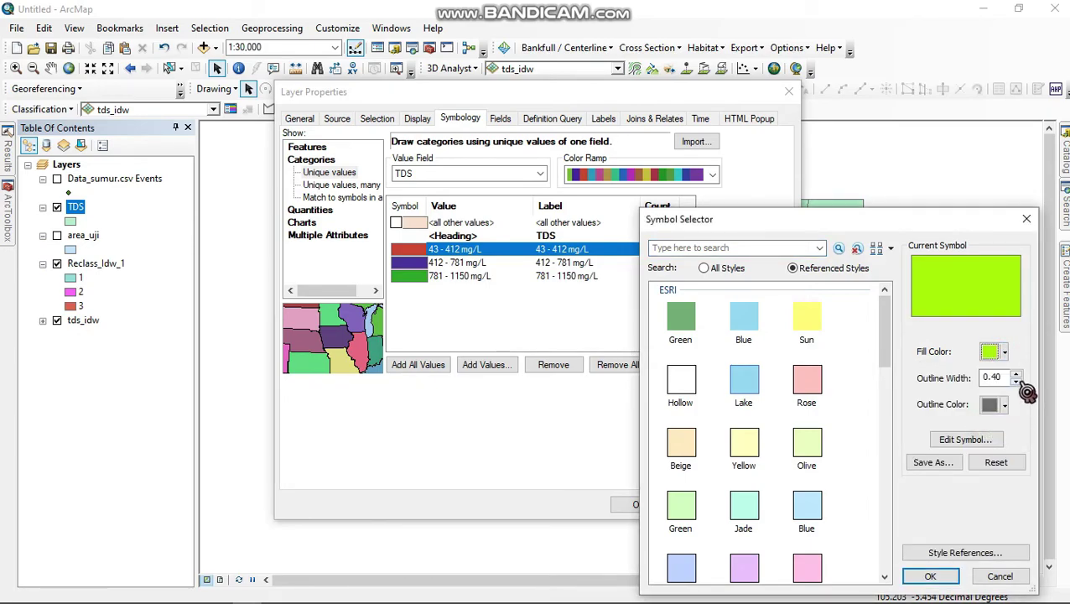
{"action": "double_click", "coordinate": [994, 379]}
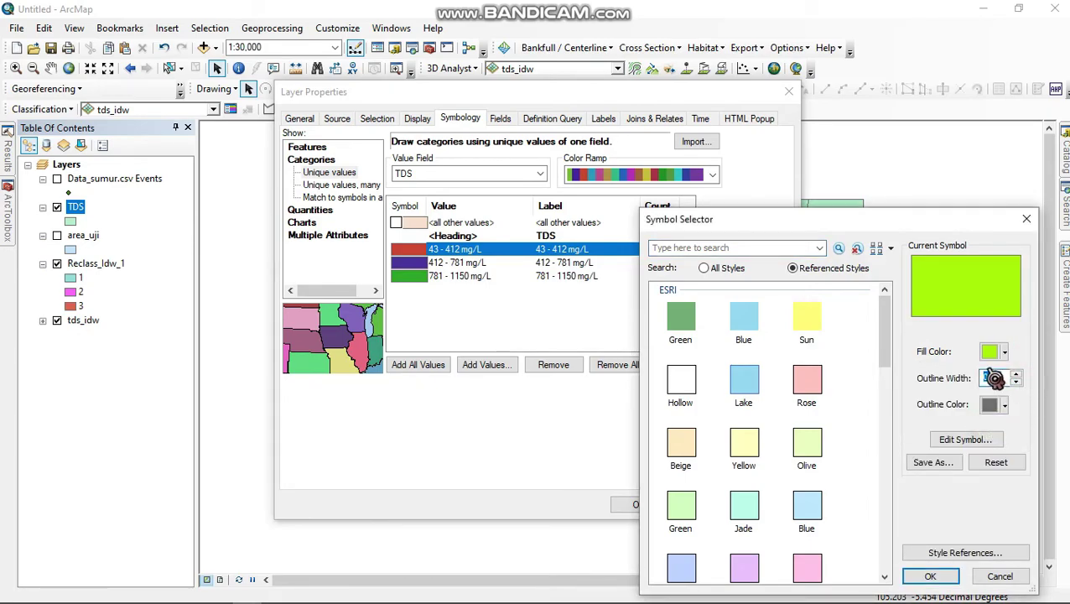
{"action": "left_click", "coordinate": [931, 575]}
- Give the 412 - 781 mg/L class a yellow fill and an outline width of 0
{"action": "double_click", "coordinate": [419, 265]}
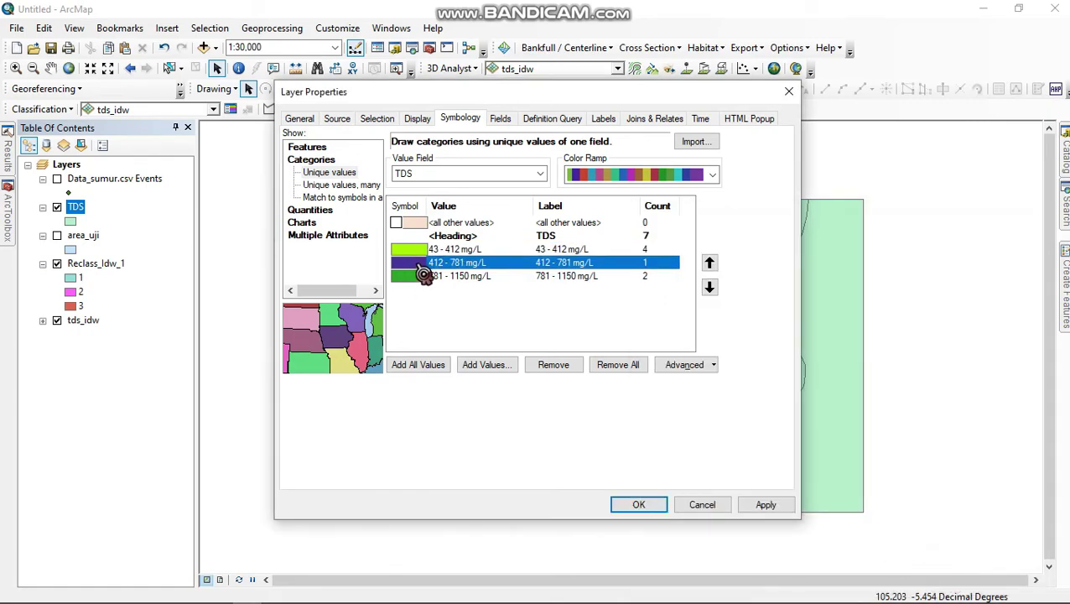
{"action": "left_click", "coordinate": [993, 353]}
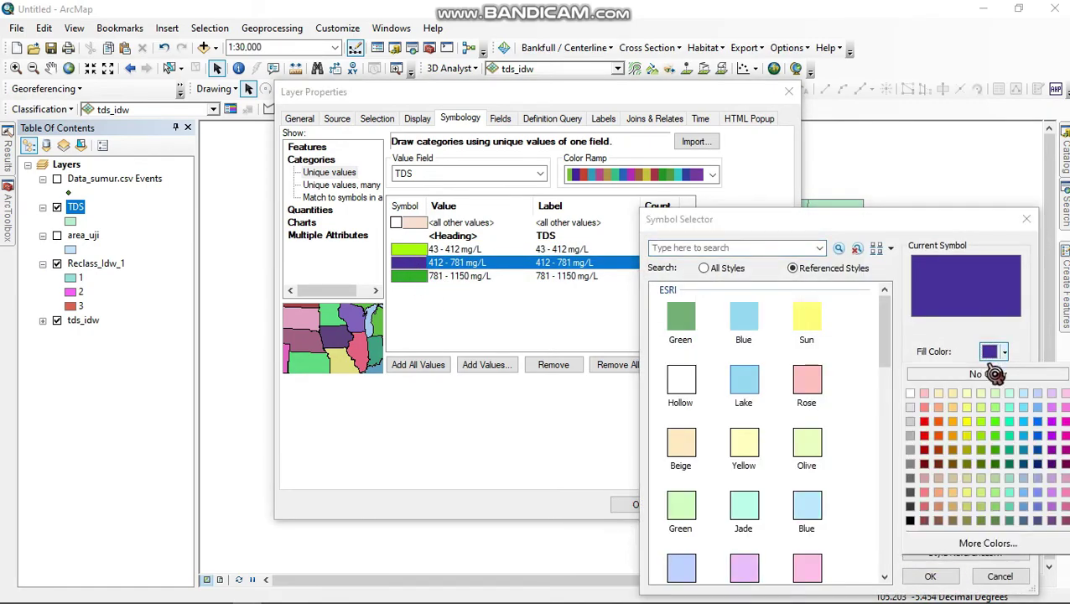
{"action": "left_click", "coordinate": [976, 426]}
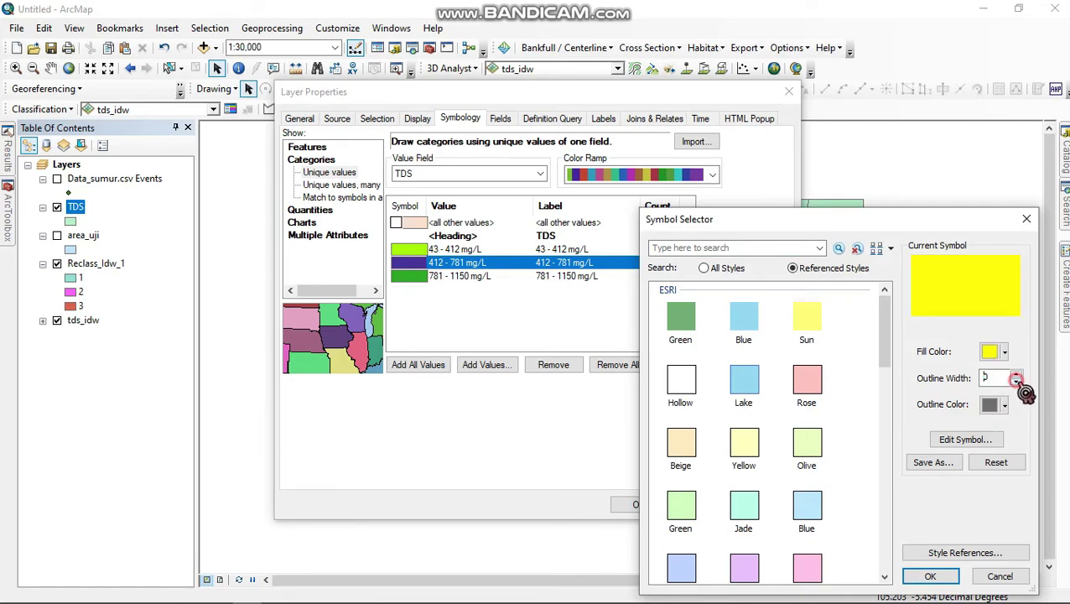
{"action": "left_click", "coordinate": [931, 576]}
- Give the 781 - 1150 mg/L class a red fill and an outline width of 0
{"action": "double_click", "coordinate": [408, 277]}
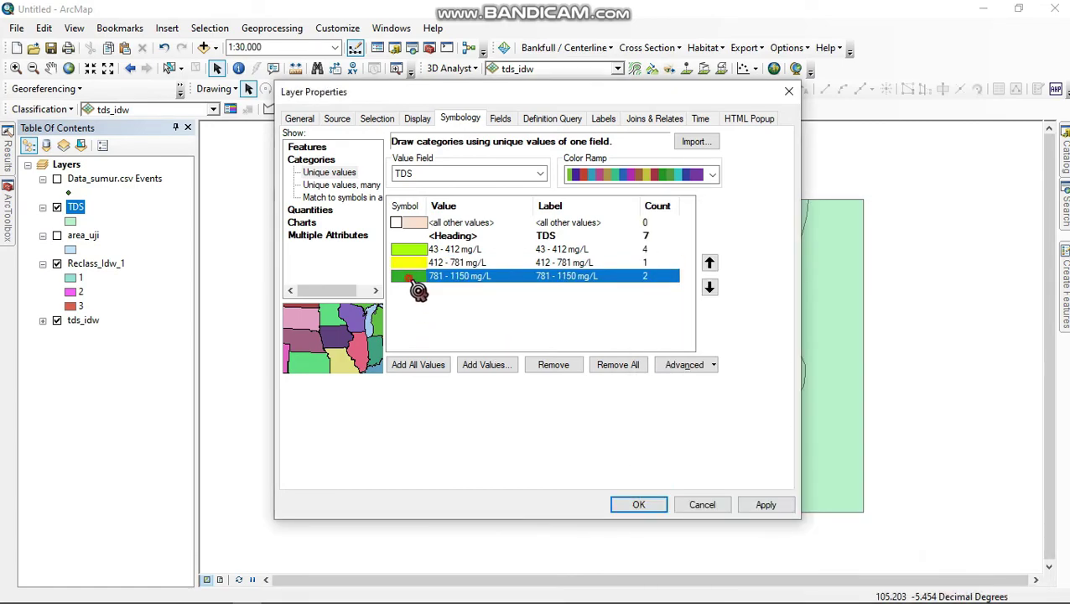
{"action": "left_click", "coordinate": [993, 352]}
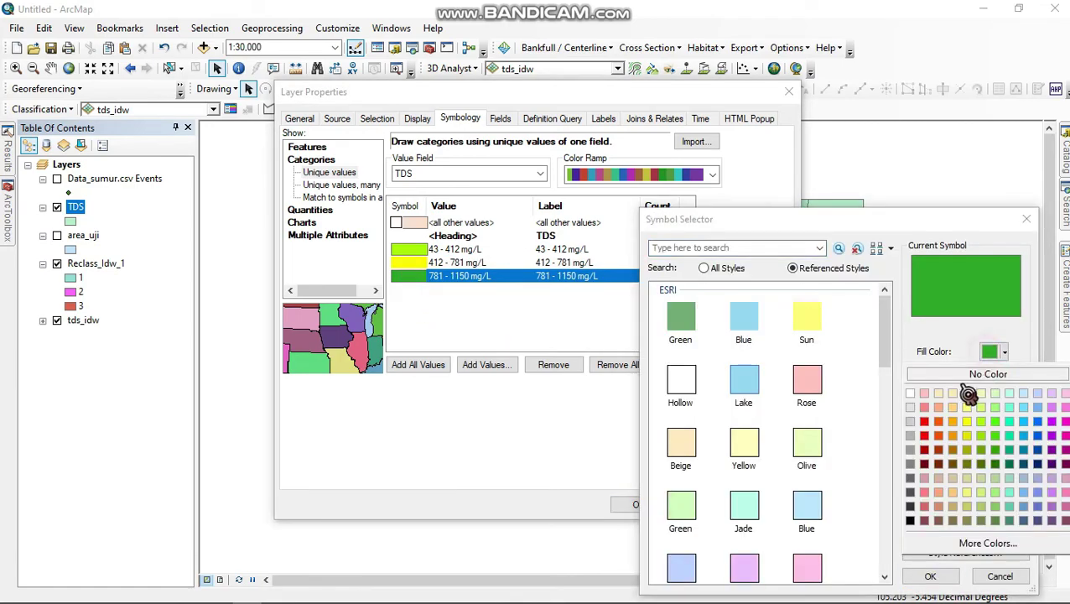
{"action": "left_click", "coordinate": [933, 427]}
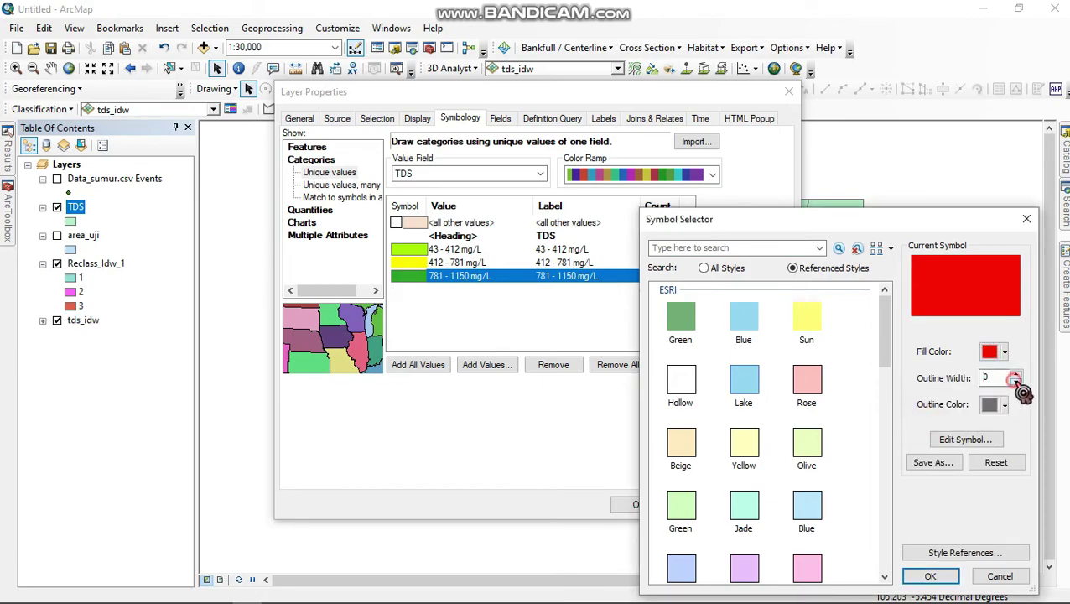
{"action": "left_click", "coordinate": [935, 576]}
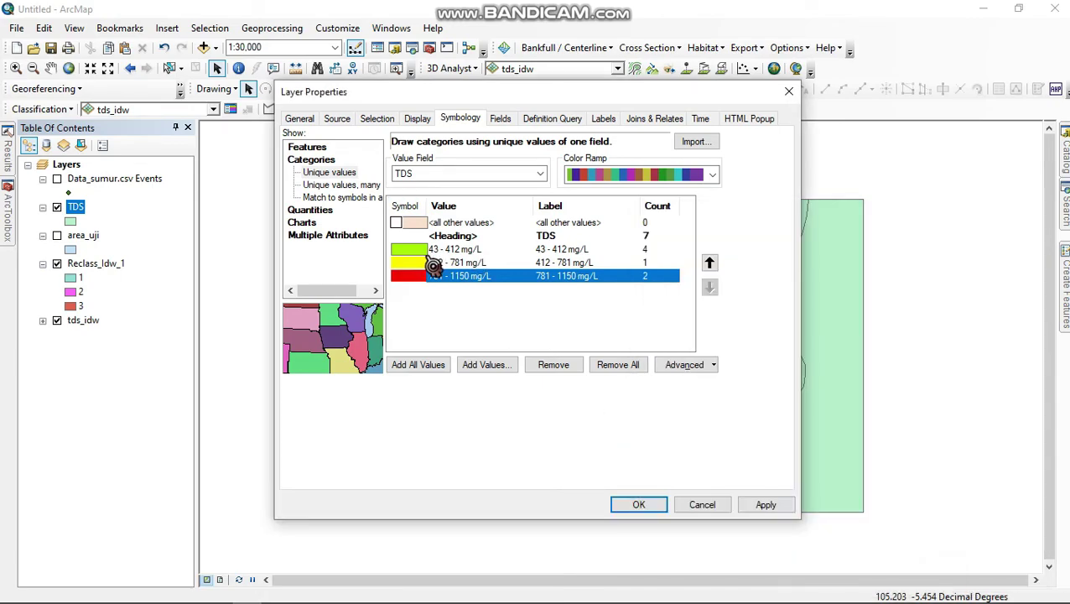
- Set the outline width of the 43 - 412 mg/L class to 0 and apply the symbology to the TDS layer
{"action": "double_click", "coordinate": [408, 248]}
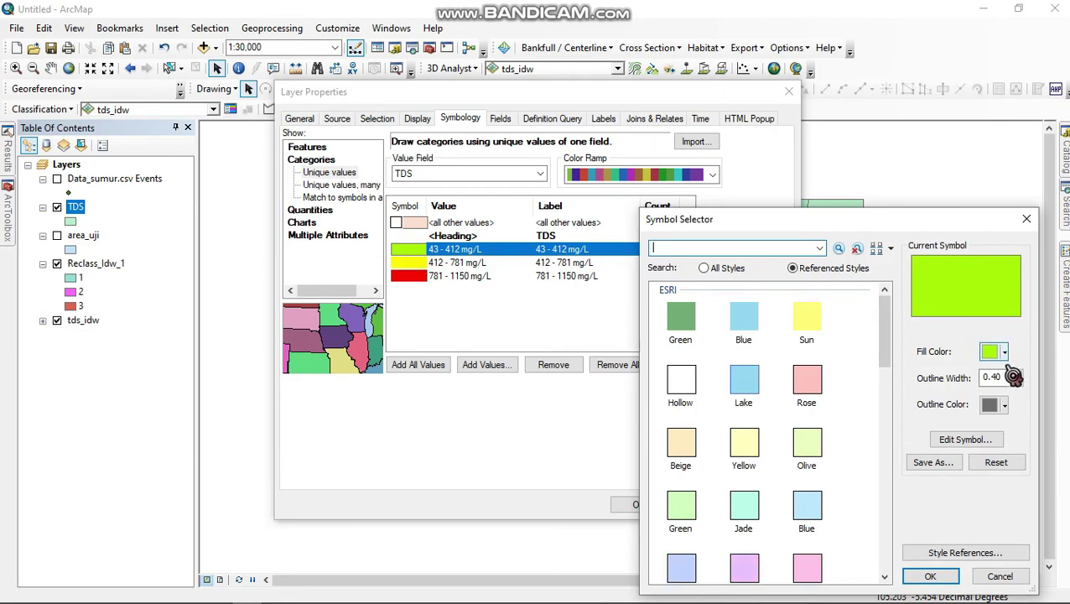
{"action": "left_click", "coordinate": [1015, 382]}
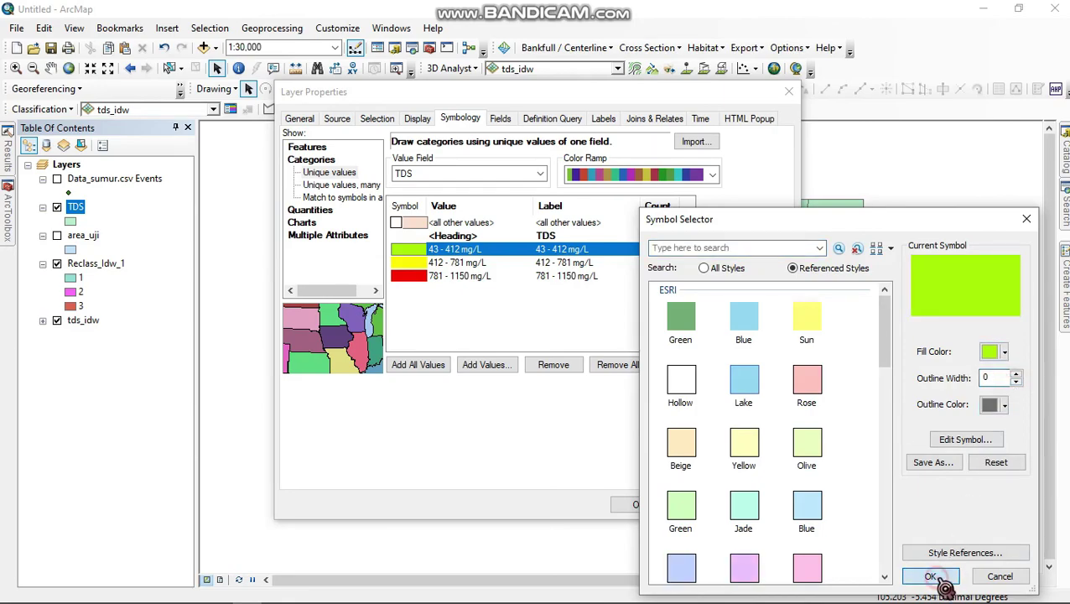
{"action": "left_click", "coordinate": [929, 576]}
{"action": "left_click", "coordinate": [642, 506]}
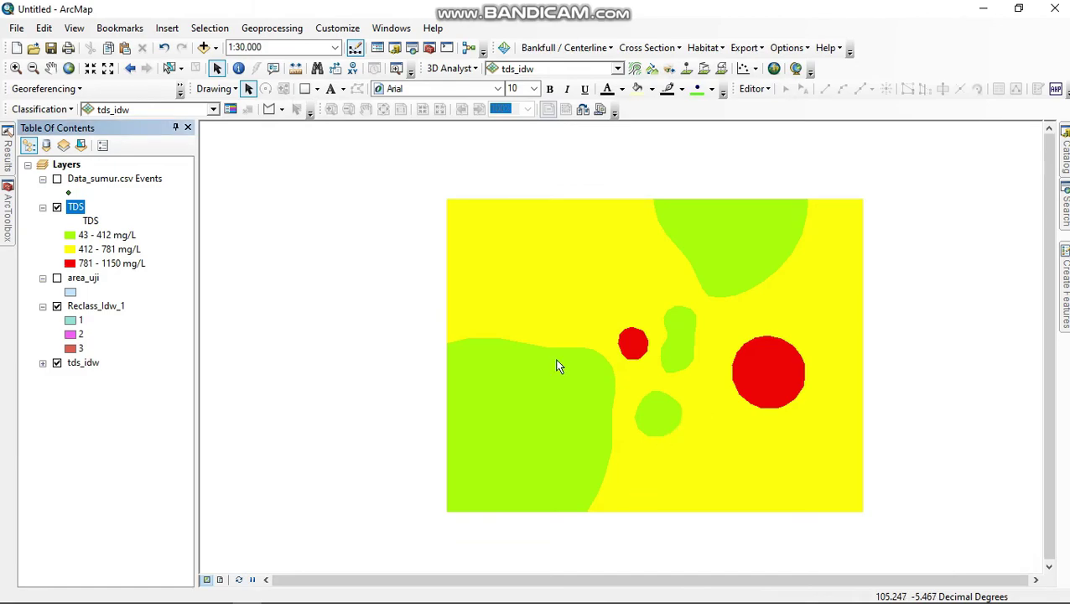
- Change the fill of the 781 - 1150 mg/L class to dark blue, with an outline width of 0
{"action": "right_click", "coordinate": [75, 207]}
{"action": "left_click", "coordinate": [37, 262]}
{"action": "left_click", "coordinate": [61, 266]}
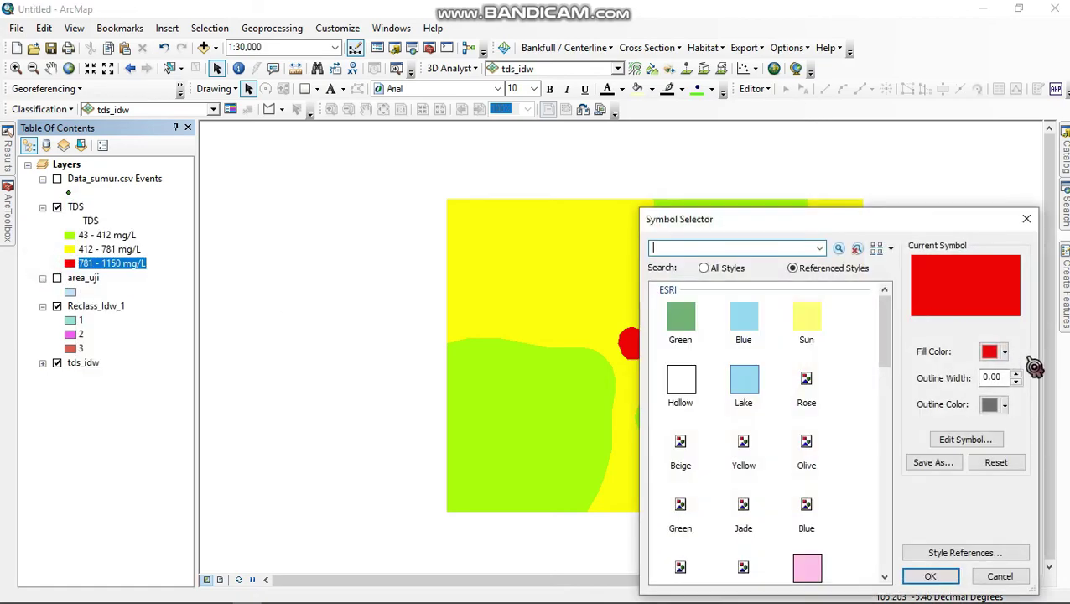
{"action": "left_click", "coordinate": [1005, 352]}
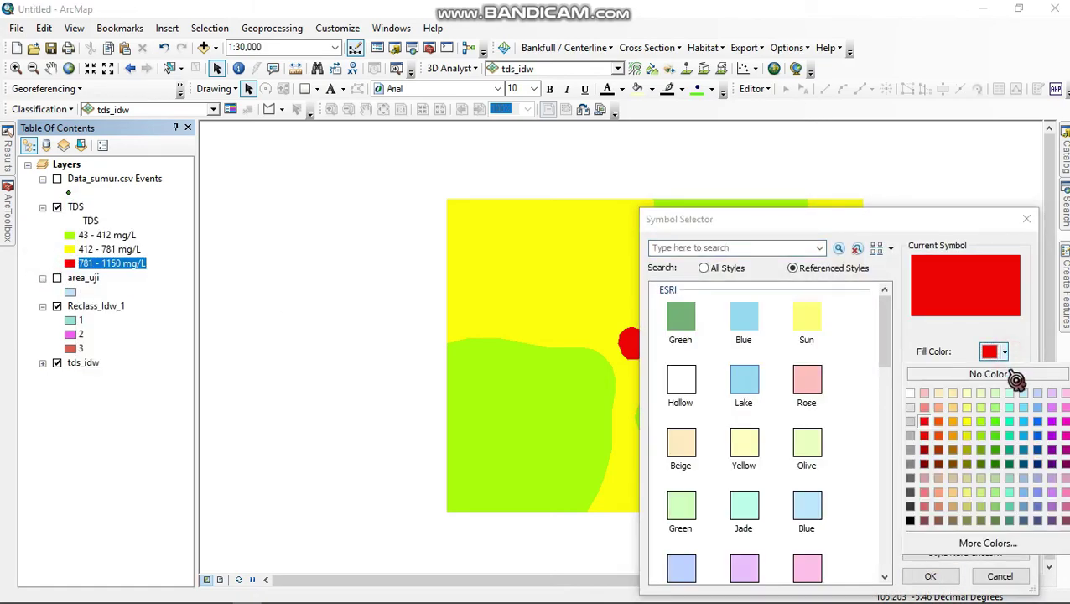
{"action": "left_click", "coordinate": [1041, 453]}
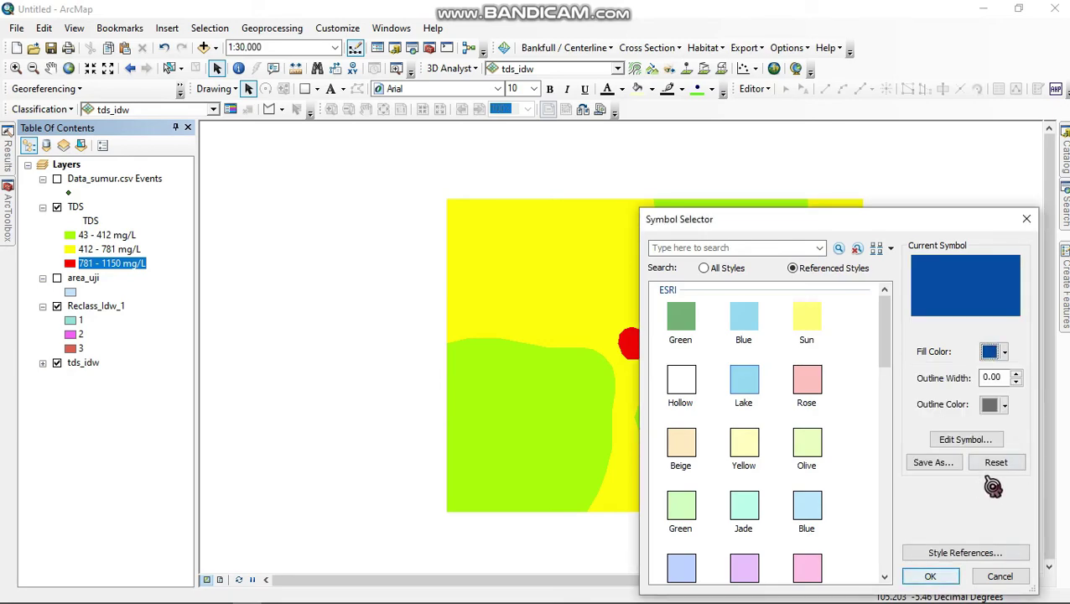
{"action": "left_click", "coordinate": [1016, 382]}
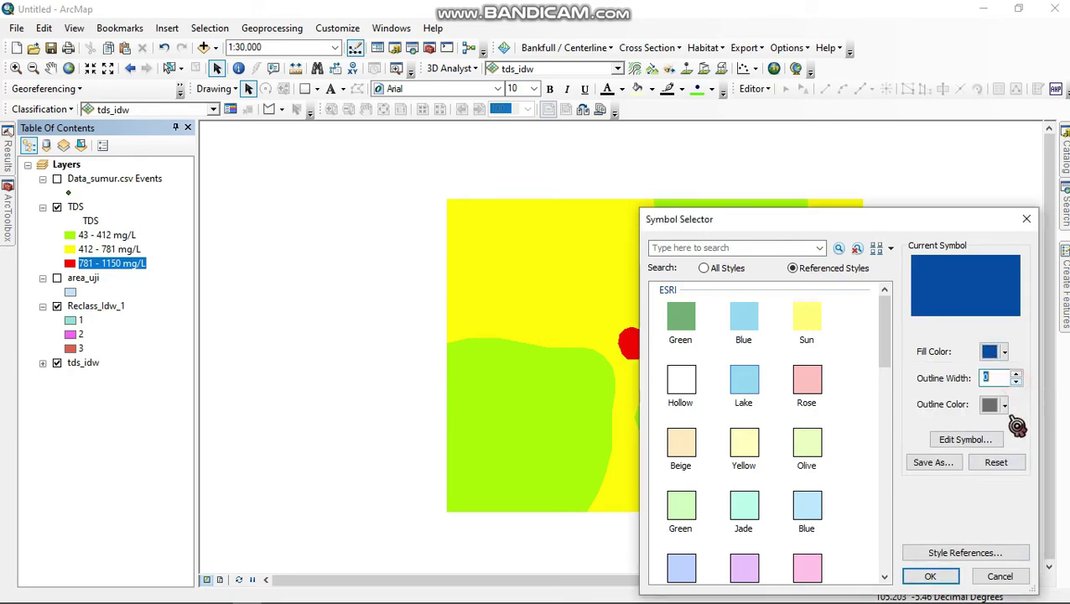
{"action": "left_click", "coordinate": [936, 578]}
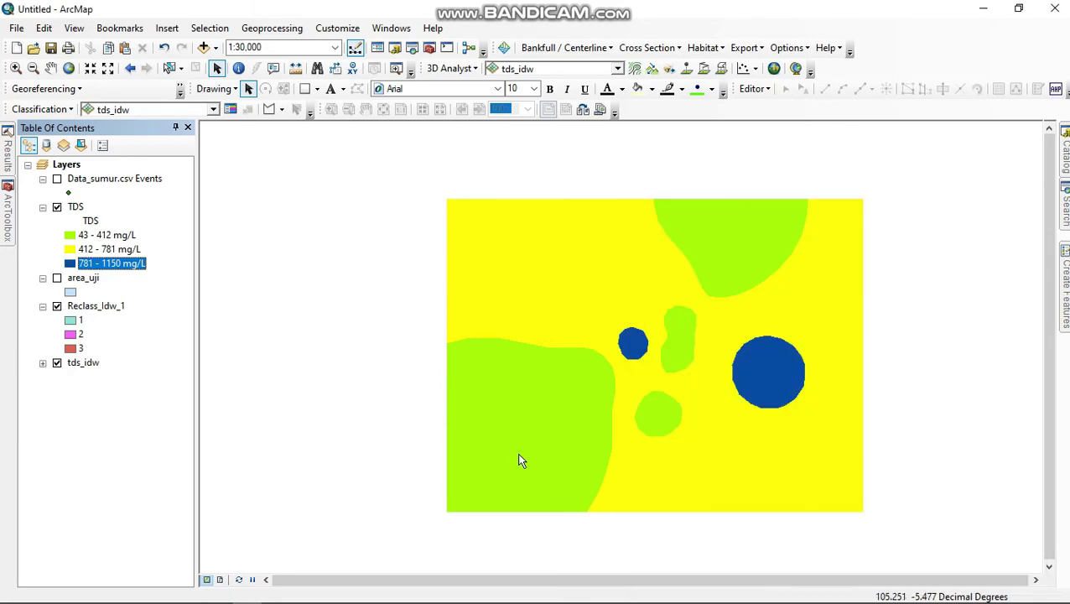
- Change the fill of the 412 - 781 mg/L class to bright sky blue, with an outline width of 0
{"action": "left_click", "coordinate": [71, 249]}
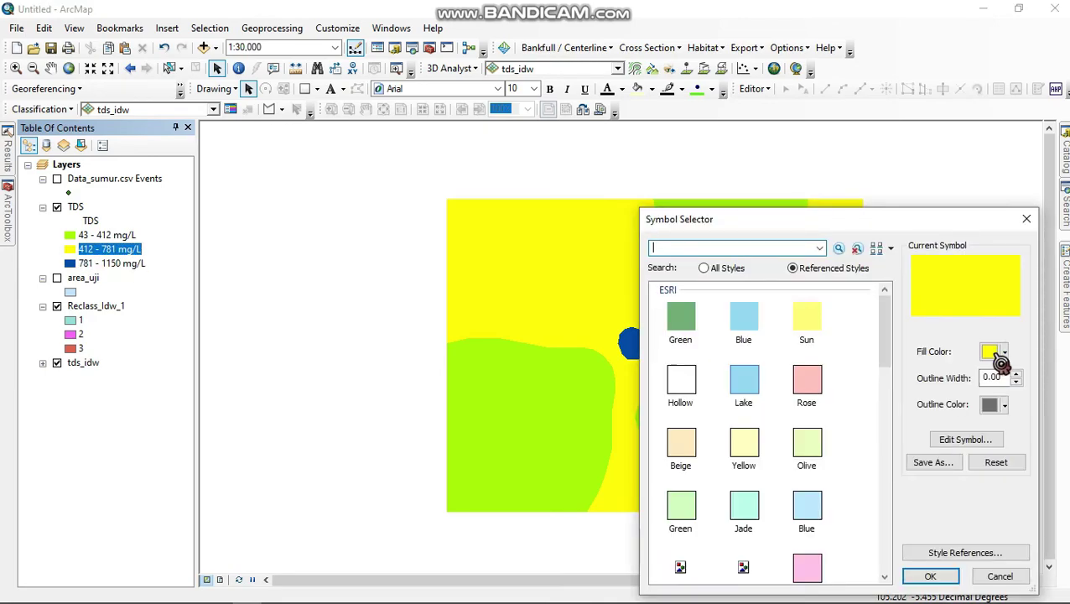
{"action": "left_click", "coordinate": [1004, 352]}
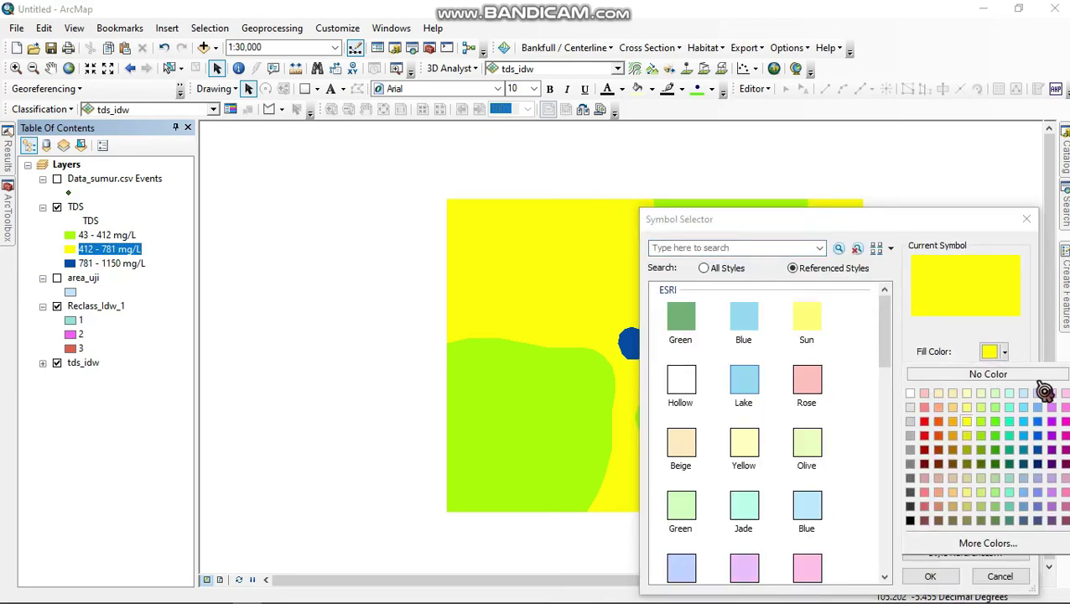
{"action": "left_click", "coordinate": [1034, 432]}
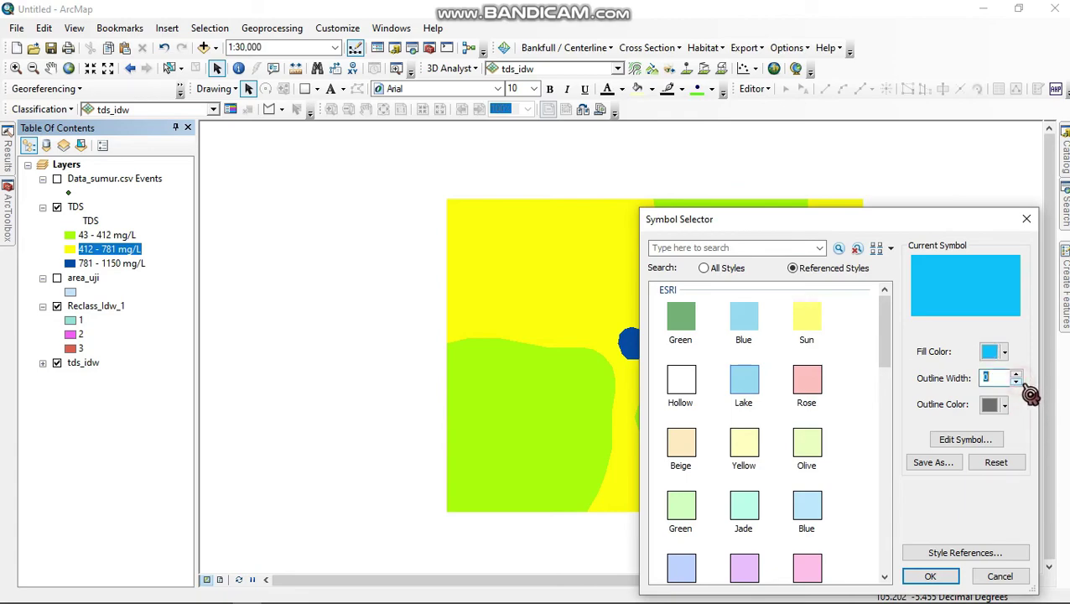
{"action": "left_click", "coordinate": [930, 577]}
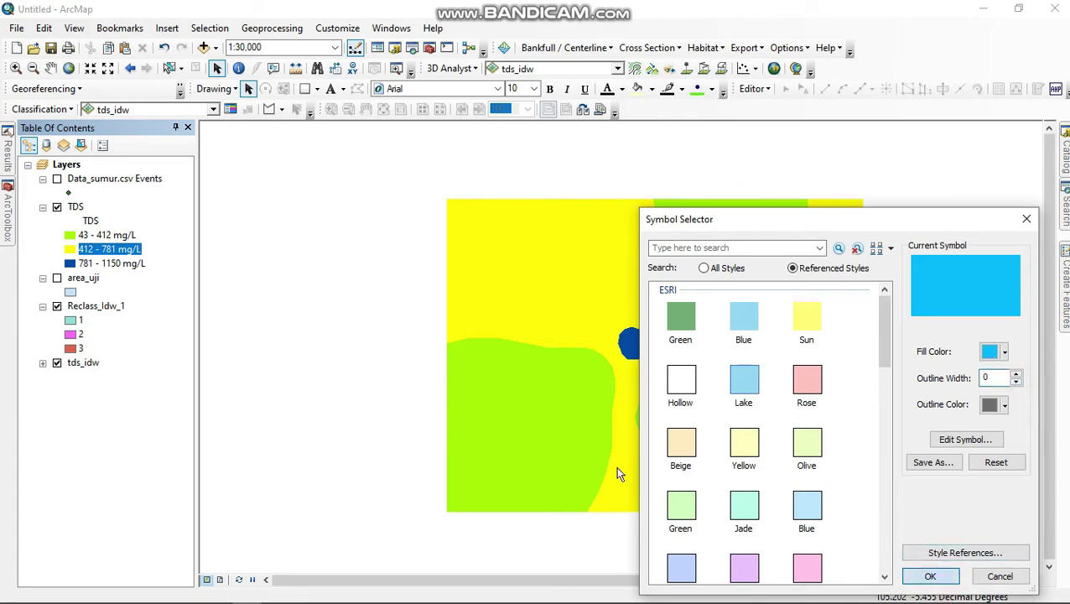
- Change the fill of the 43 - 412 mg/L class to pale aqua green
{"action": "left_click", "coordinate": [71, 236]}
{"action": "left_click", "coordinate": [1004, 351]}
{"action": "left_click", "coordinate": [1023, 394]}
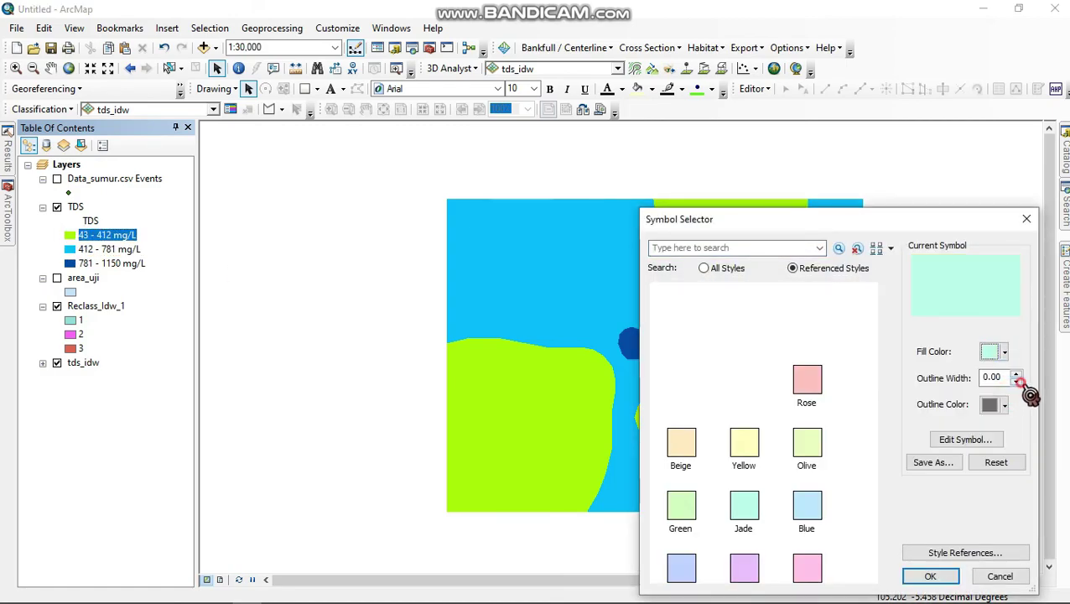
{"action": "left_click", "coordinate": [937, 576]}
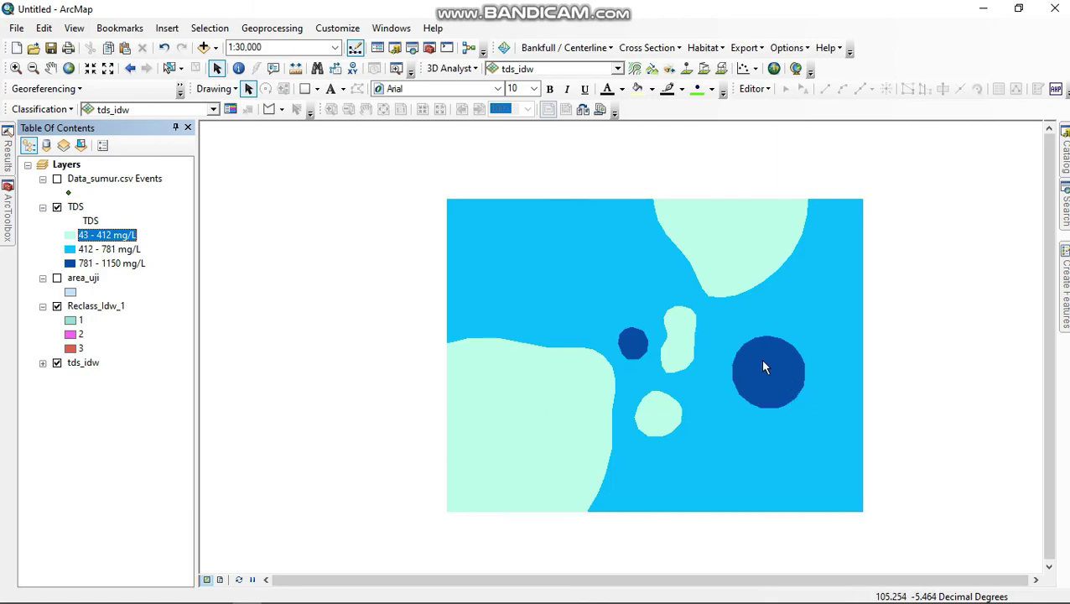
{"action": "scroll", "coordinate": [723, 304], "scroll_direction": "up", "scroll_amount": 1}
{"action": "scroll", "coordinate": [721, 302], "scroll_direction": "down", "scroll_amount": 1}
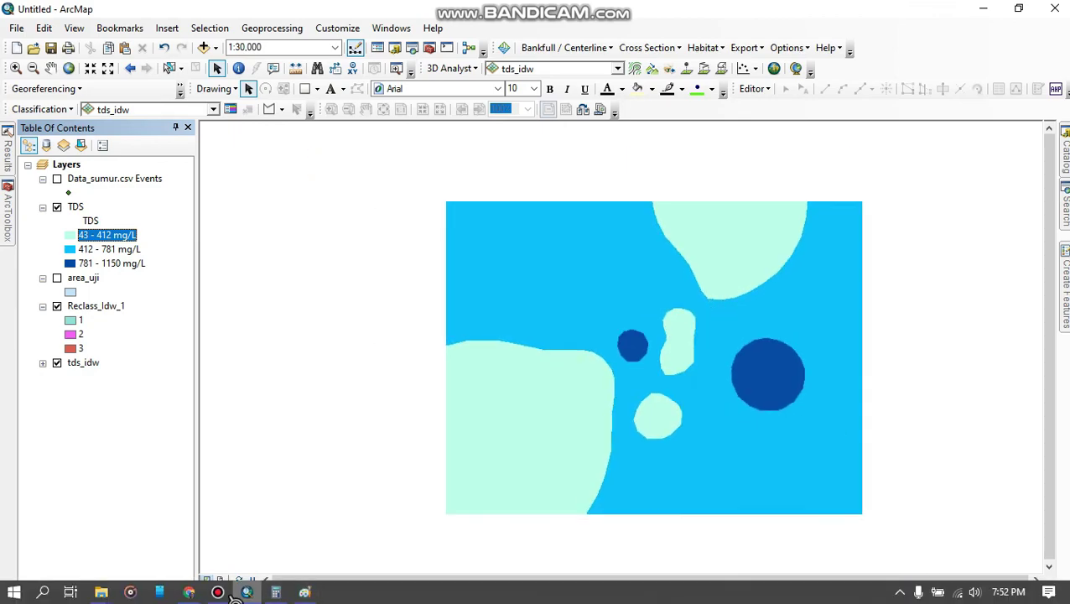
{"action": "left_click", "coordinate": [246, 597]}
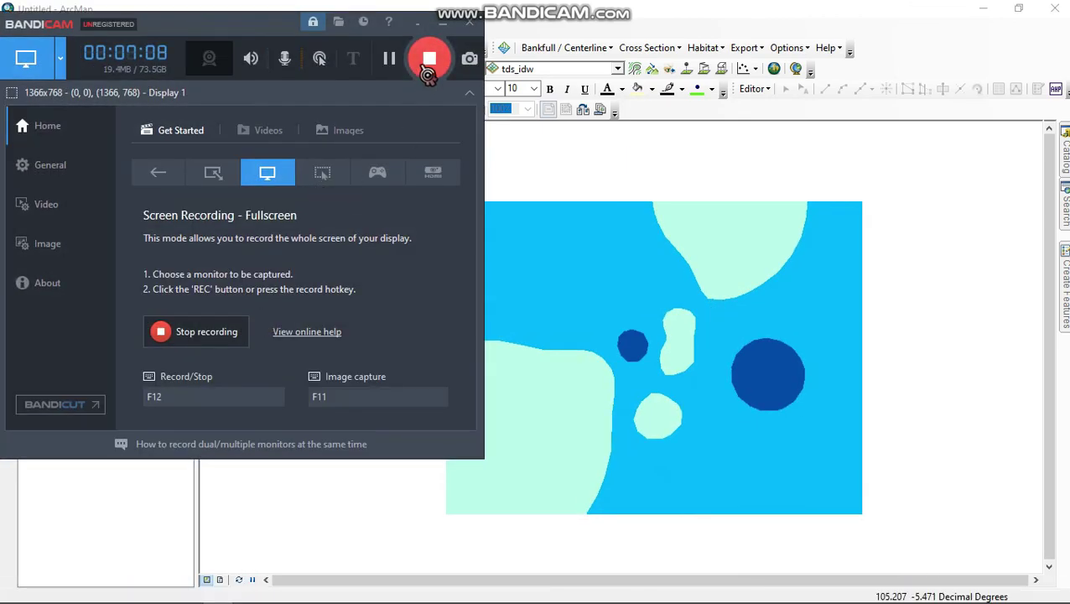